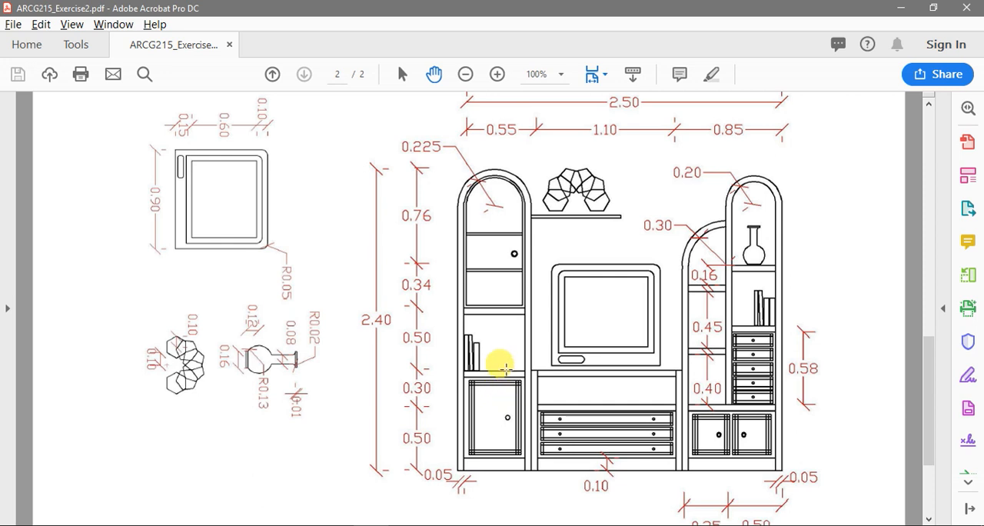
Place the ARCG215_Exercise2.pdf window beside 3ds Max, showing the tall arched cabinet and its dimensions
key("alt+Tab")
key("alt+Tab")
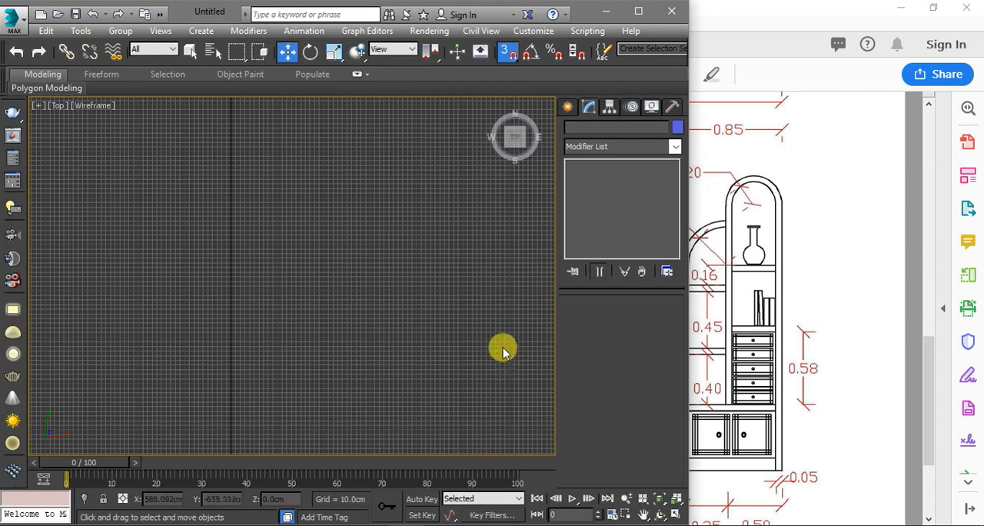
left_click(734, 15)
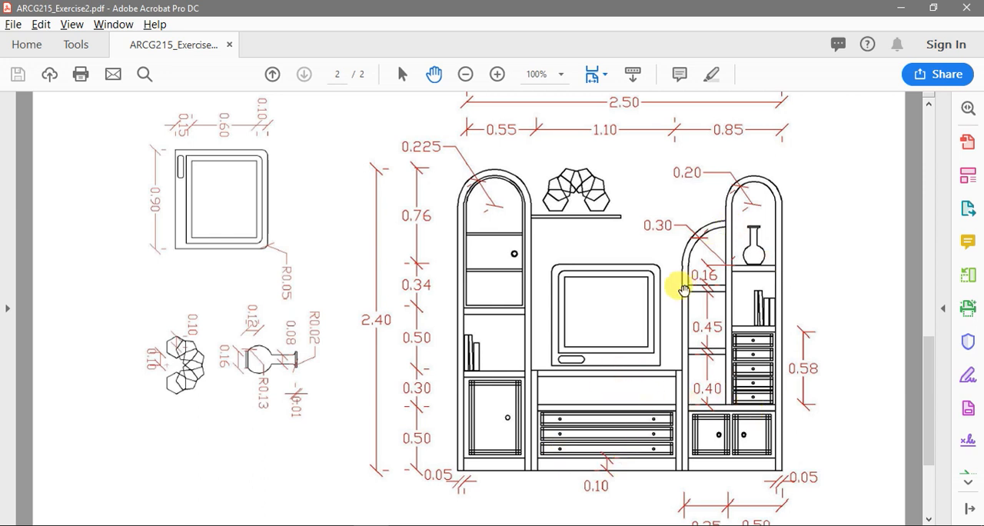
double_click(635, 8)
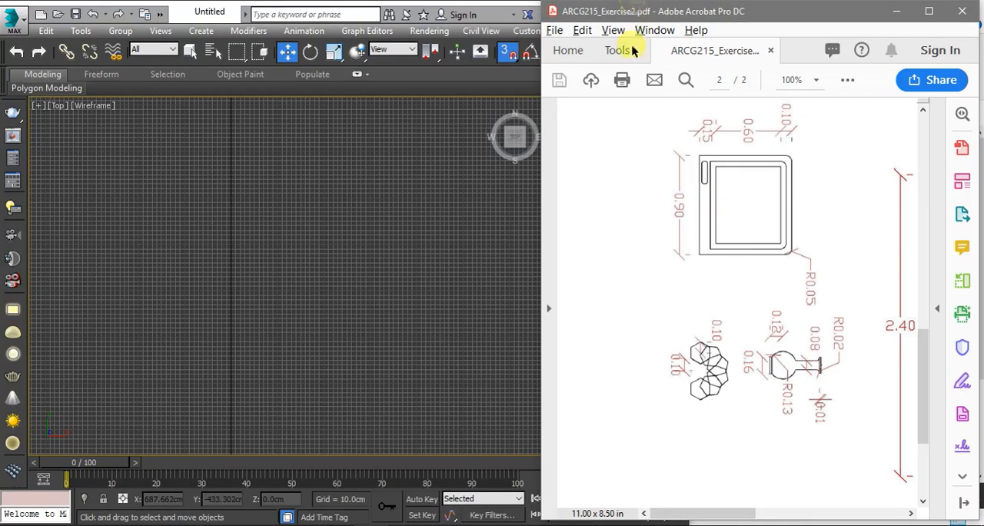
left_click_drag(705, 520, 757, 519)
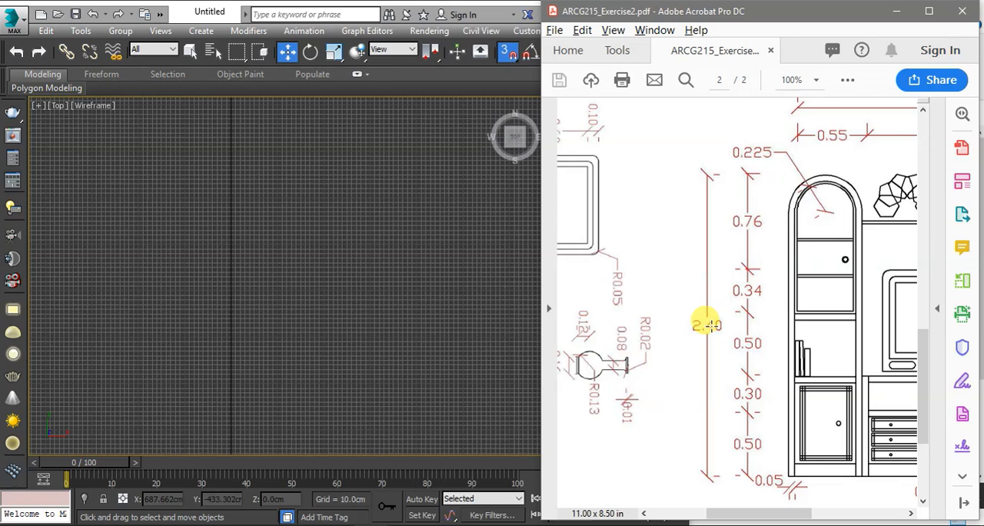
Switch to 3ds Max and check its display units and system unit scale in Units Setup
left_click(426, 286)
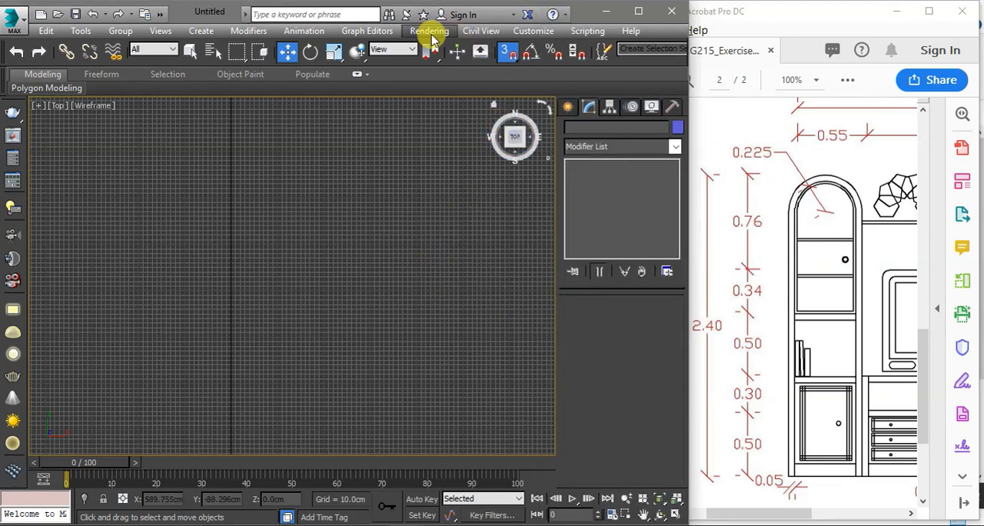
left_click(533, 31)
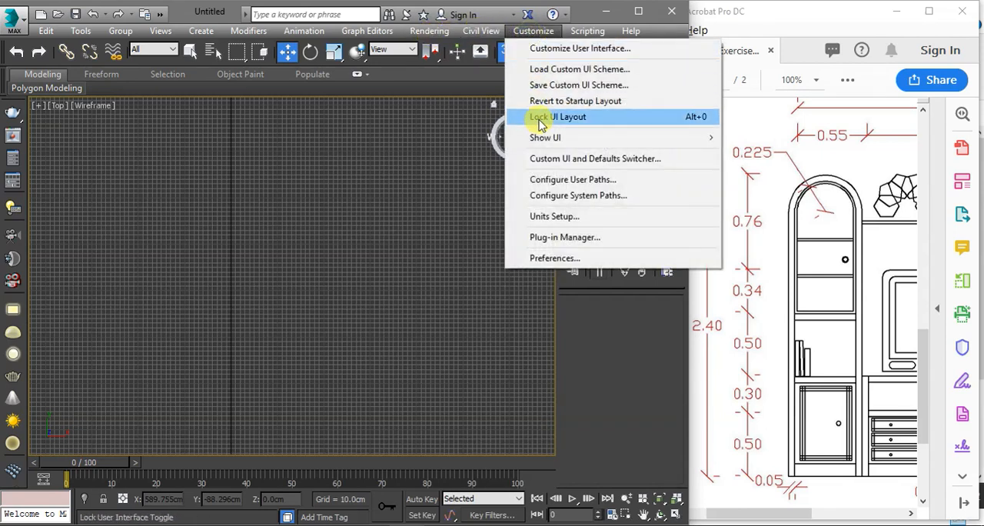
left_click(555, 219)
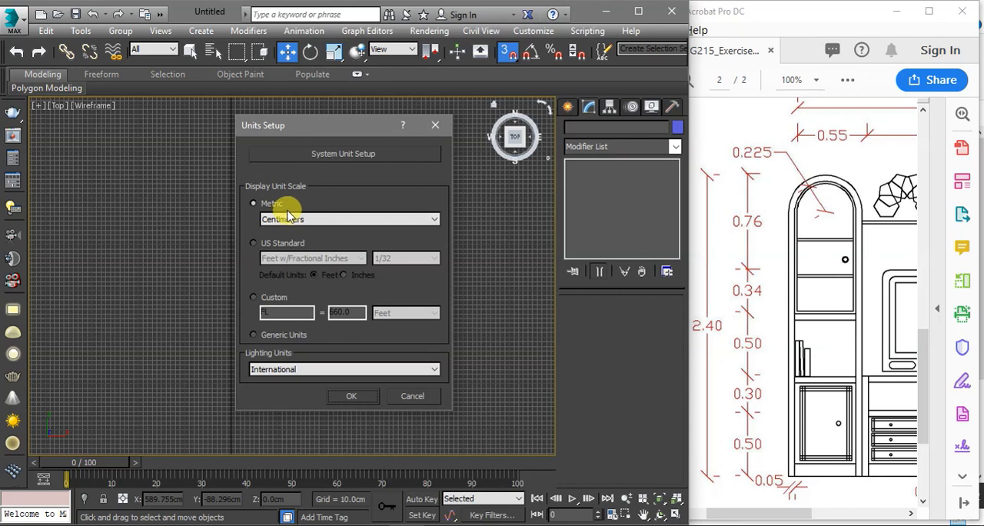
left_click(341, 154)
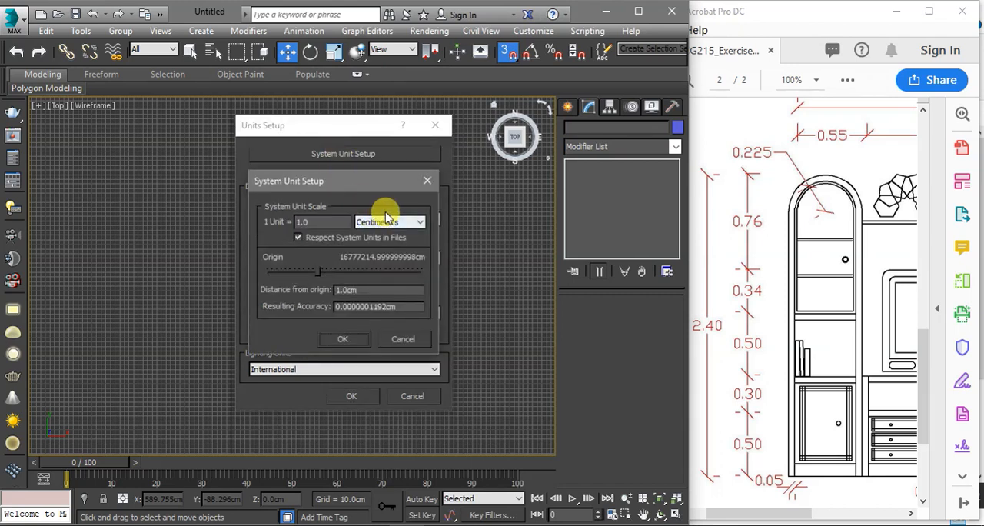
left_click(427, 182)
left_click(436, 127)
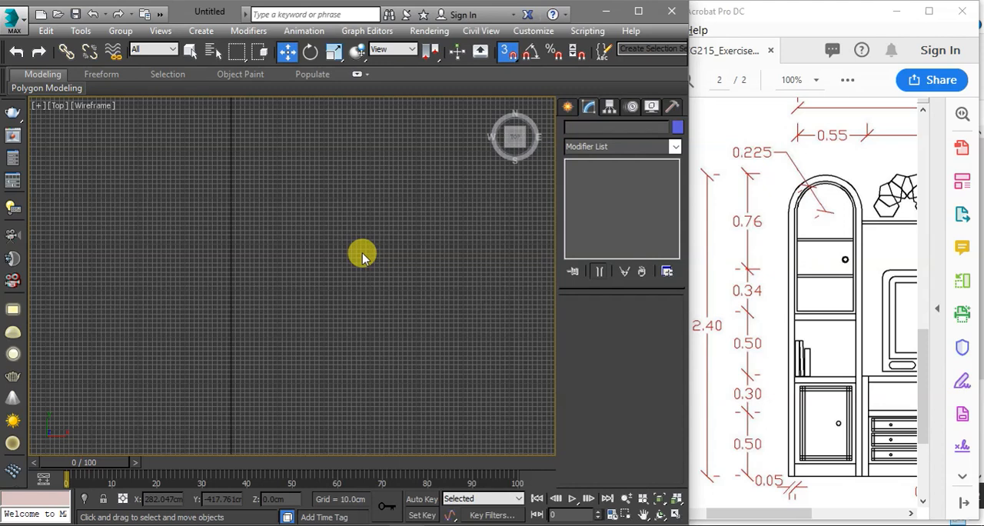
Check the home grid spacing and enable Grid Points snapping in the Grid and Snap Settings
scroll(365, 257, "up", 3)
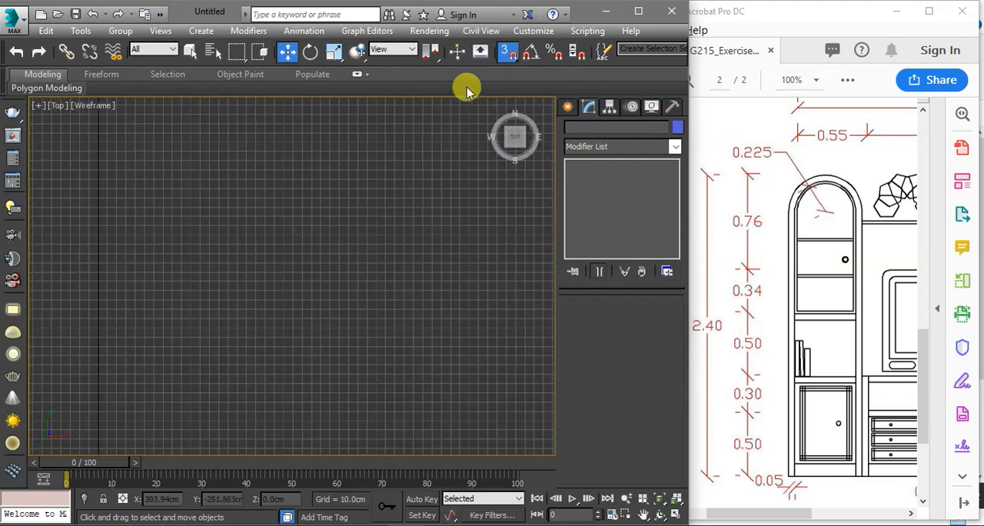
right_click(507, 52)
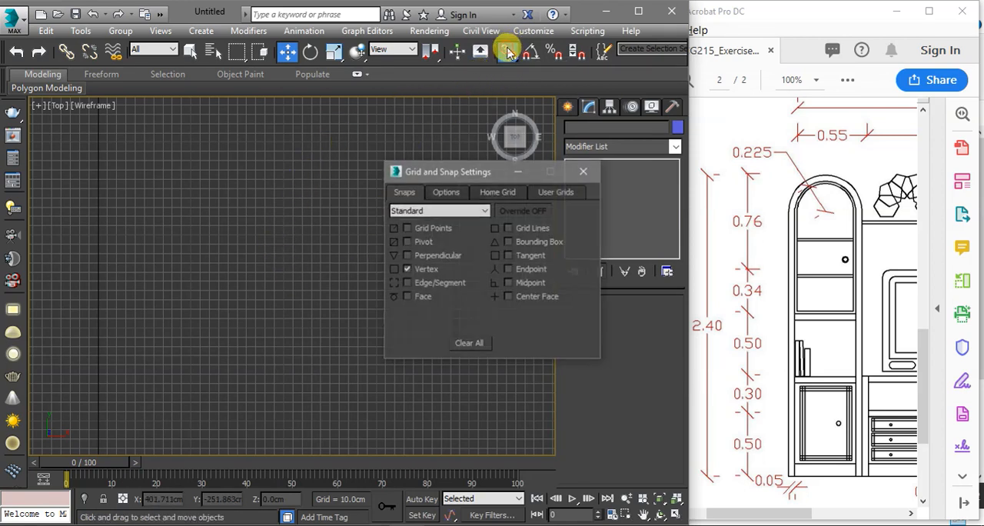
left_click(495, 192)
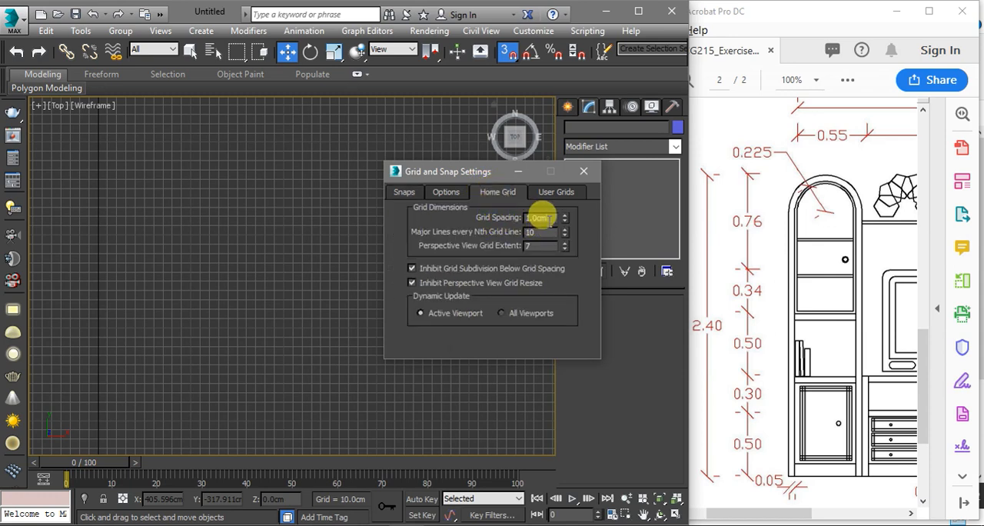
left_click_drag(542, 216, 518, 219)
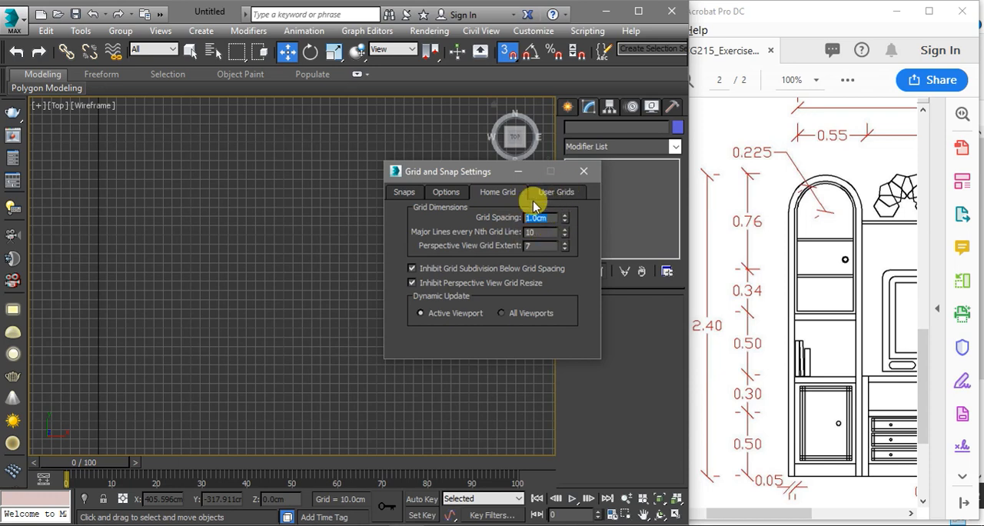
left_click(414, 193)
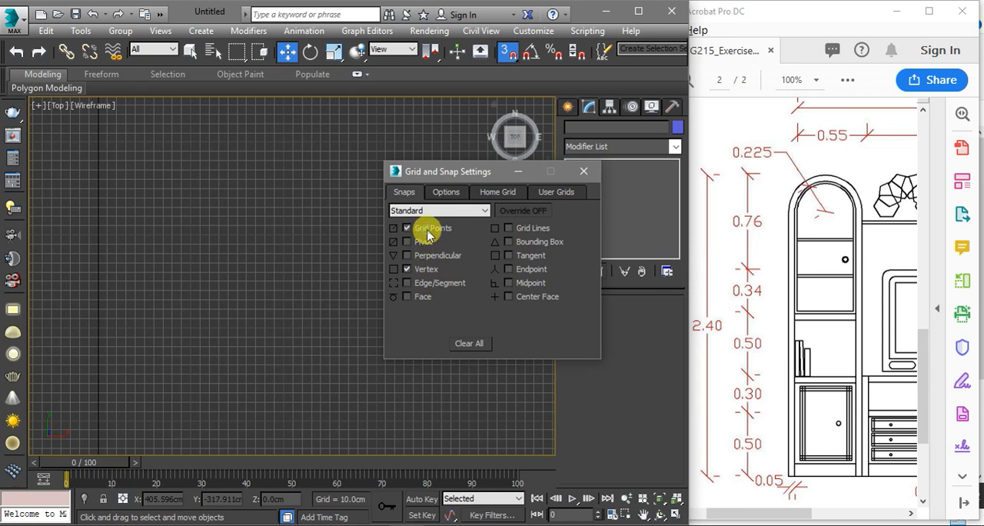
left_click(582, 171)
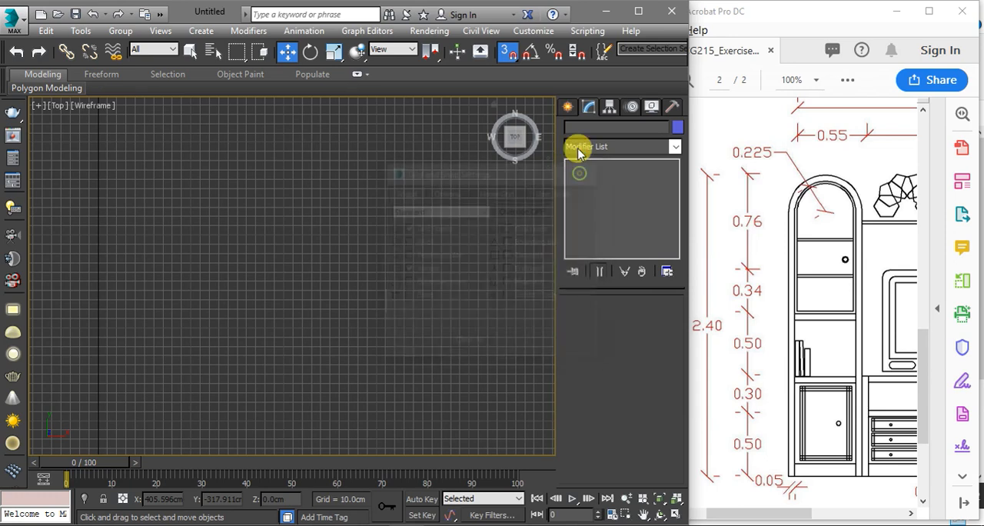
Try grid-point snapping with the Line tool and examine how the Top view's grid spacing changes with zoom level
left_click(567, 106)
left_click(592, 210)
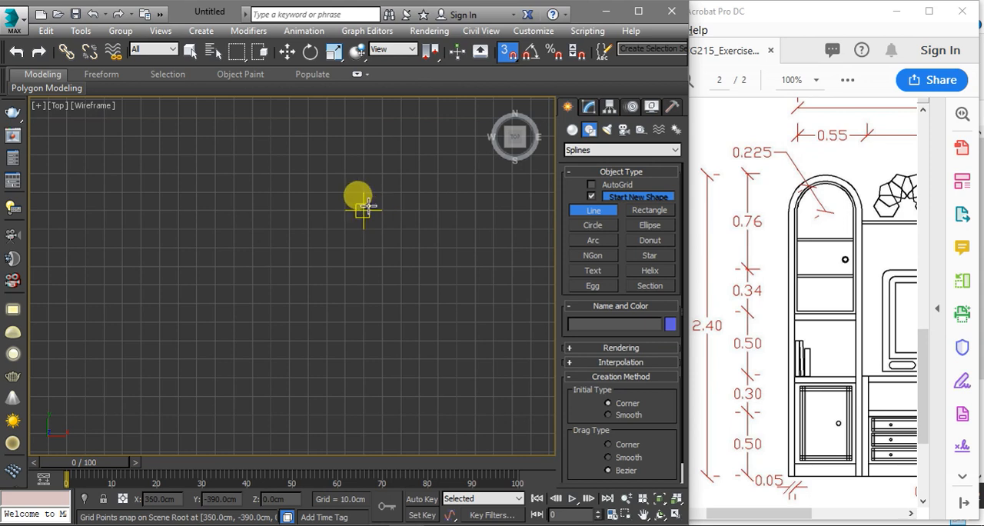
scroll(361, 204, "down", 5)
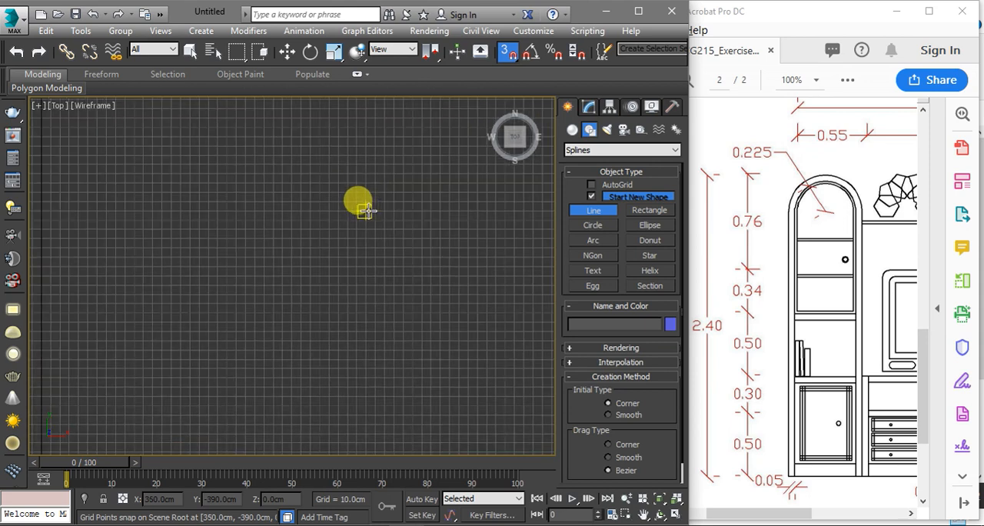
key("w")
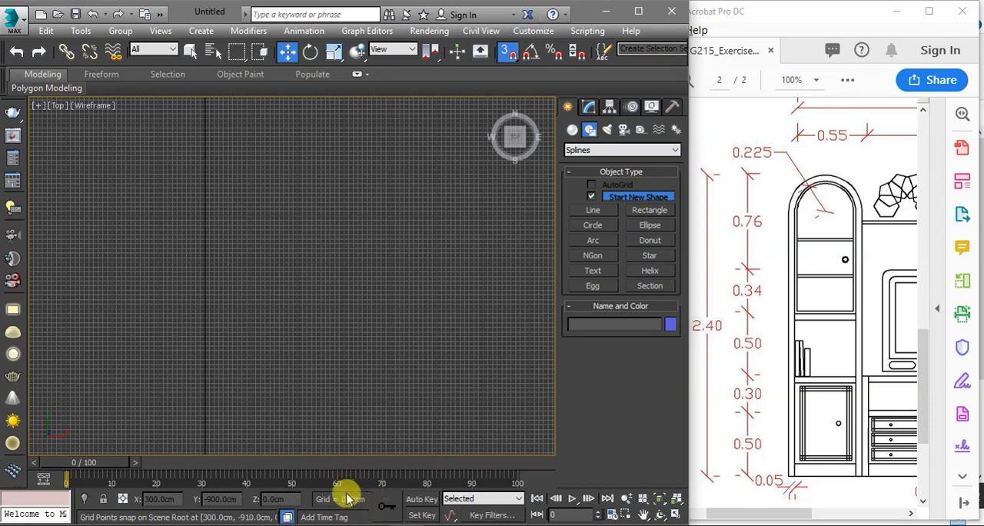
scroll(356, 373, "up", 5)
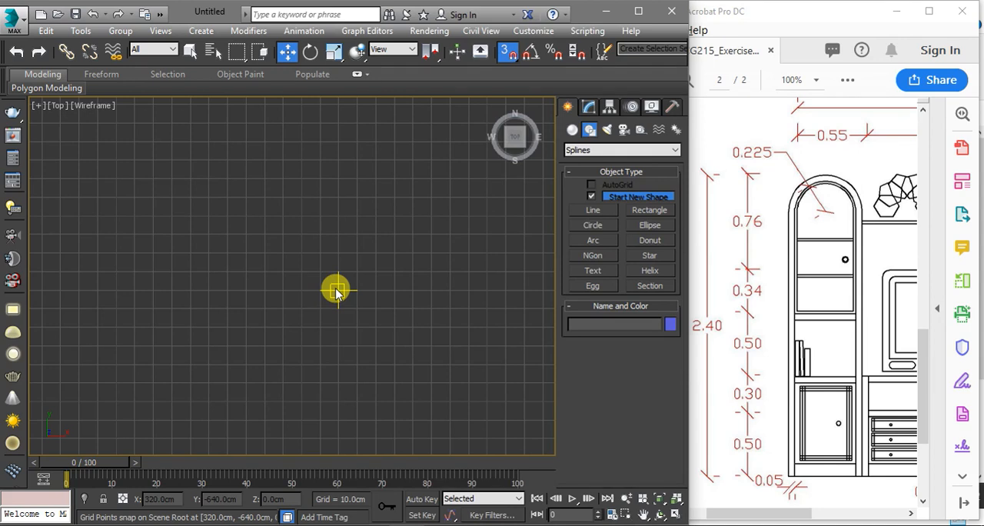
scroll(338, 292, "up", 2)
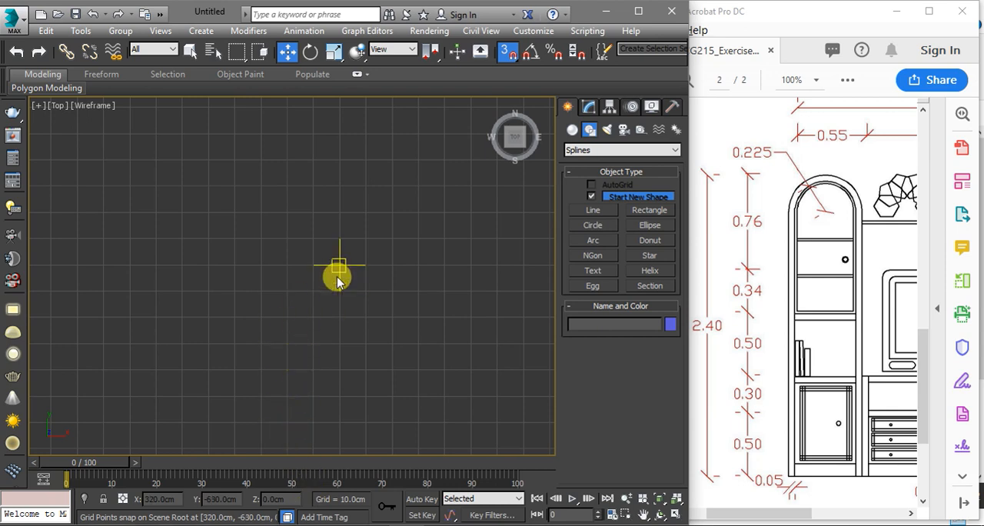
scroll(339, 278, "up", 1)
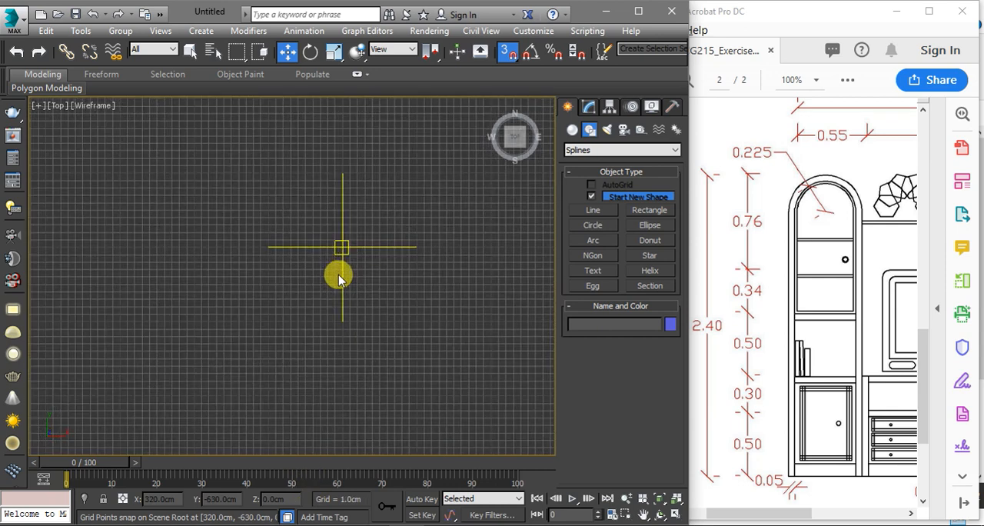
scroll(339, 278, "up", 3)
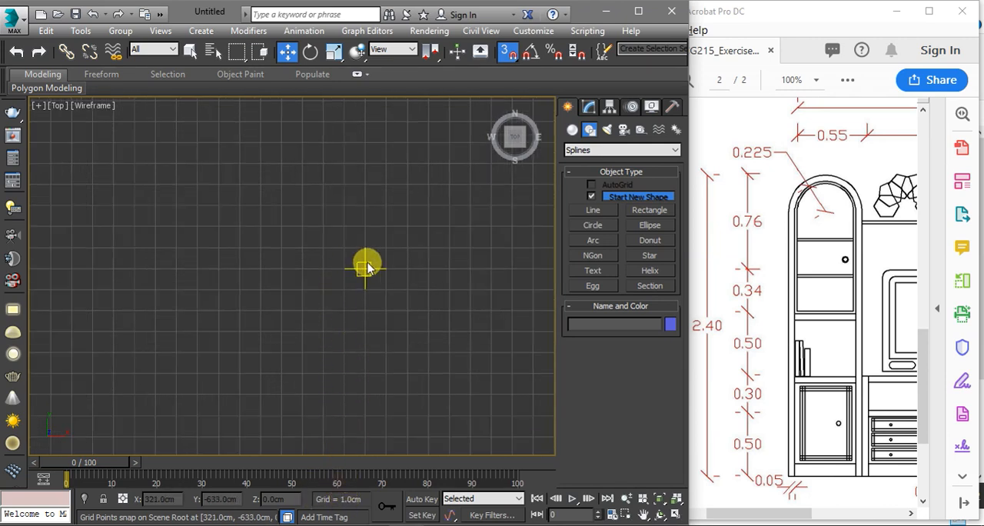
scroll(367, 267, "down", 6)
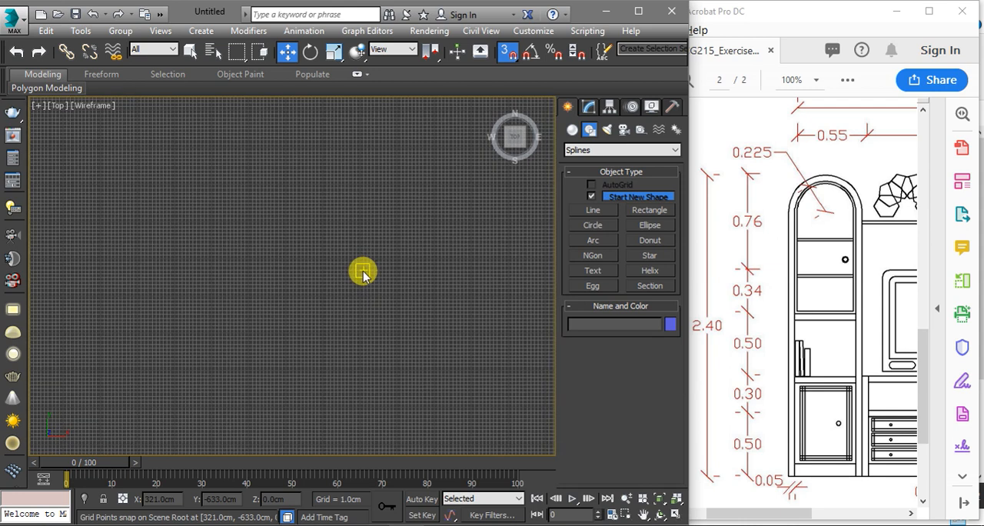
scroll(363, 275, "down", 1)
scroll(363, 275, "down", 3)
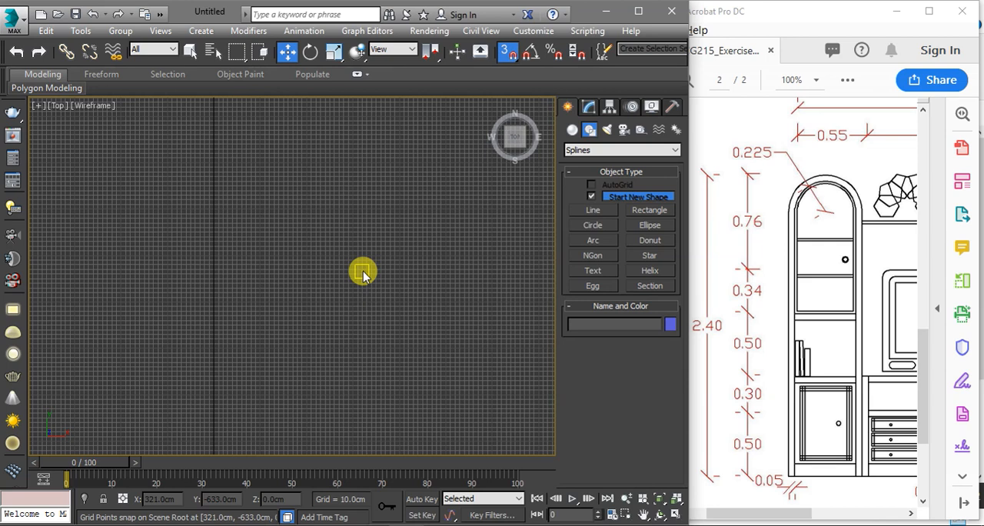
scroll(364, 275, "down", 2)
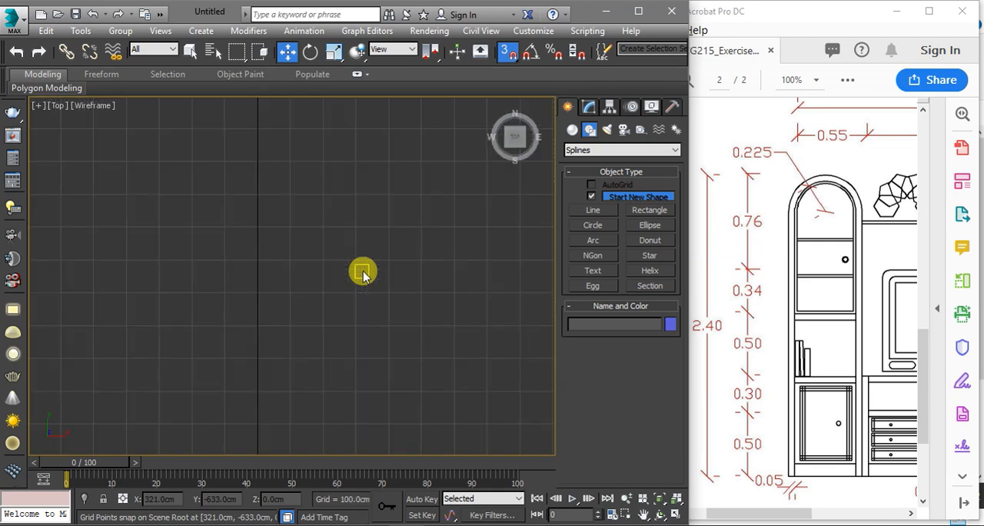
scroll(364, 275, "down", 3)
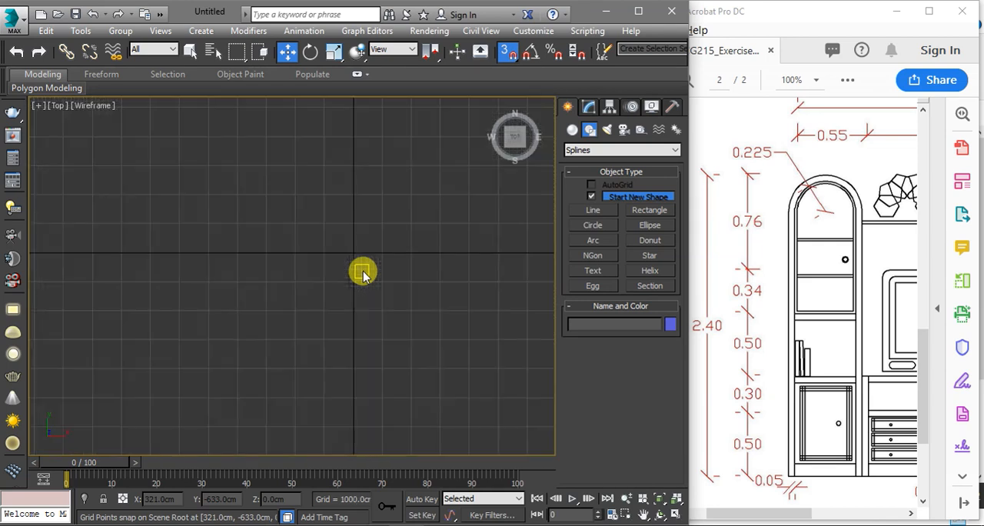
scroll(363, 276, "up", 5)
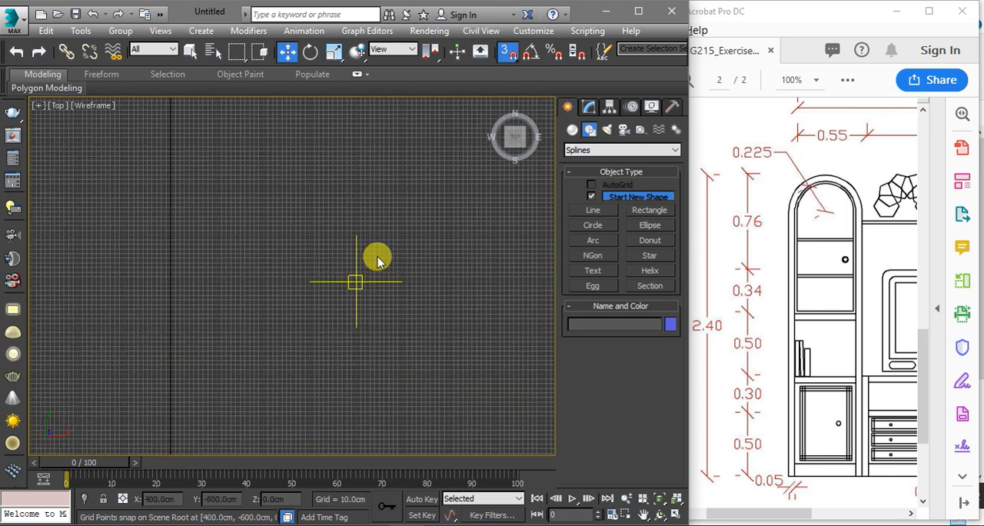
scroll(376, 262, "up", 3)
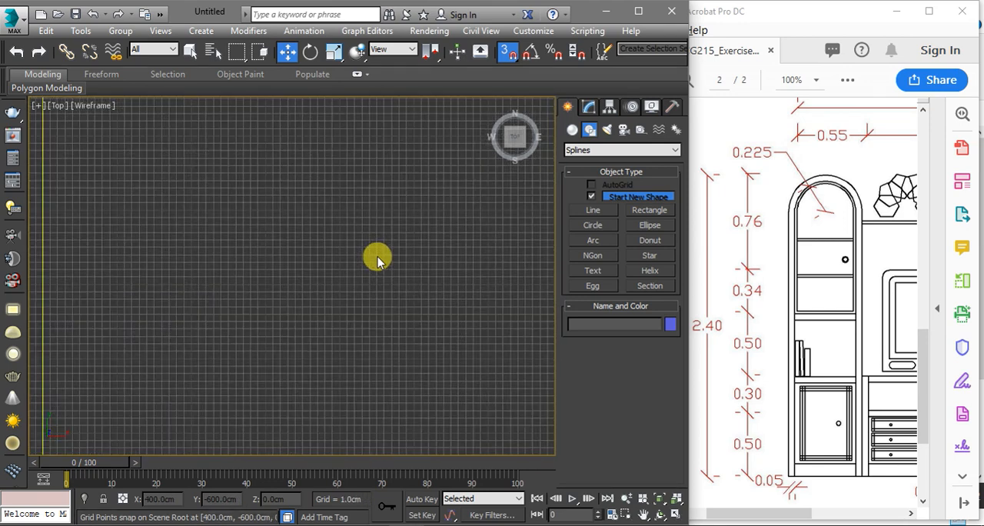
scroll(376, 262, "down", 2)
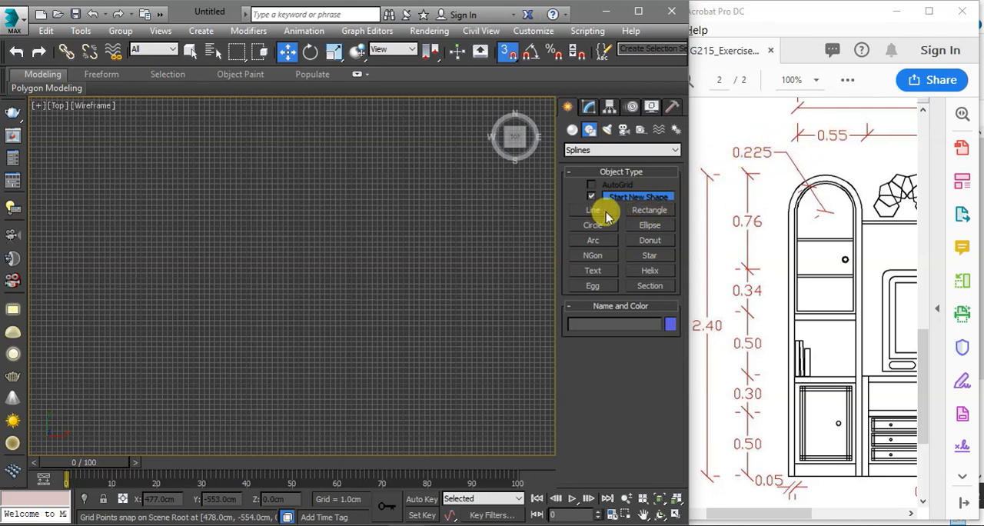
Draw a snapped rectangle 240 cm long and 55 cm wide in the Top view for the tall cabinet's outline
left_click(651, 212)
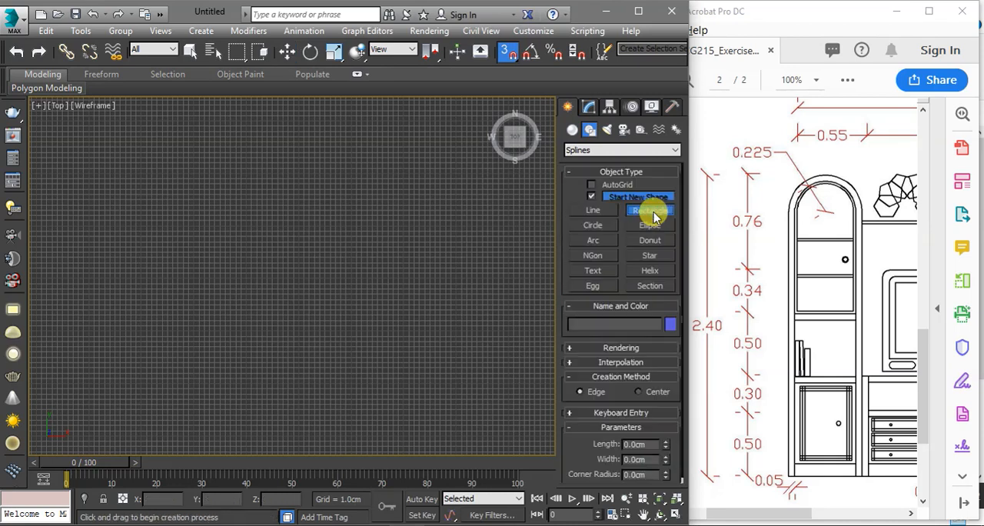
scroll(342, 173, "up", 4)
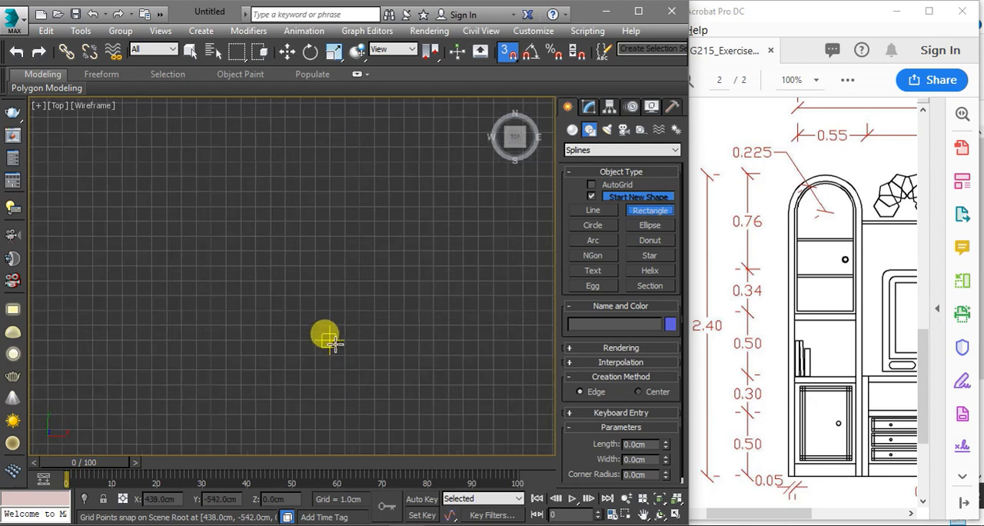
left_click(369, 296)
scroll(369, 296, "down", 3)
left_click_drag(368, 296, 431, 113)
scroll(415, 298, "down", 1)
scroll(386, 288, "down", 1)
scroll(417, 153, "down", 6)
left_click_drag(431, 108, 414, 154)
scroll(423, 131, "up", 3)
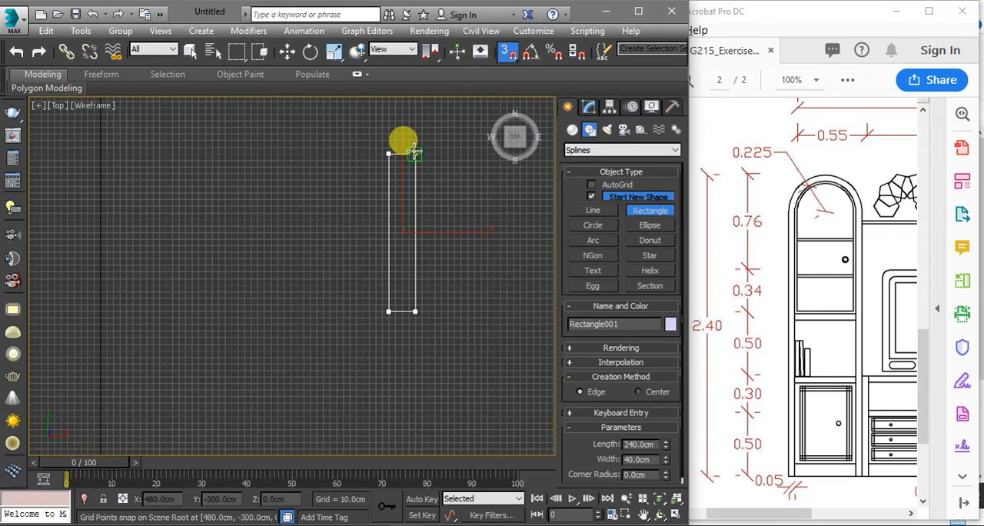
left_click_drag(415, 154, 420, 146)
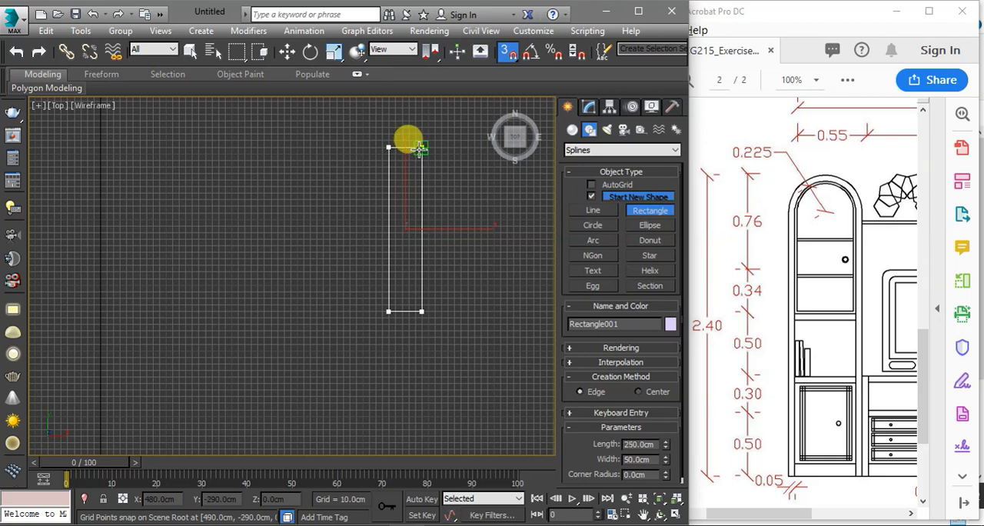
scroll(422, 152, "up", 5)
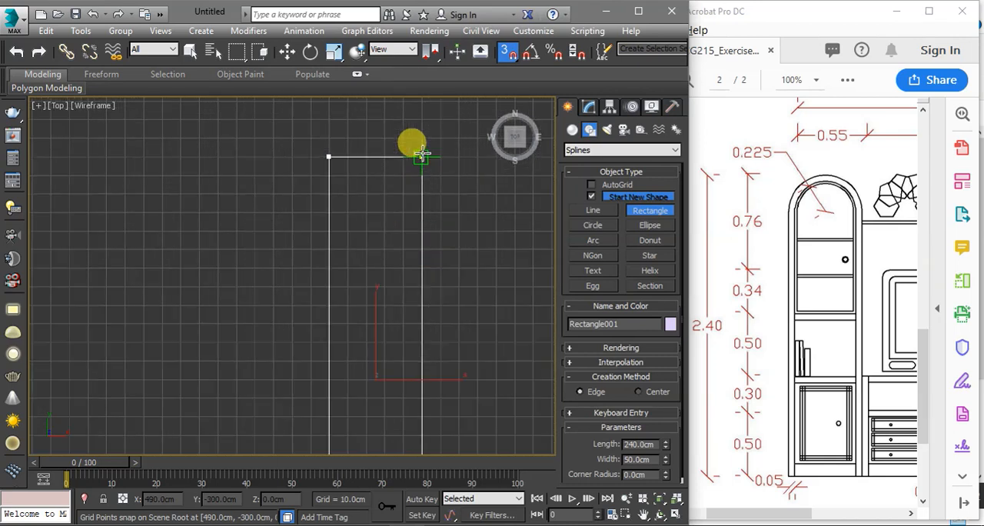
scroll(421, 155, "up", 4)
left_click_drag(421, 154, 470, 174)
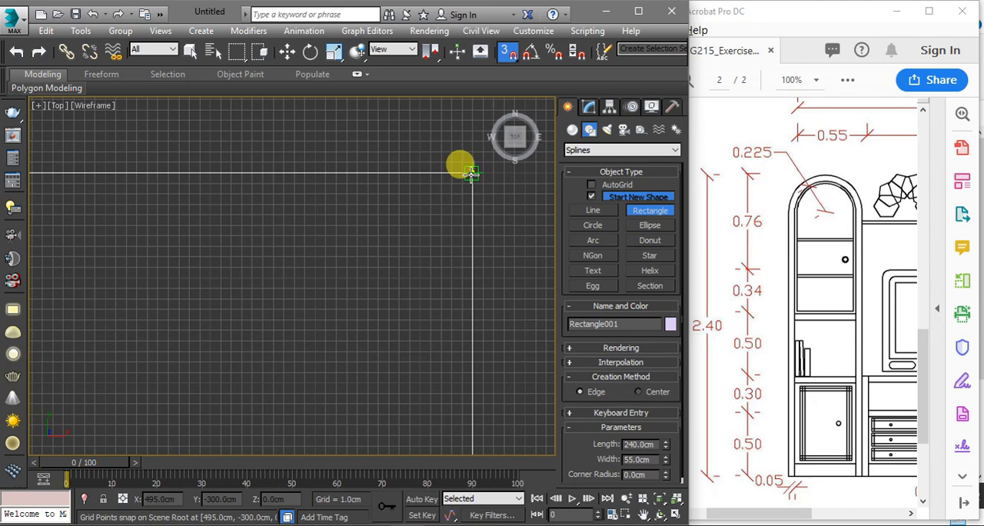
Finish the 240 by 55 cm rectangle at its second corner and check the whole outline in the Top view
left_click_drag(470, 172, 472, 172)
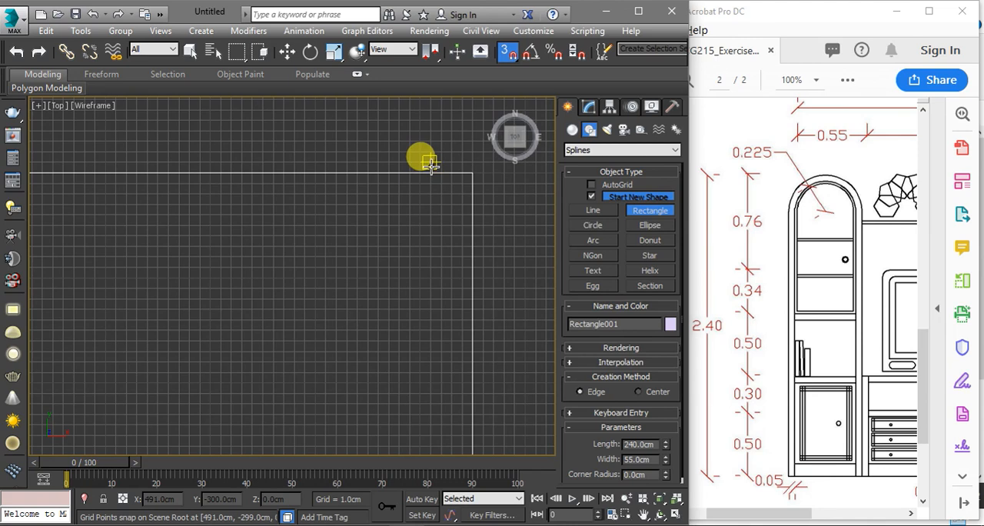
scroll(429, 163, "down", 3)
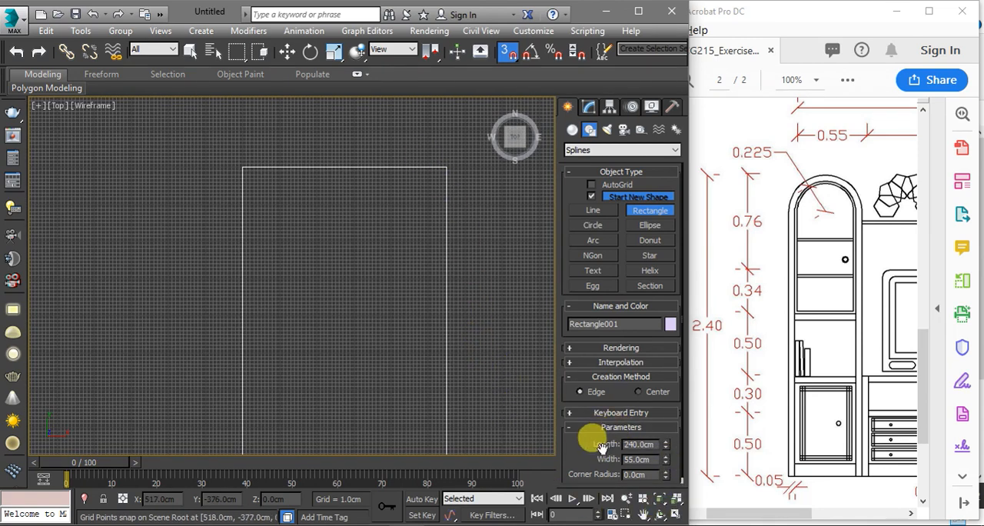
scroll(461, 349, "down", 2)
middle_click_drag(454, 346, 448, 222)
scroll(434, 239, "down", 2)
scroll(435, 237, "down", 2)
scroll(436, 240, "up", 1)
scroll(443, 222, "down", 1)
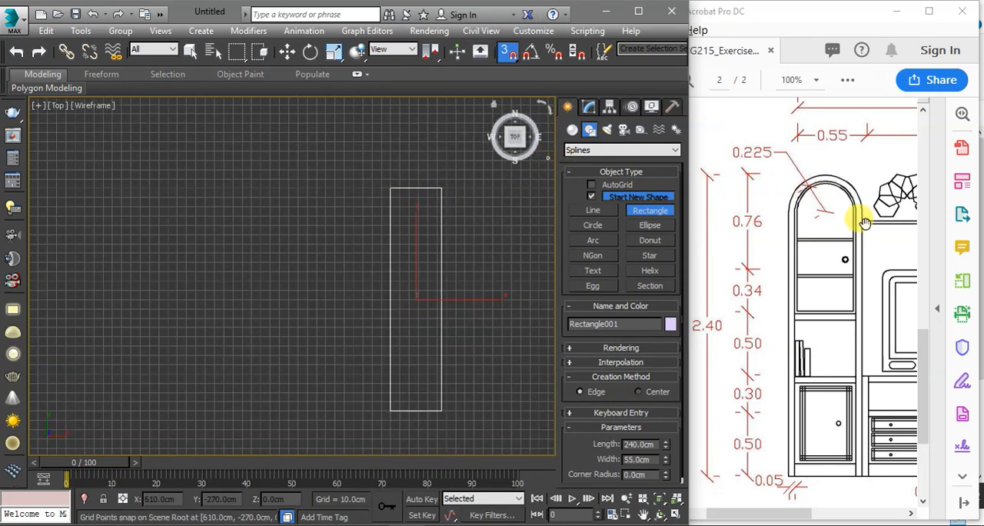
Convert the cabinet rectangle to an Editable Spline
left_click(588, 107)
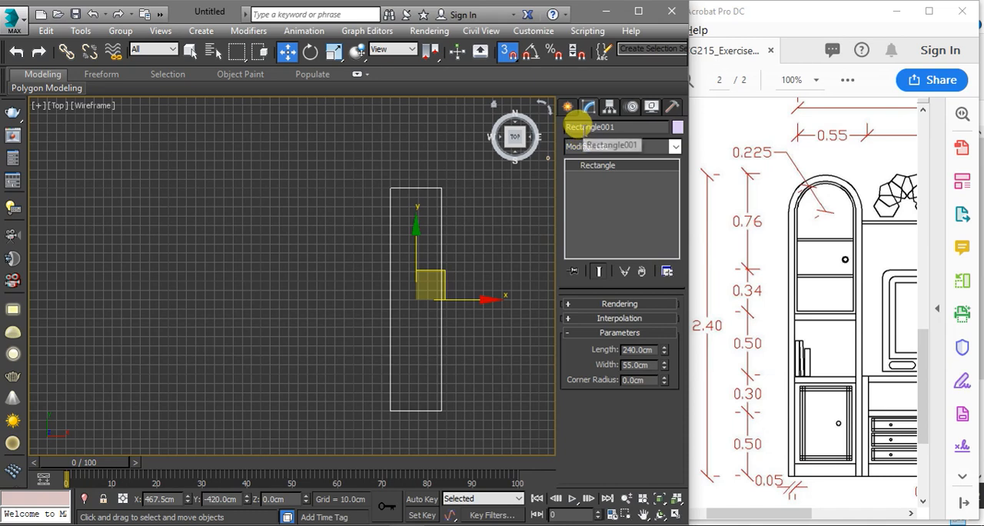
right_click(593, 171)
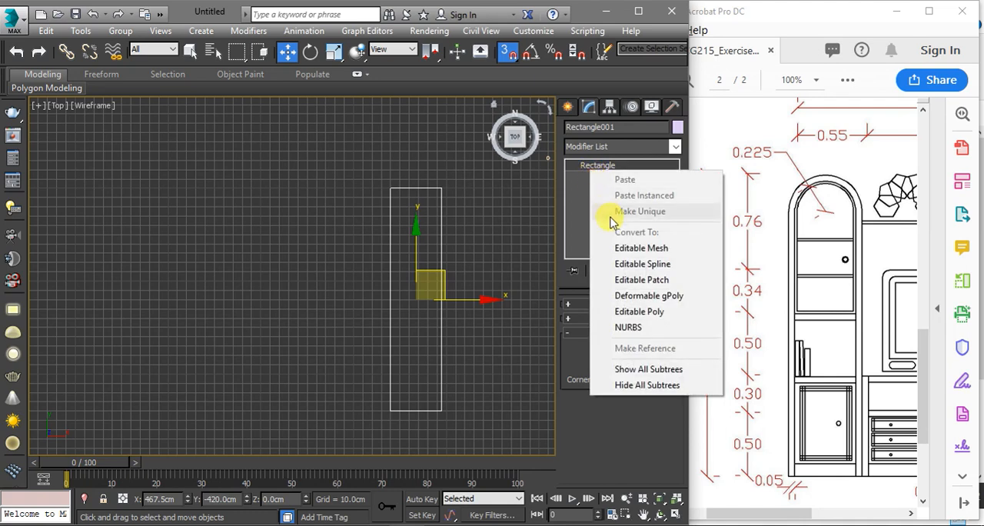
left_click(636, 264)
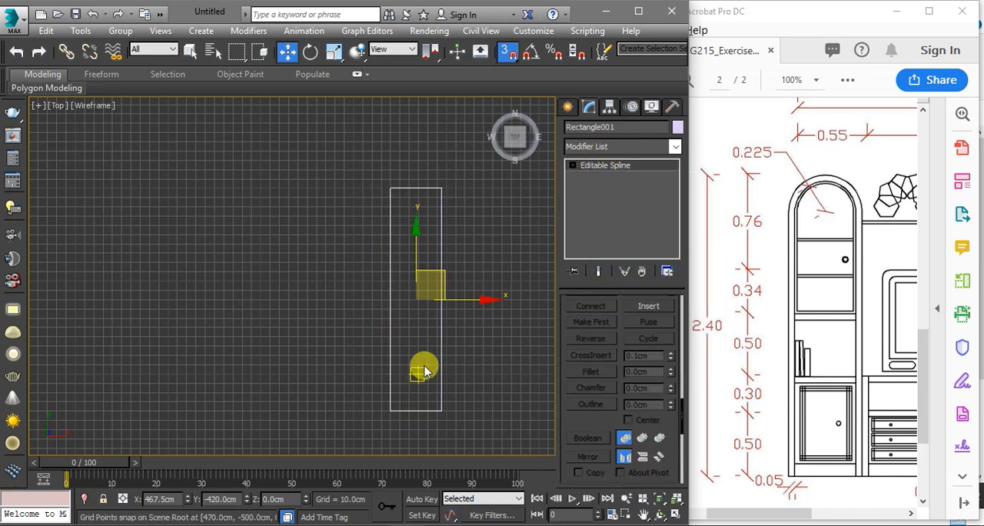
Examine what the Vertex, Segment and Spline sub-object levels select on the Editable Spline rectangle
left_click(572, 166)
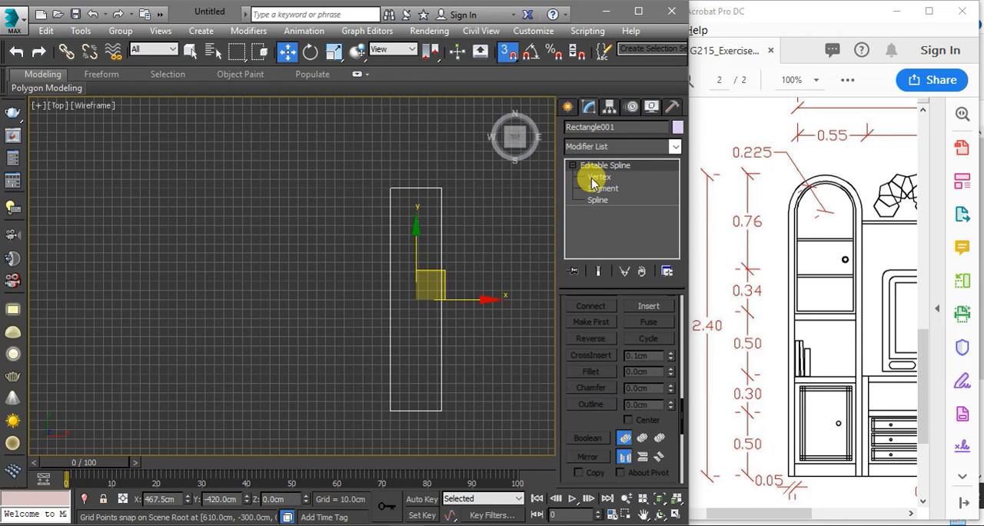
left_click(595, 178)
left_click(595, 189)
left_click(593, 199)
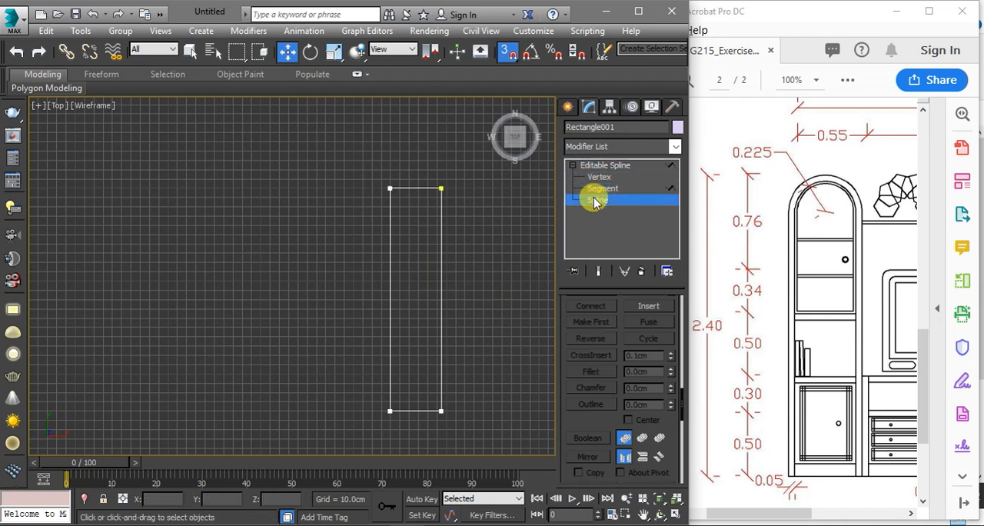
left_click(592, 177)
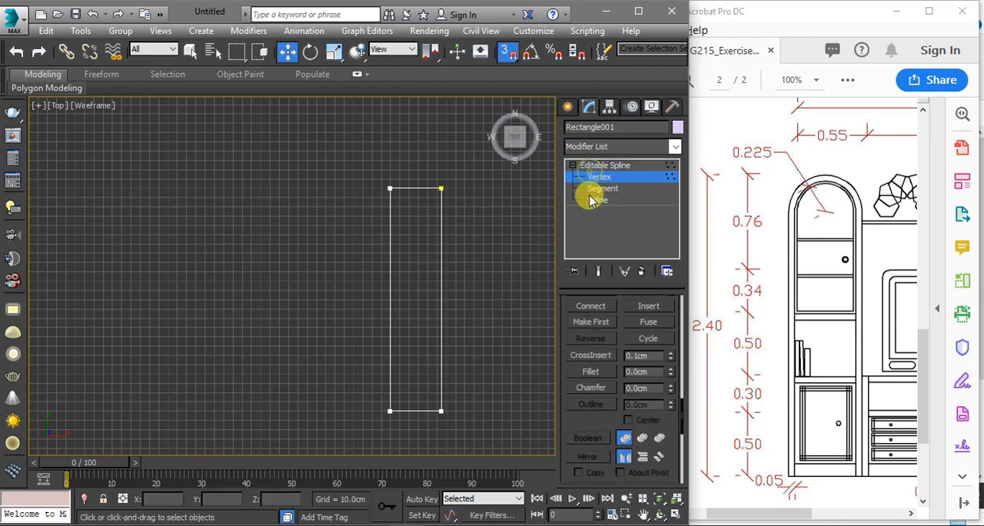
left_click(431, 190)
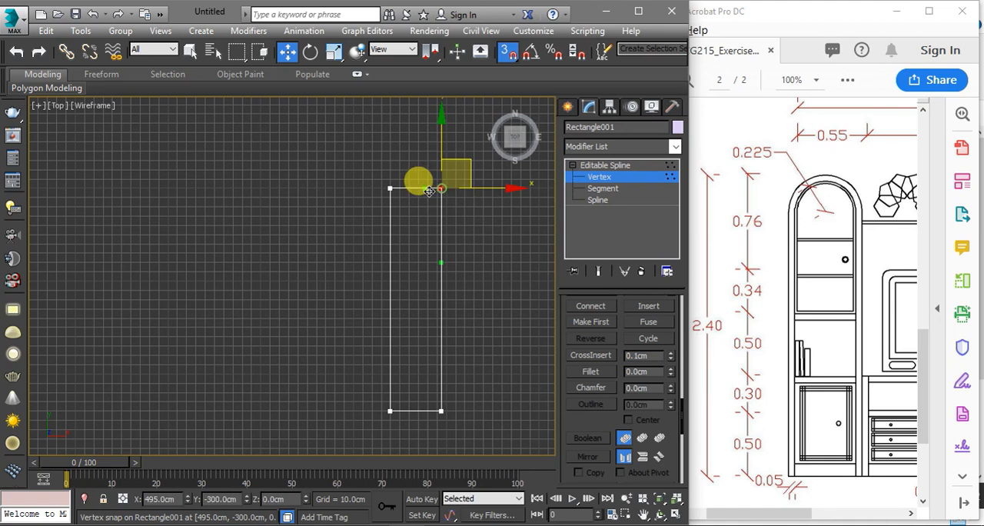
left_click(389, 188)
left_click(599, 190)
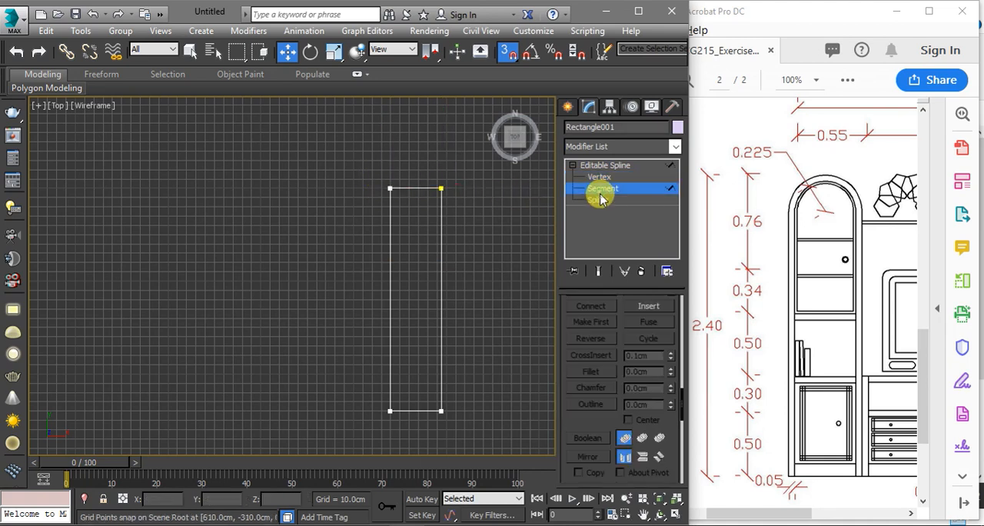
left_click(441, 240)
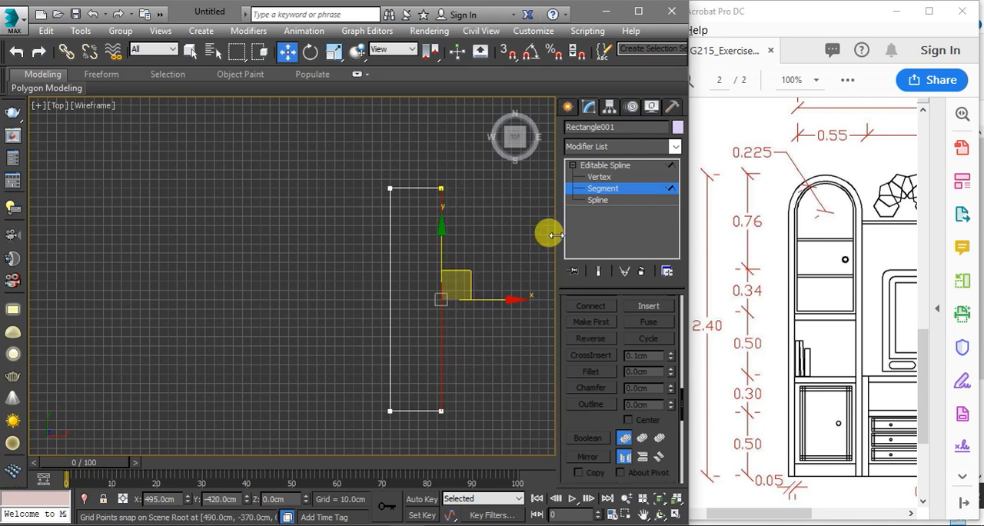
left_click(597, 201)
left_click(417, 188)
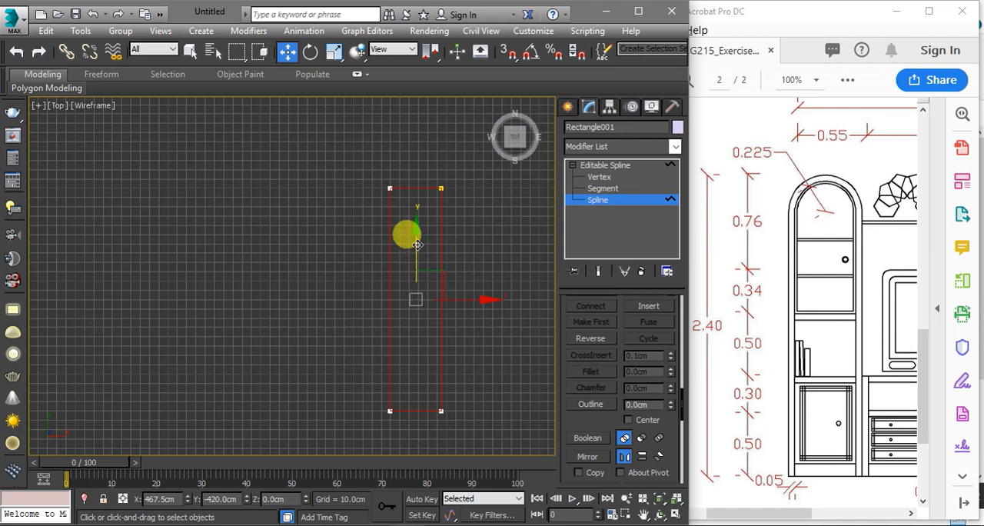
left_click(598, 164)
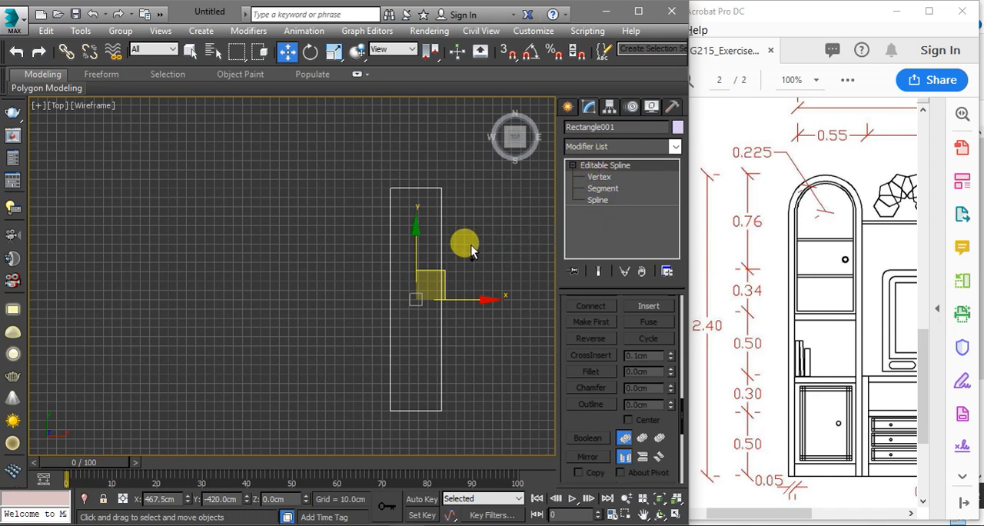
Undo the rectangle's conversion to Editable Spline and review the conversion options without choosing one
key("ctrl+z")
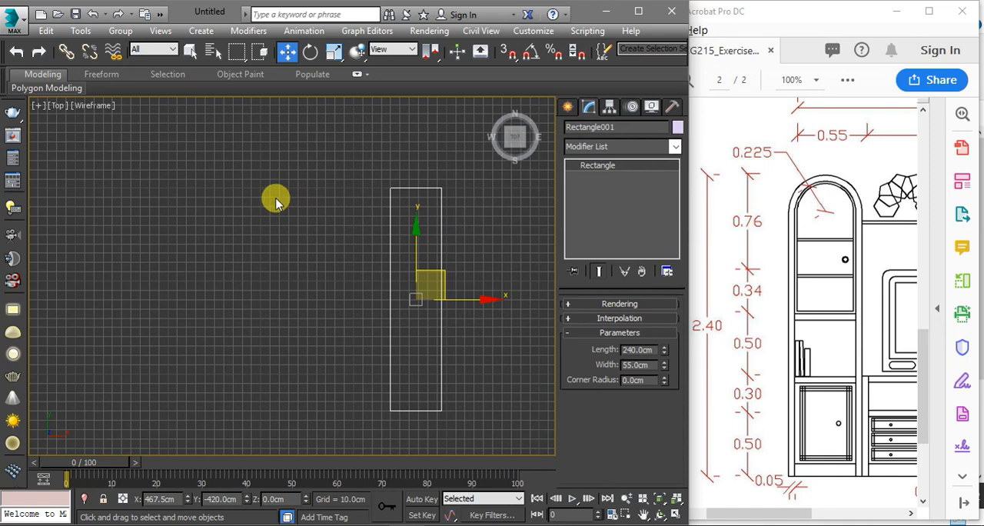
right_click(600, 179)
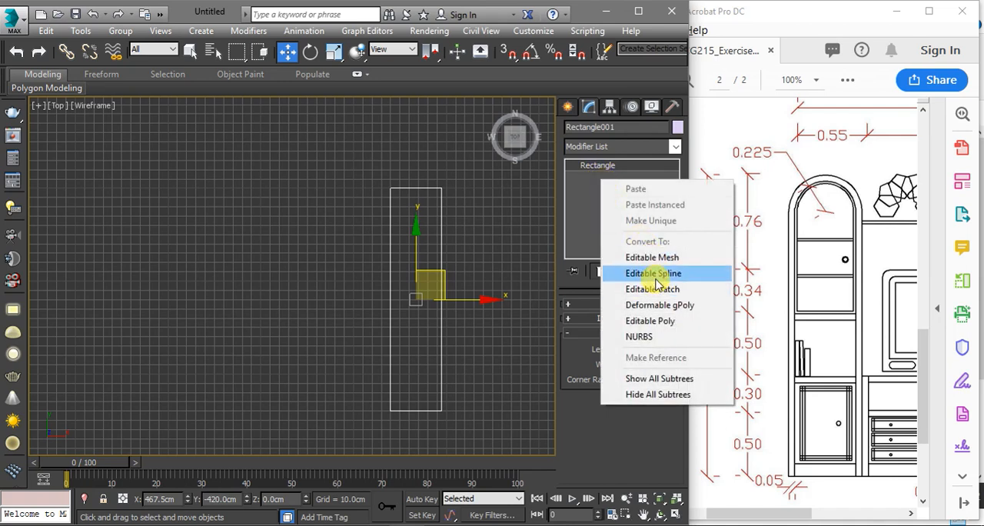
left_click(589, 184)
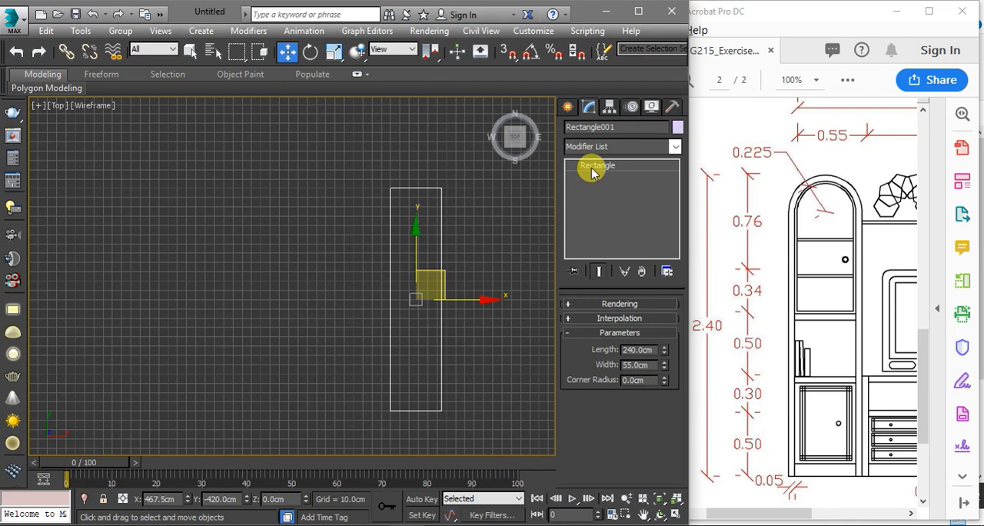
Add an Edit Spline modifier on top of the parametric rectangle
left_click(674, 147)
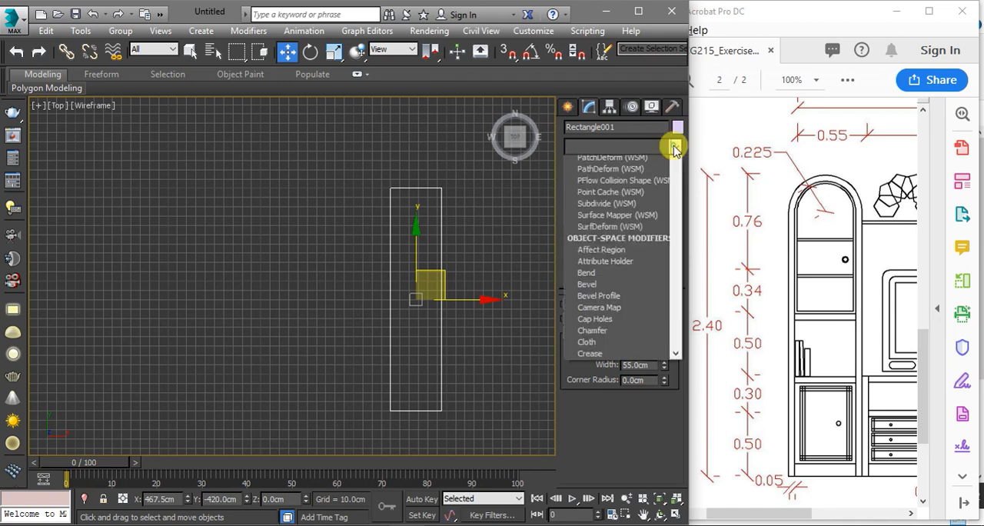
scroll(621, 233, "down", 12)
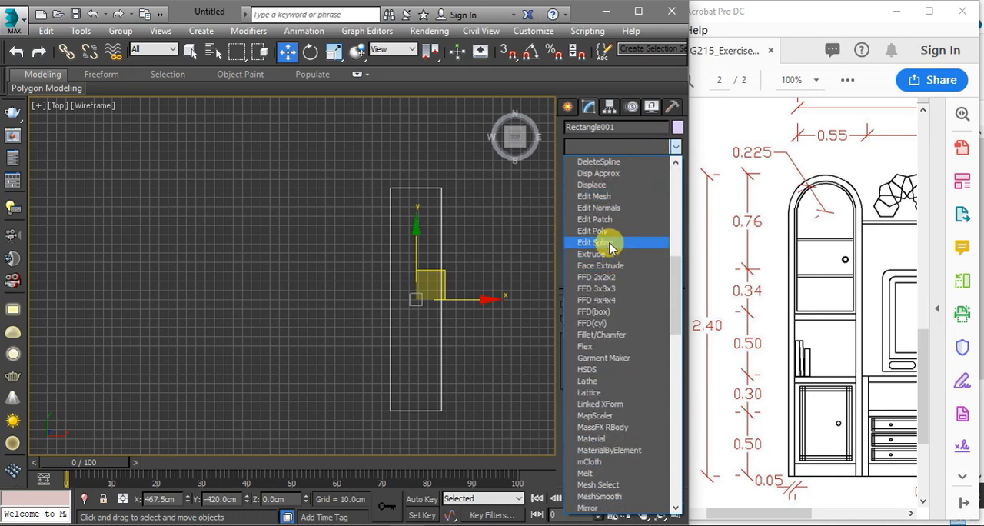
left_click(607, 242)
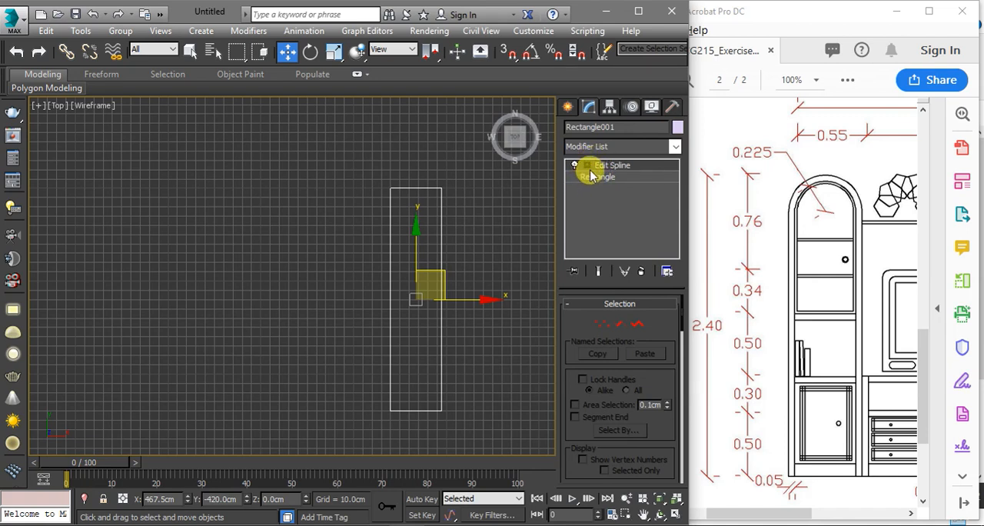
Try moving the rectangle's two top corner vertices freely, and remove the Edit Spline modifier to discard the distortion
left_click(602, 324)
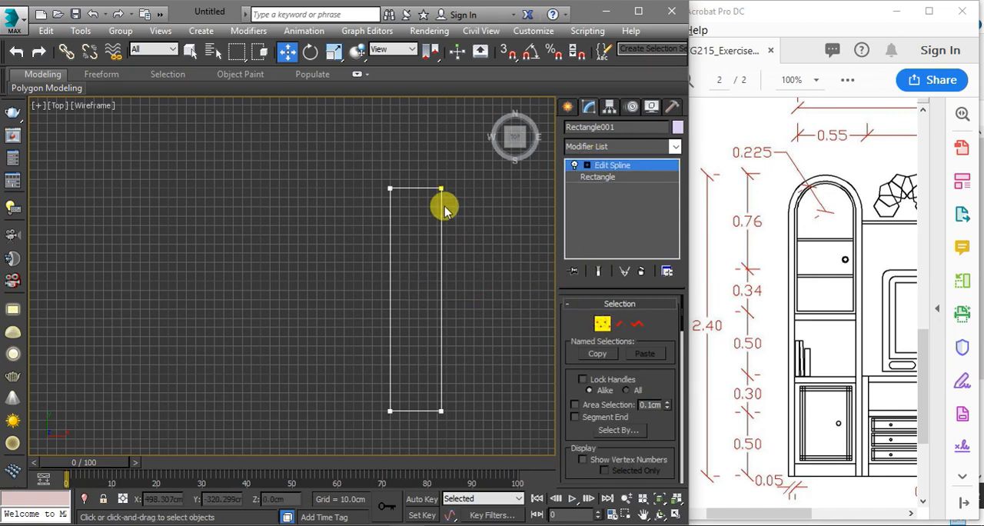
left_click(389, 189)
left_click_drag(410, 162, 349, 159)
left_click(441, 188)
left_click_drag(455, 157, 462, 124)
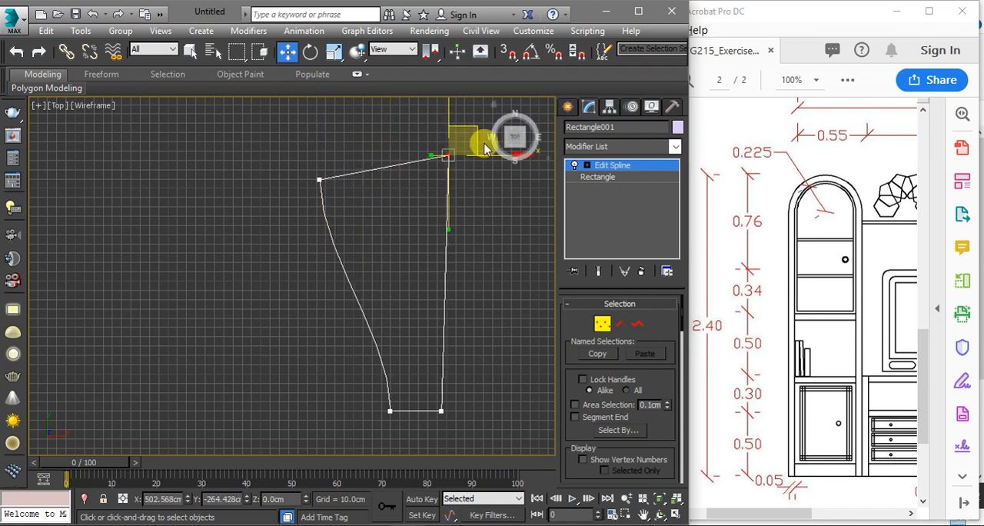
left_click(605, 166)
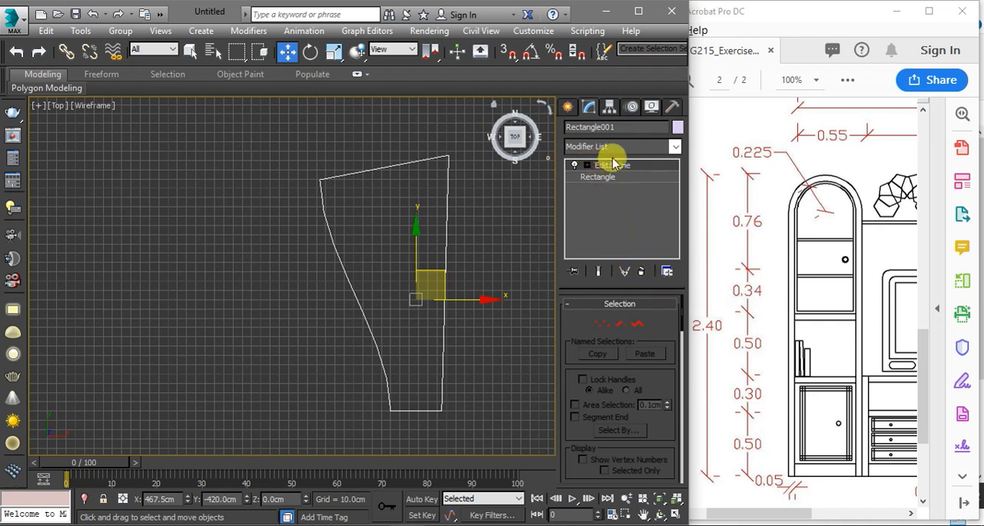
left_click(640, 272)
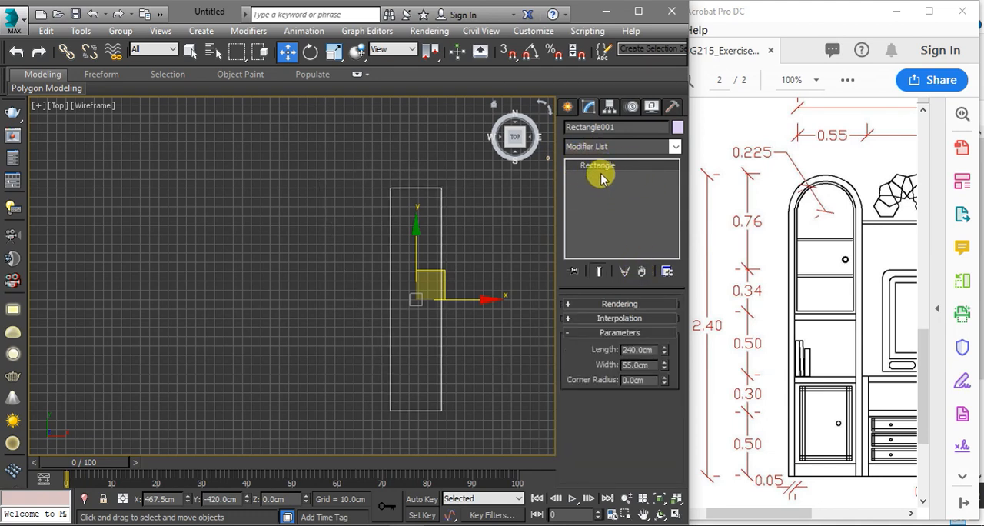
Apply an Edit Spline modifier to the restored rectangle and select both of its top corner vertices
left_click(603, 147)
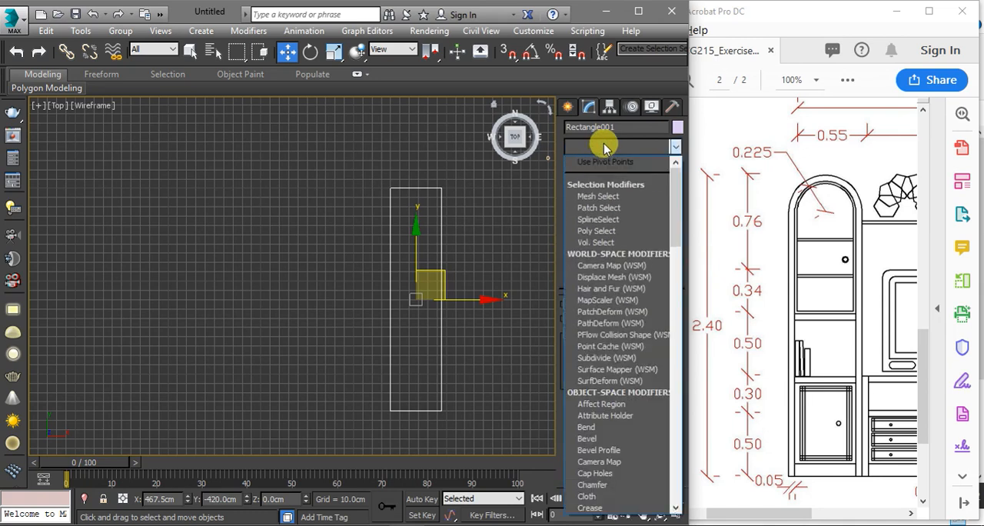
key("e")
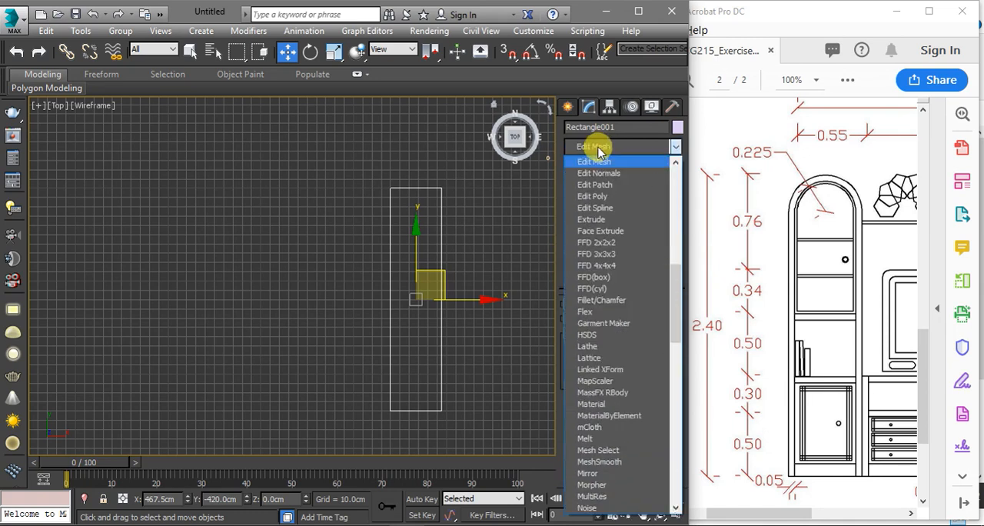
left_click(599, 209)
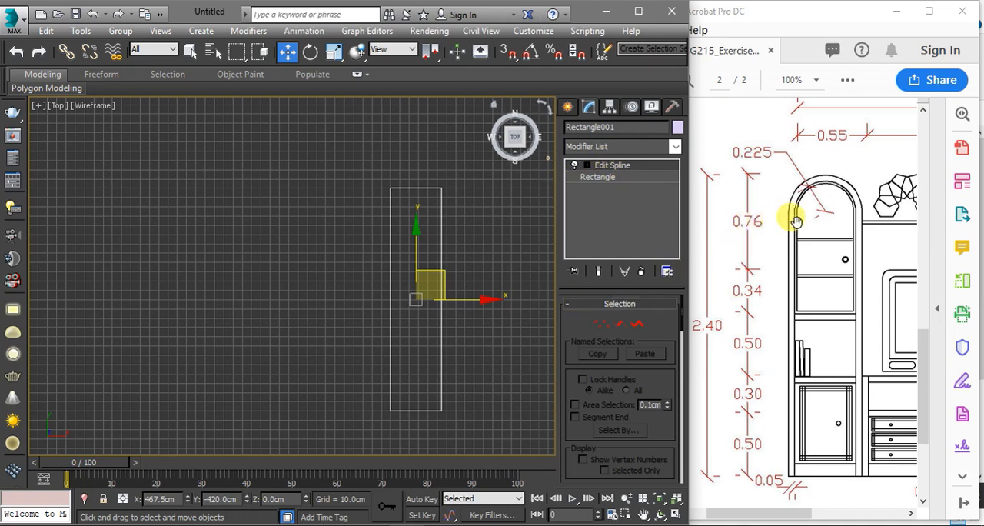
left_click(603, 329)
left_click_drag(462, 175, 377, 208)
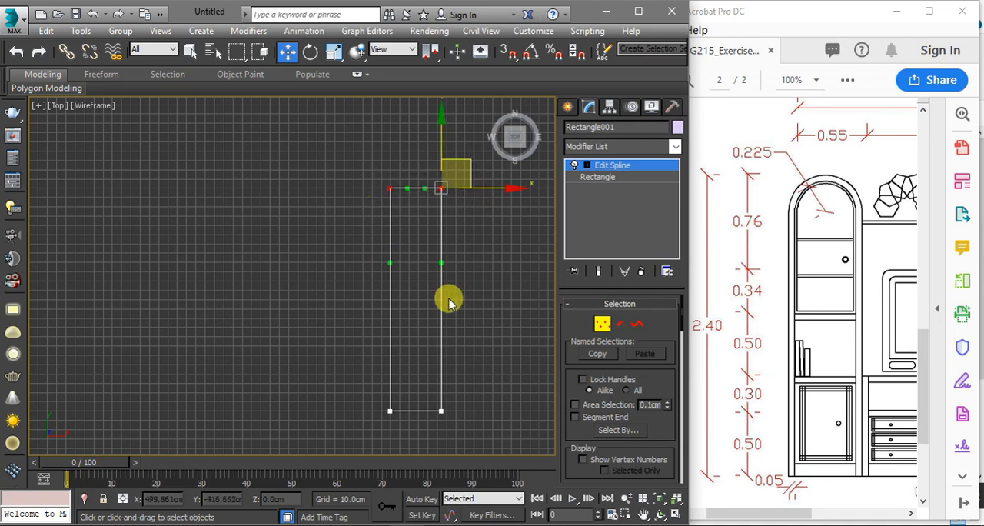
Try to fillet both selected top corners freehand by about 43.5 cm to form the cabinet's arch
scroll(568, 361, "down", 10)
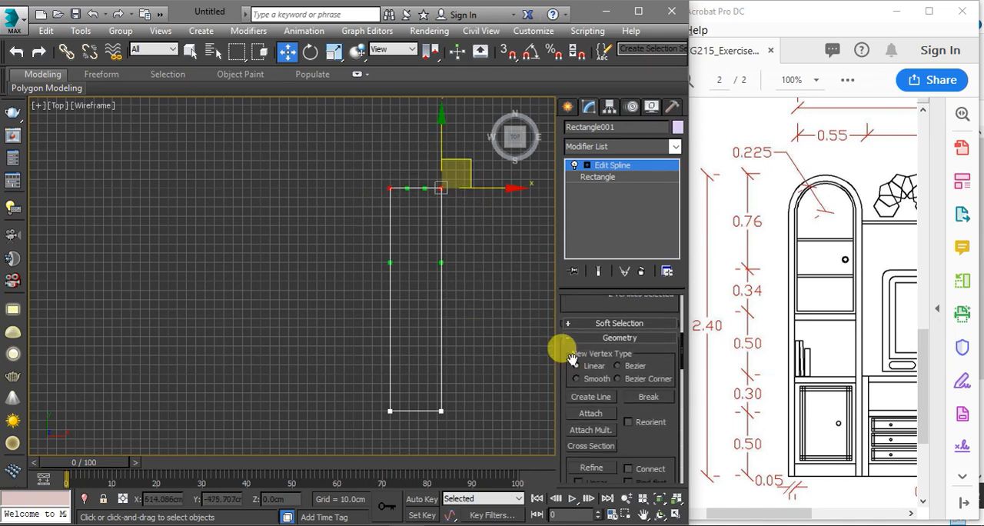
scroll(573, 365, "down", 10)
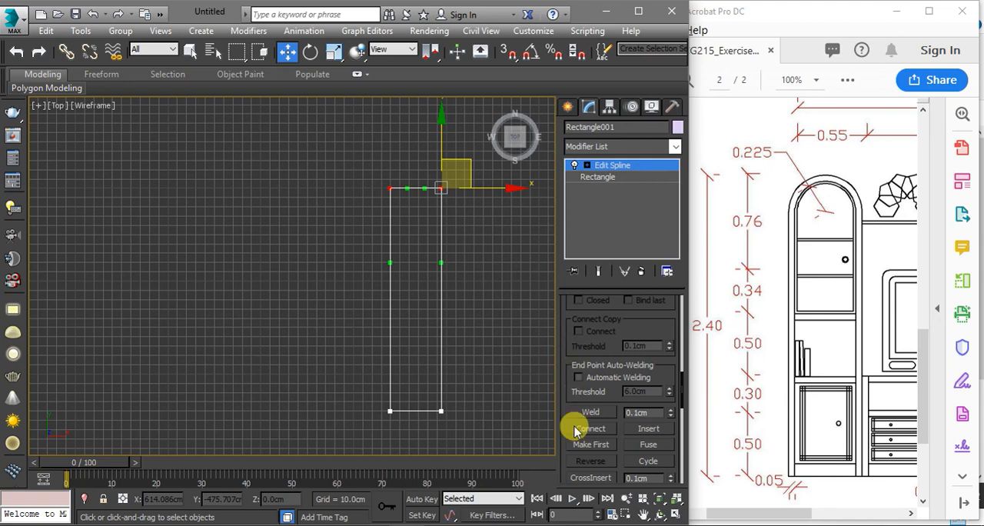
scroll(581, 442, "down", 3)
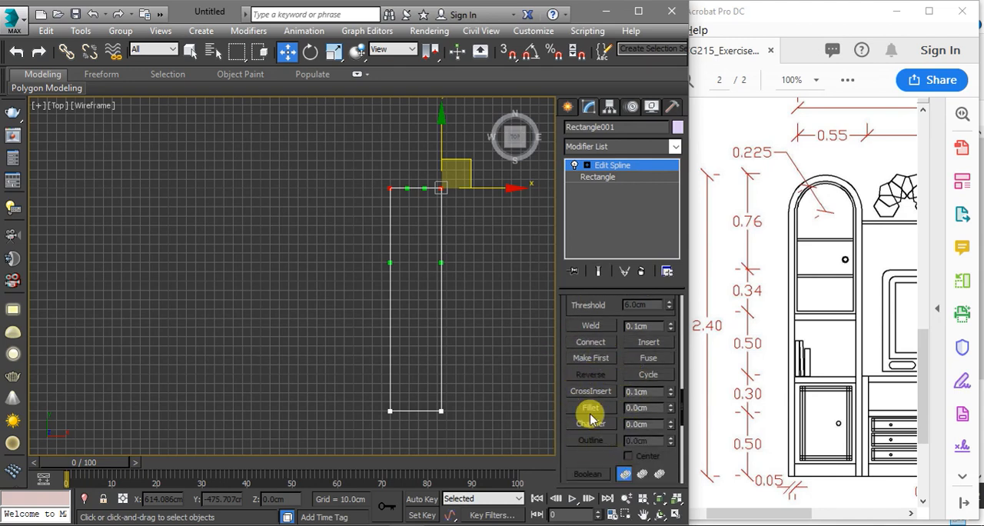
left_click(591, 408)
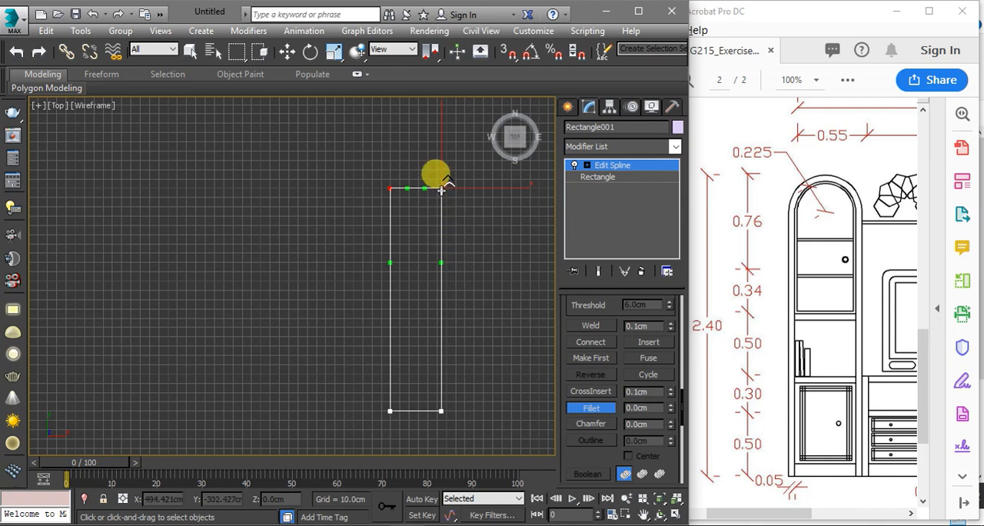
left_click_drag(391, 187, 413, 160)
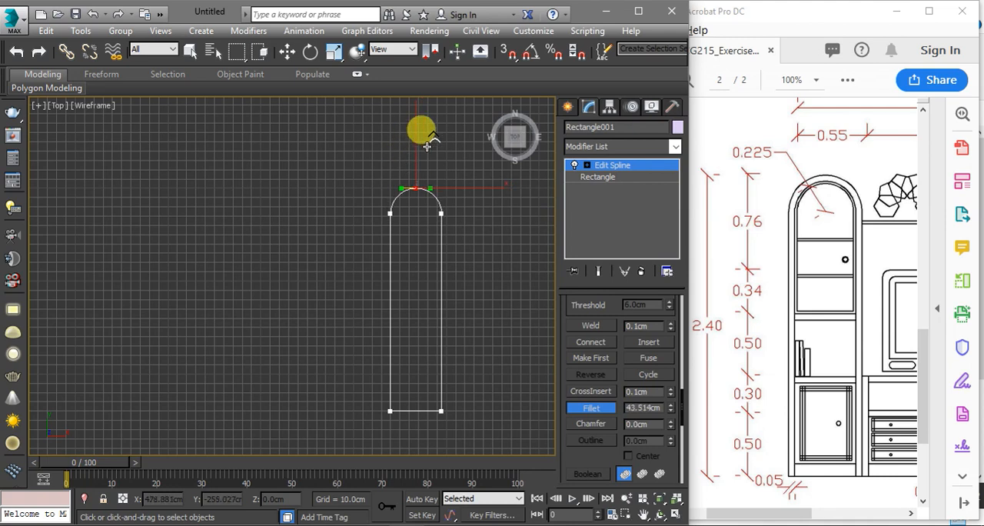
left_click_drag(427, 145, 423, 150)
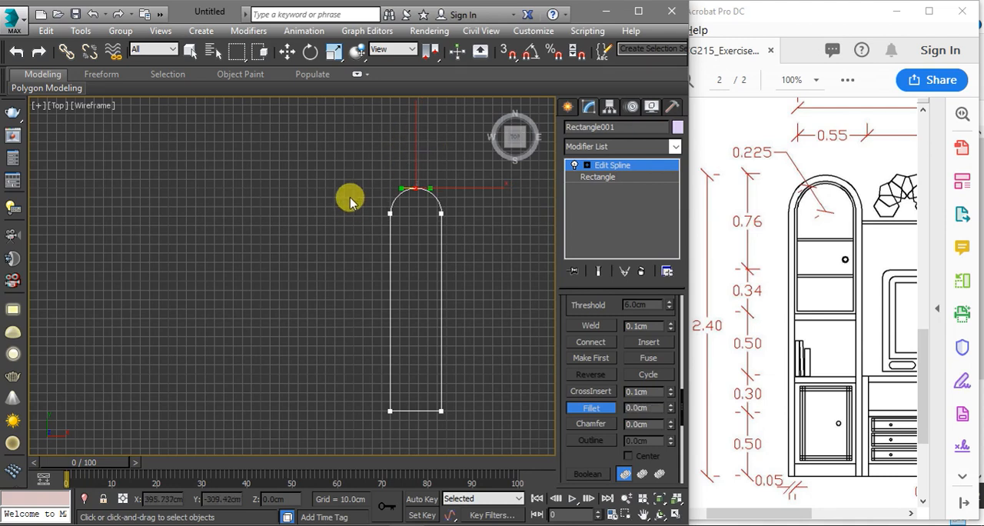
Undo the freehand fillet on the rectangle's top corners and return to the Move tool
scroll(403, 183, "up", 4)
scroll(438, 192, "up", 2)
key("ctrl+z")
scroll(362, 213, "down", 2)
key("w")
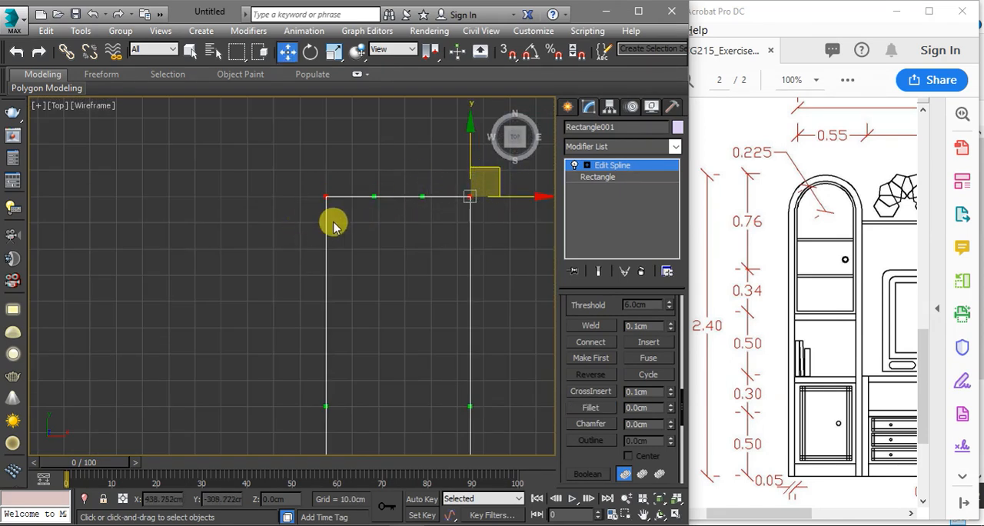
Fillet the rectangle's two selected top corners freehand until they nearly meet in a semicircular arch, and return to the Move tool
left_click(588, 407)
scroll(388, 242, "up", 3)
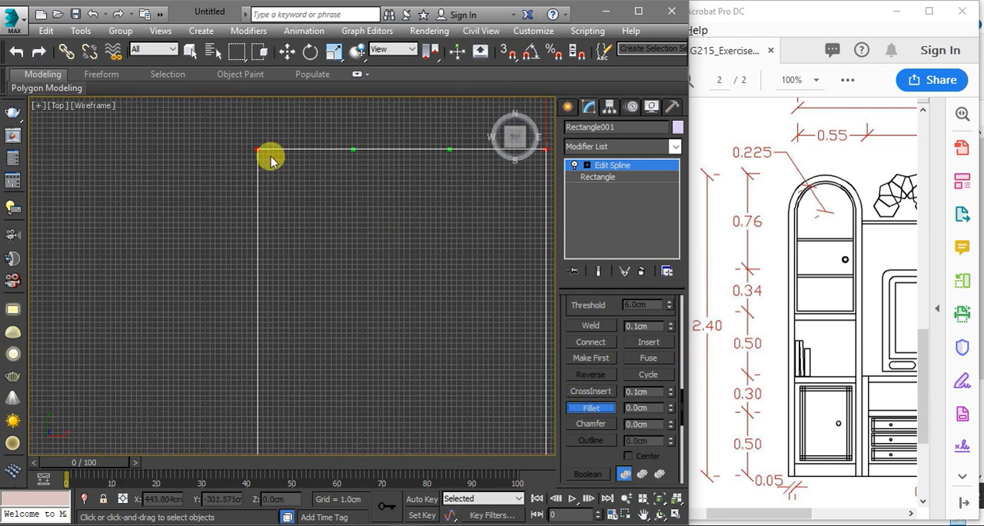
middle_click_drag(248, 165, 209, 204)
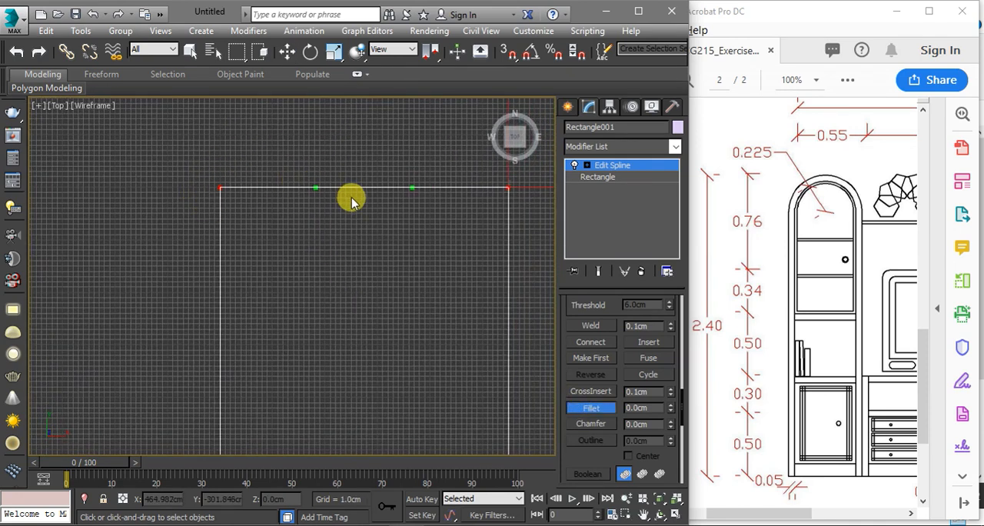
left_click_drag(219, 188, 500, 108)
scroll(434, 165, "down", 3)
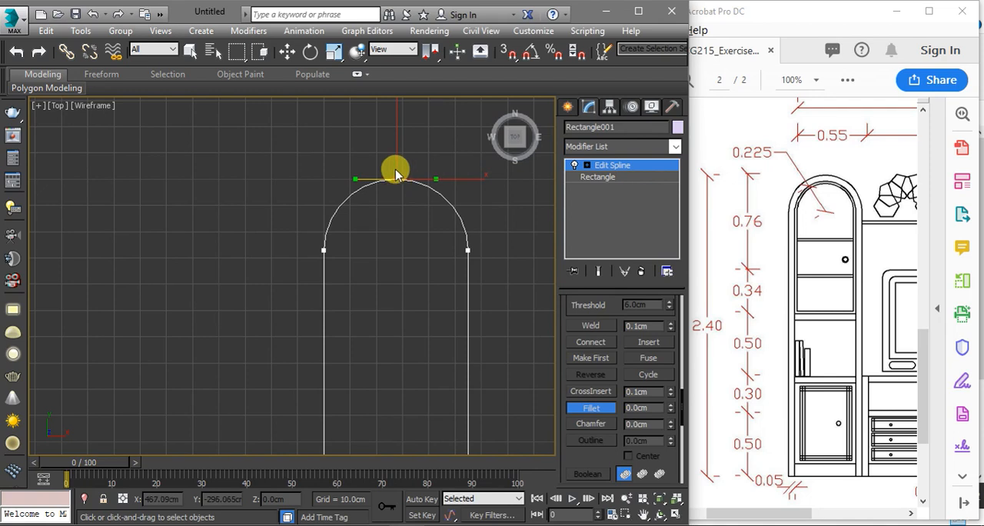
key("w")
Try to fuse the two neighbouring vertices at the arch's apex
scroll(396, 185, "up", 4)
scroll(395, 185, "up", 2)
scroll(392, 186, "up", 4)
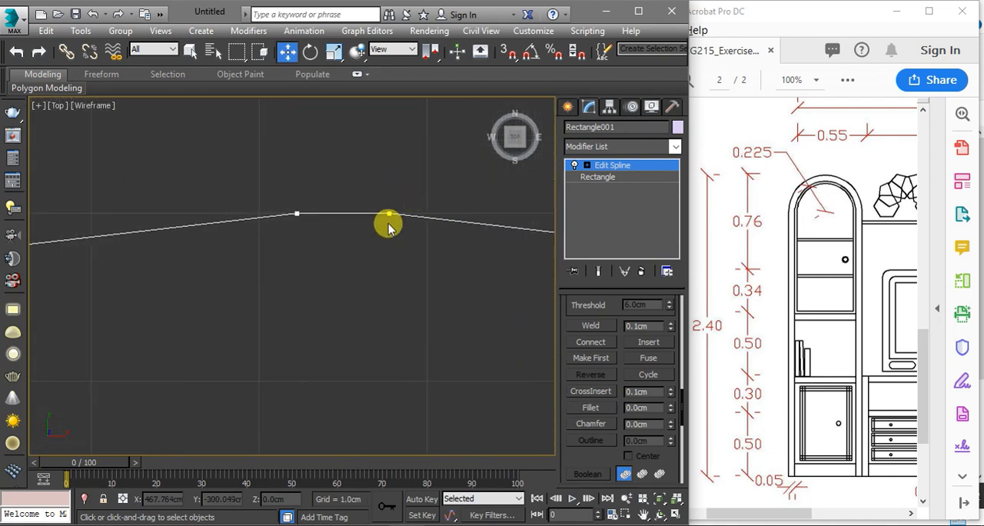
left_click_drag(413, 187, 272, 244)
scroll(289, 229, "down", 5)
scroll(289, 229, "down", 4)
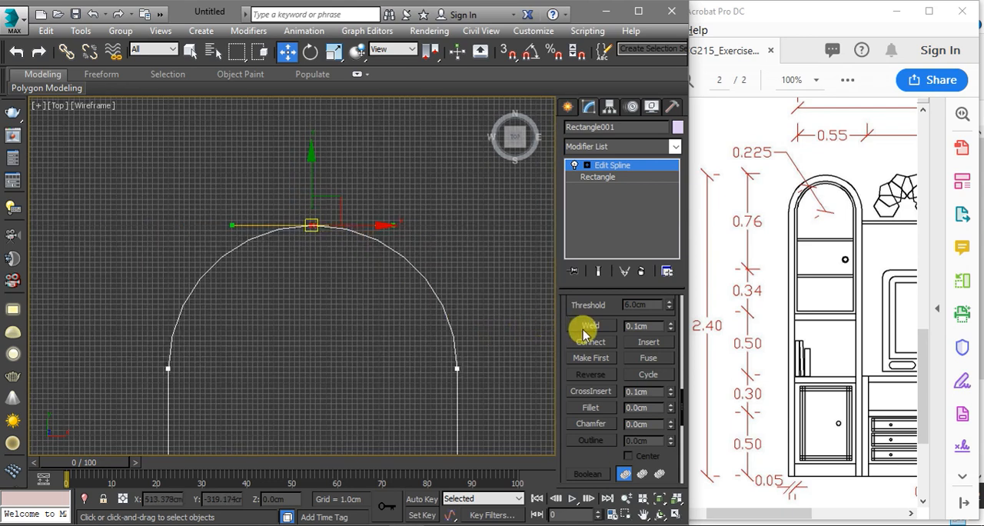
left_click(646, 358)
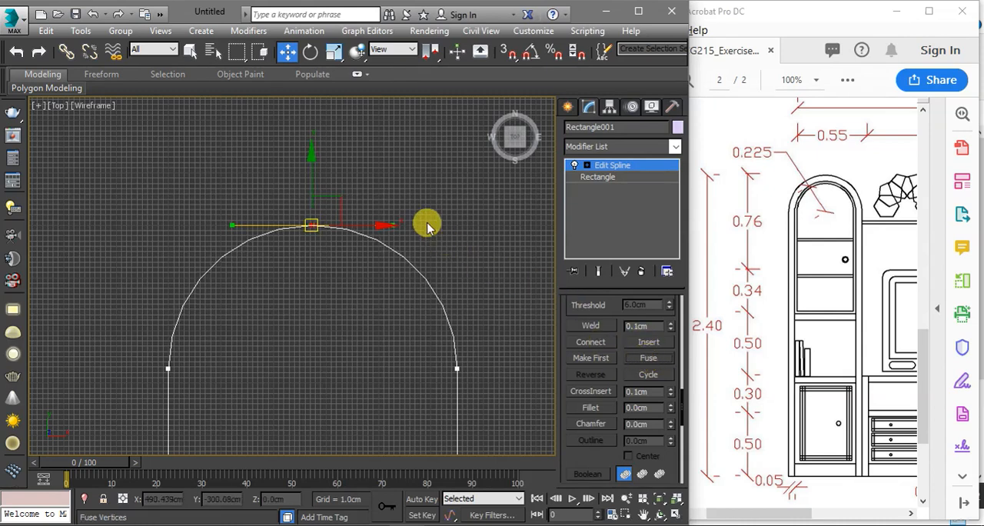
Select both apex vertices of the arch again, fuse them together and weld them into a single vertex
scroll(321, 215, "up", 5)
scroll(219, 240, "up", 4)
middle_click_drag(157, 268, 377, 216)
scroll(212, 275, "up", 4)
middle_click_drag(148, 288, 325, 250)
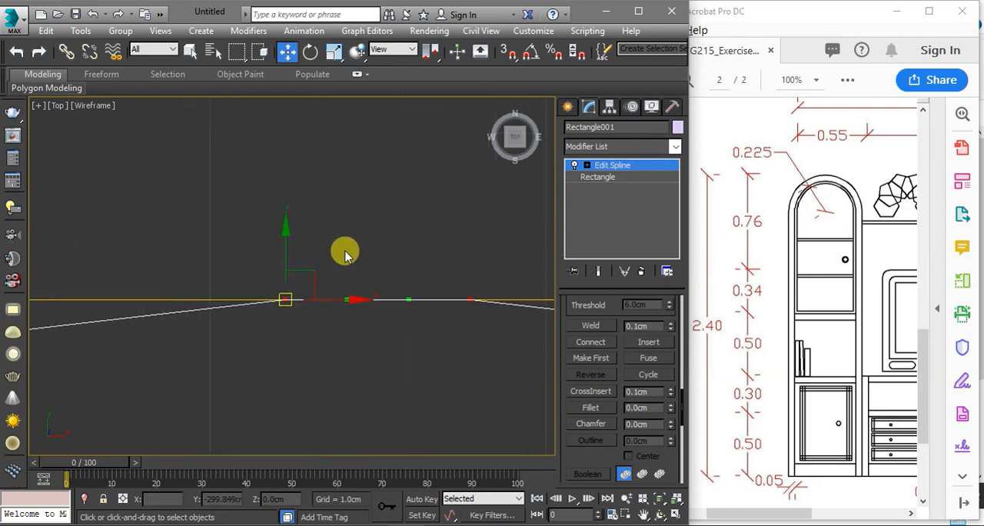
left_click(469, 300)
left_click(286, 298)
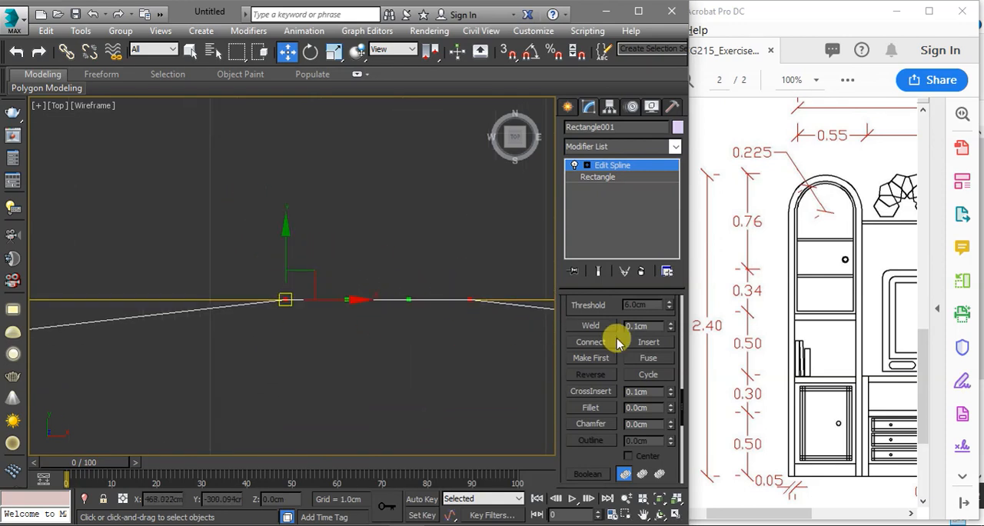
left_click(654, 363)
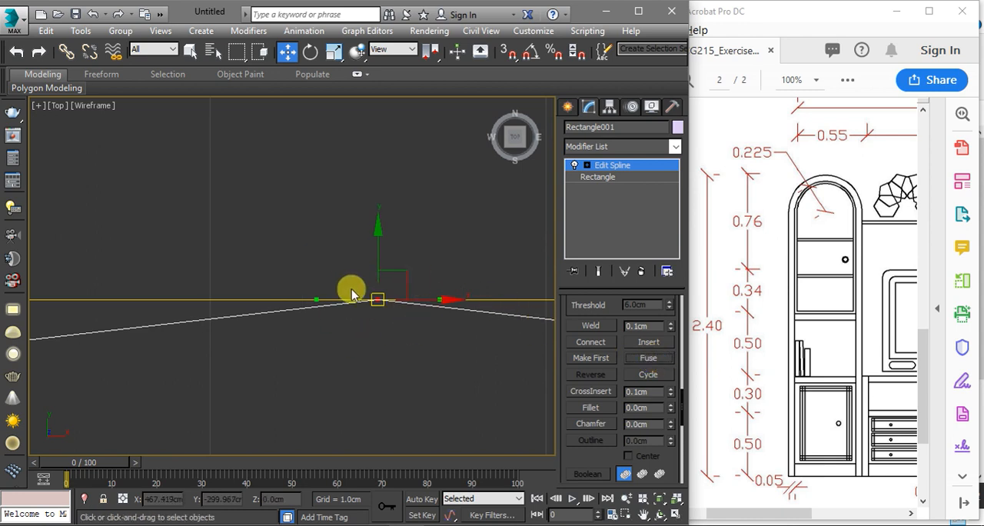
left_click(594, 329)
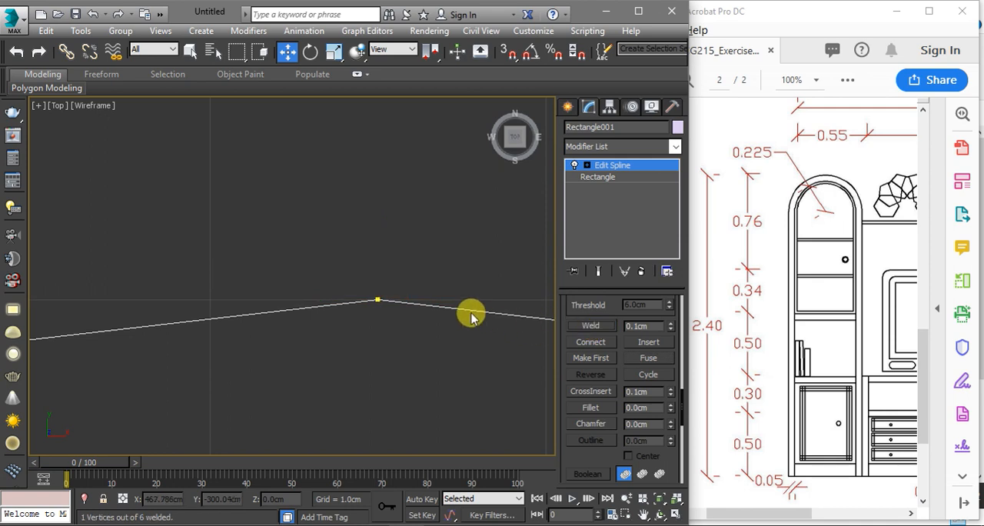
left_click(378, 300)
scroll(305, 191, "down", 10)
scroll(319, 308, "down", 5)
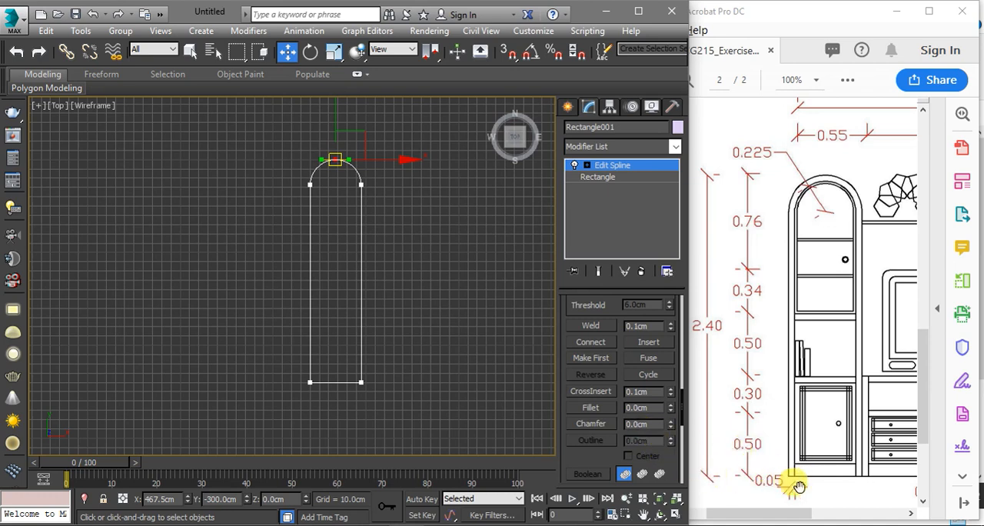
Switch Edit Spline to segment level and delete the bottom segment of the arched outline
scroll(801, 471, "up", 2)
scroll(351, 391, "up", 2)
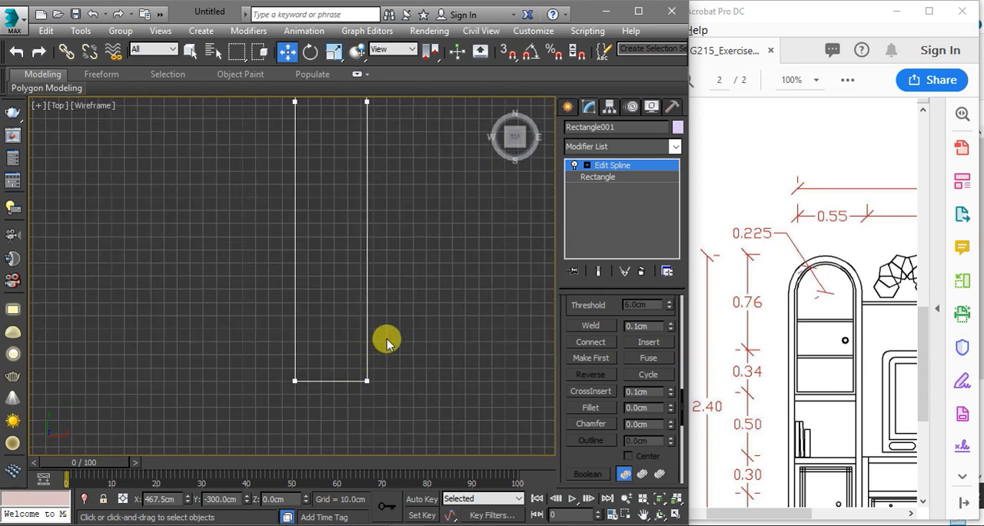
left_click(588, 165)
left_click(613, 192)
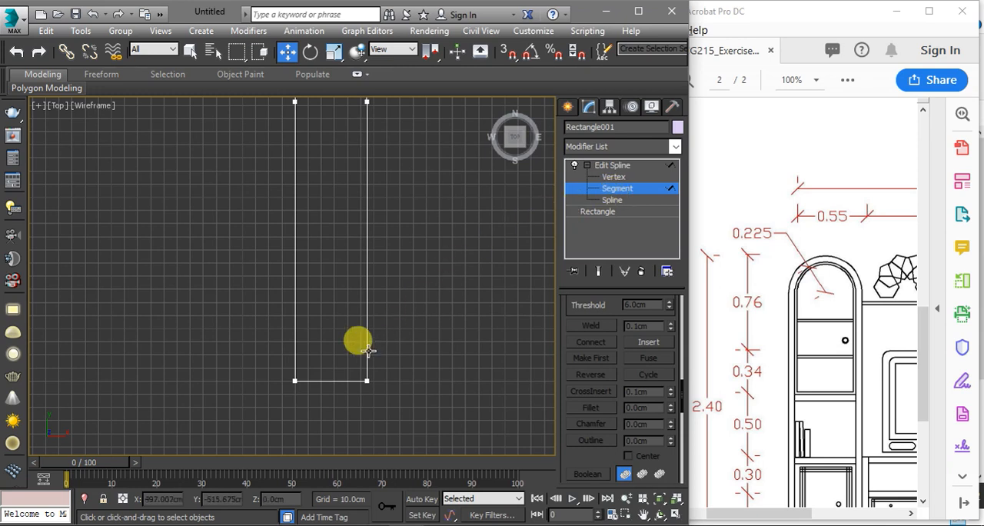
left_click_drag(342, 363, 325, 395)
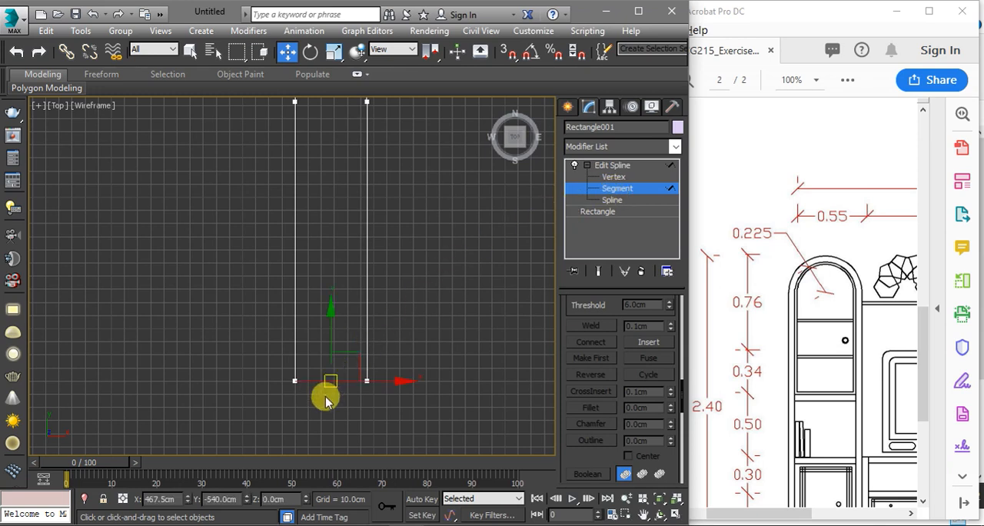
scroll(592, 361, "down", 1)
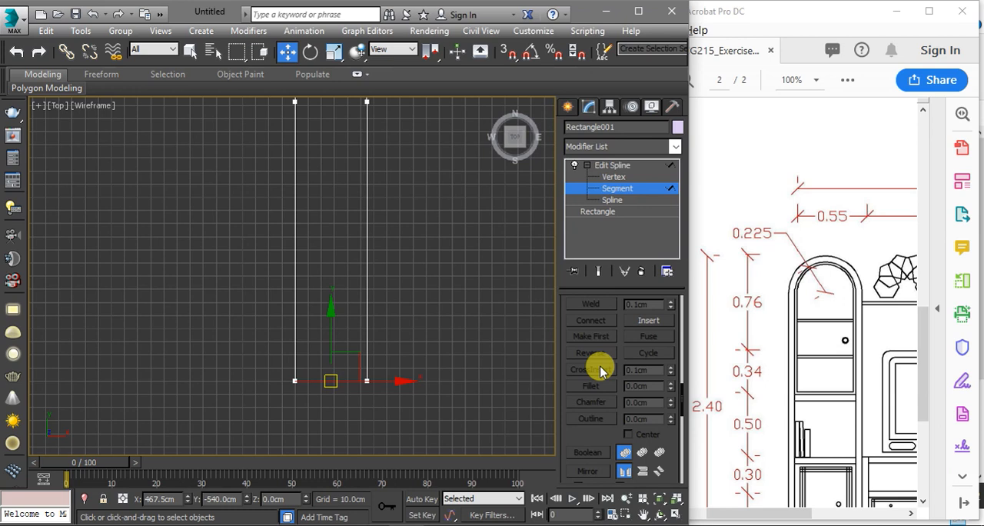
left_click(586, 352)
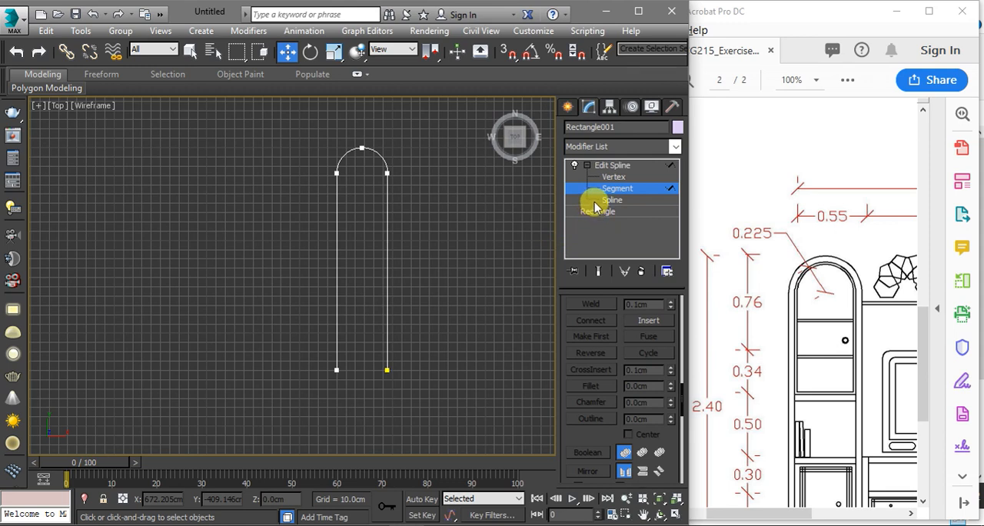
Select the open arch at spline level and outline it by 5 cm to form the cabinet frame's thickness
left_click(596, 202)
left_click_drag(466, 213, 386, 275)
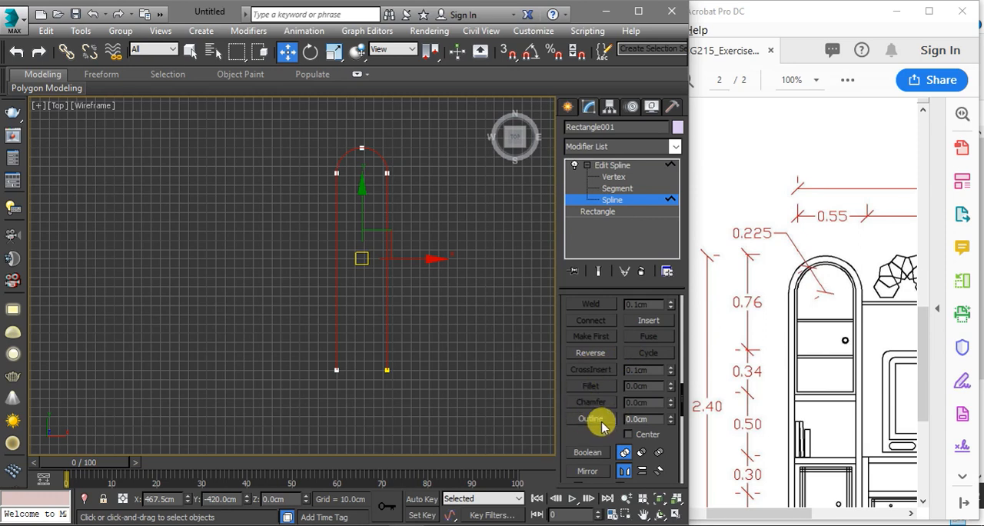
scroll(786, 319, "down", 7)
scroll(786, 338, "up", 2)
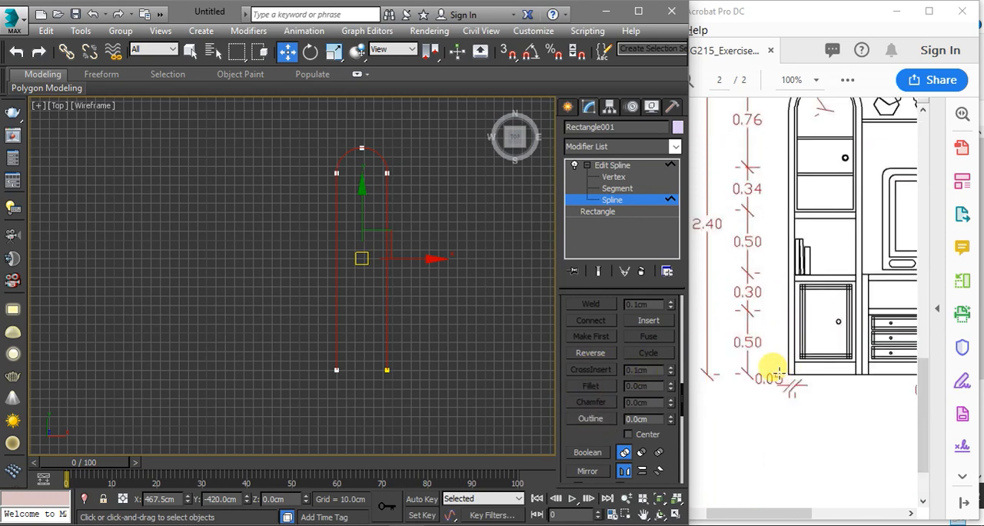
left_click(640, 418)
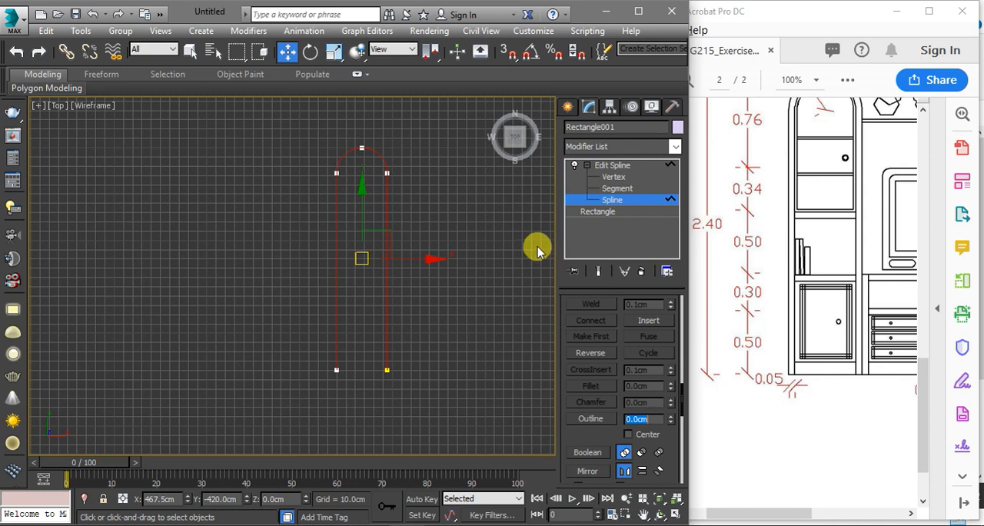
scroll(373, 369, "up", 5)
scroll(384, 325, "up", 2)
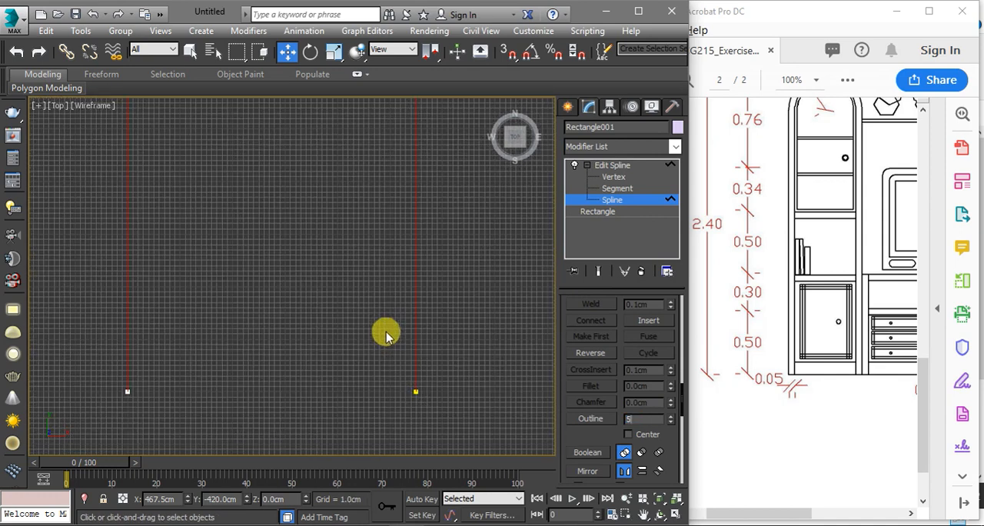
key("Return")
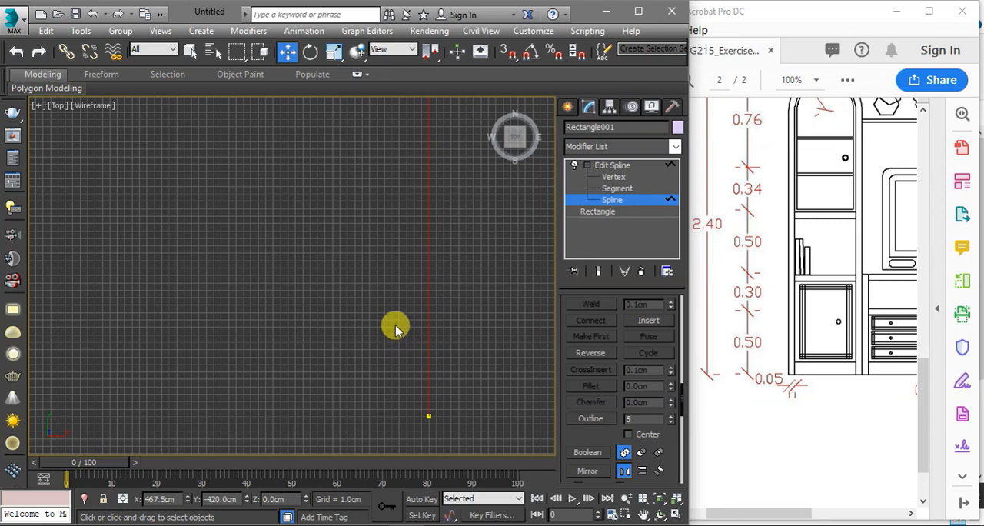
scroll(431, 419, "up", 4)
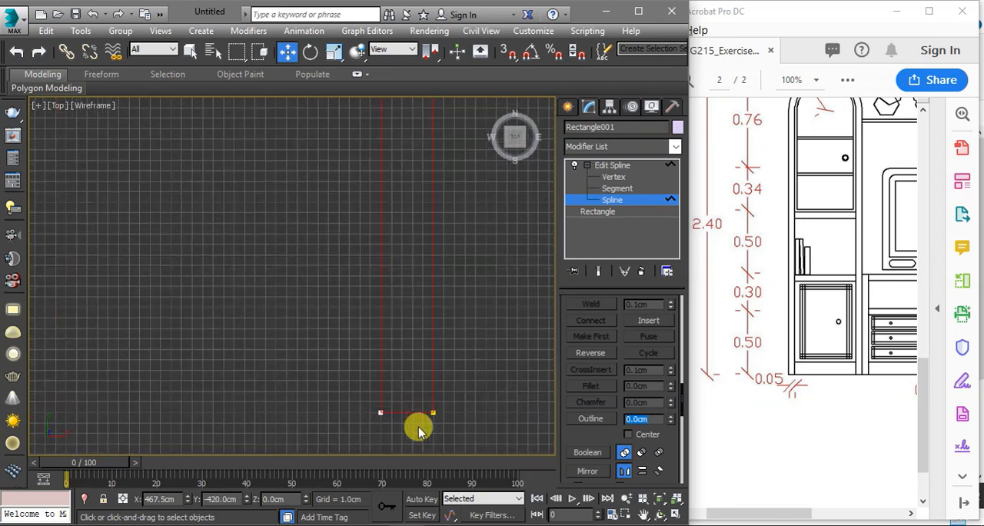
scroll(340, 429, "down", 5)
scroll(341, 431, "down", 4)
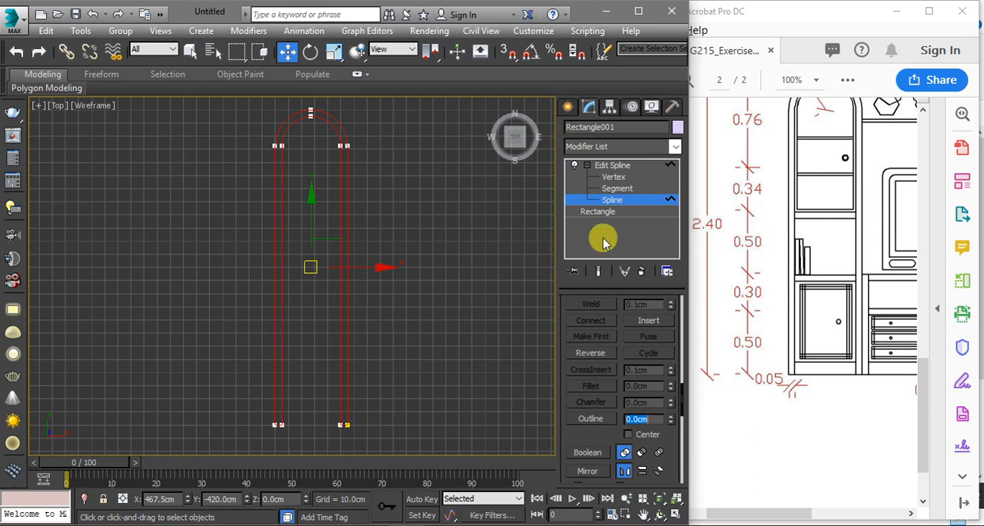
Leave the spline sub-object level and show the whole arched frame in an angled orthographic view
left_click(605, 167)
left_click(588, 165)
scroll(481, 262, "down", 3)
middle_click_drag(443, 302, 431, 242, "alt")
key("t")
key("z")
scroll(442, 242, "down", 2)
middle_click_drag(392, 305, 292, 277, "alt")
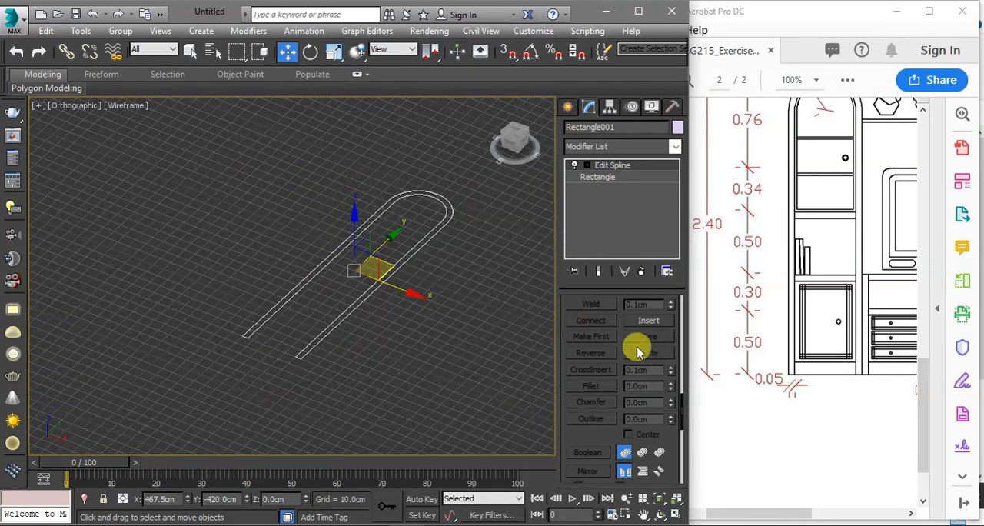
Switch to the ARCG215_Exercise2 PDF in Adobe Acrobat and examine the wall unit elevation and the tall cabinet's dimensions, ending at 125% zoom
left_click(720, 378)
scroll(730, 380, "up", 2)
scroll(768, 310, "down", 1)
scroll(750, 353, "down", 2)
scroll(705, 491, "up", 3)
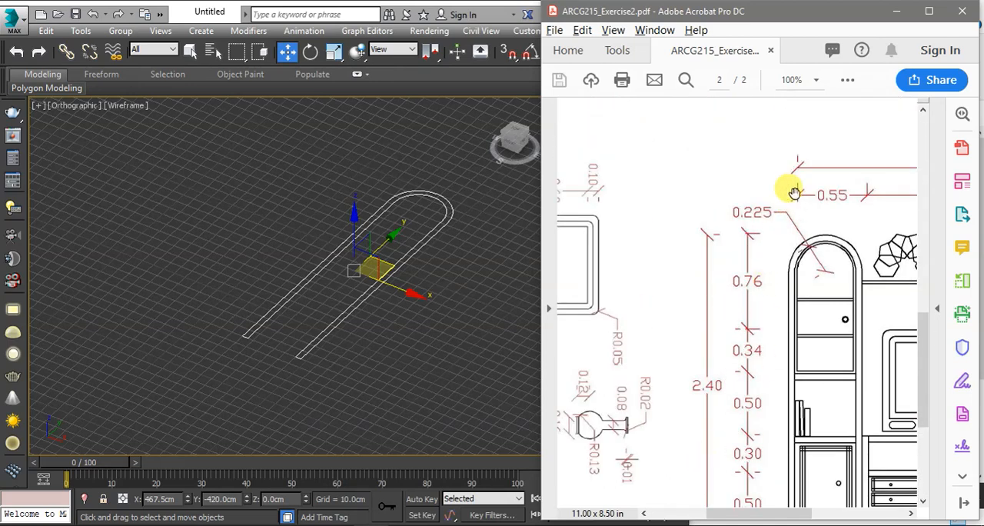
left_click(817, 80)
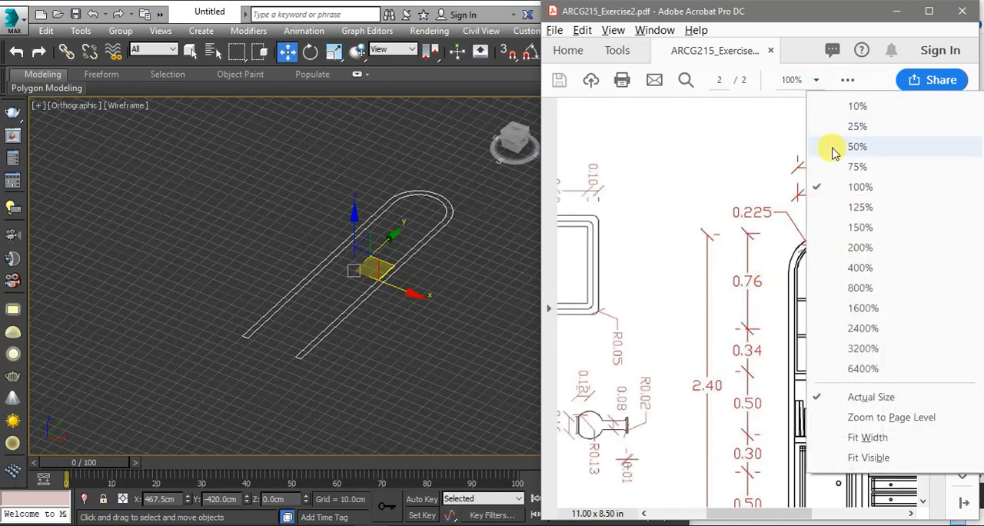
left_click(834, 147)
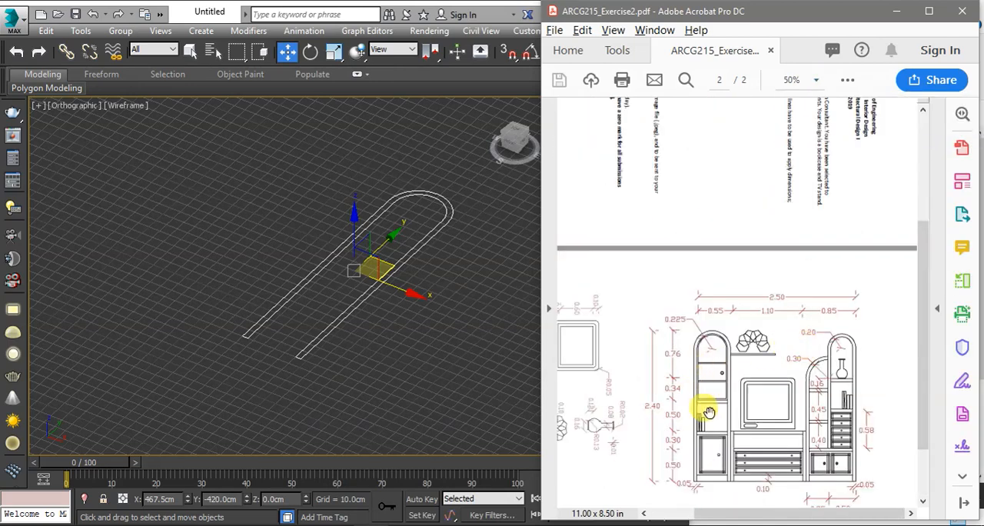
mouse_move(750, 518)
left_mouse_down()
mouse_move(698, 500)
mouse_move(751, 497)
mouse_move(742, 498)
left_mouse_up()
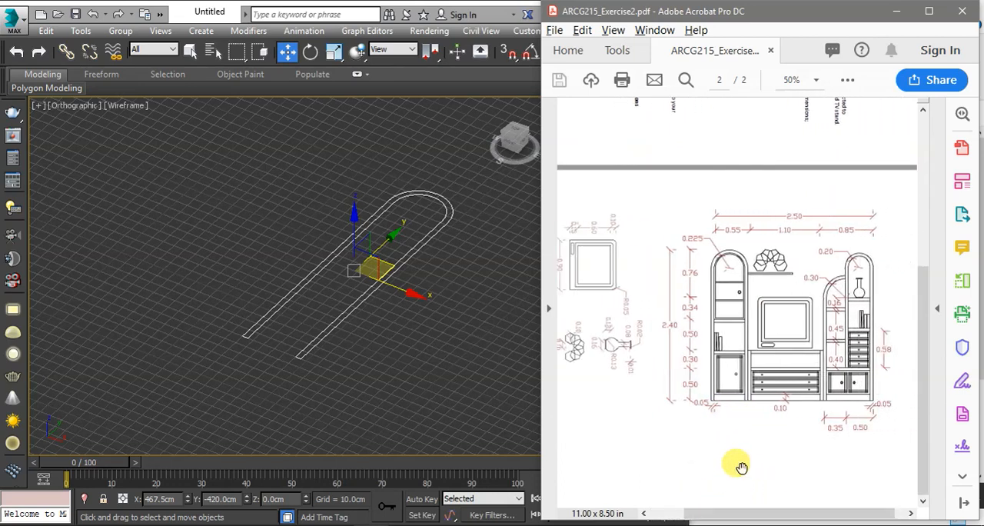
scroll(782, 408, "up", 2)
scroll(784, 404, "up", 5)
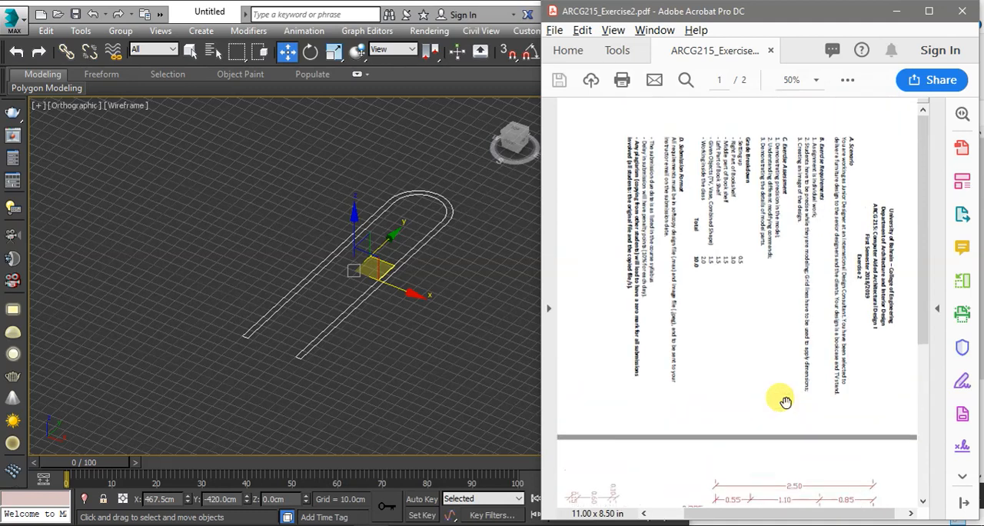
scroll(782, 401, "down", 5)
scroll(772, 403, "up", 4, "ctrl")
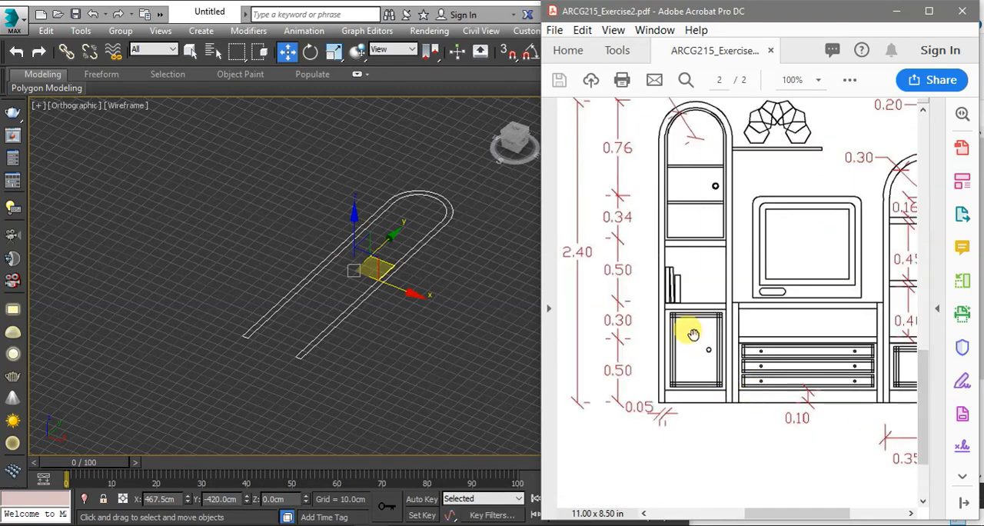
mouse_move(784, 511)
left_mouse_down()
mouse_move(746, 509)
mouse_move(769, 509)
left_mouse_up()
scroll(776, 448, "up", 2)
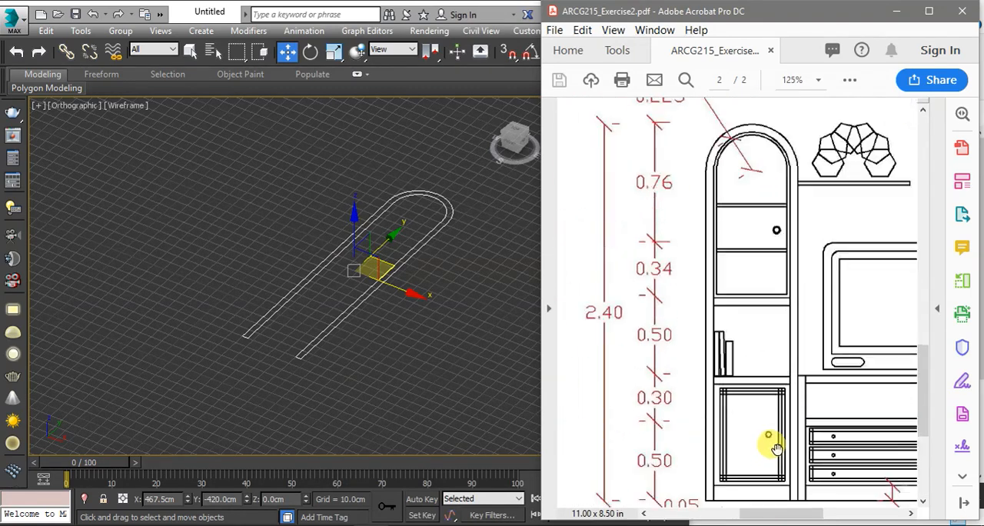
Return to 3ds Max and apply an Extrude modifier to the arched frame with an amount of 30 cm
left_click(464, 334)
left_click(420, 224)
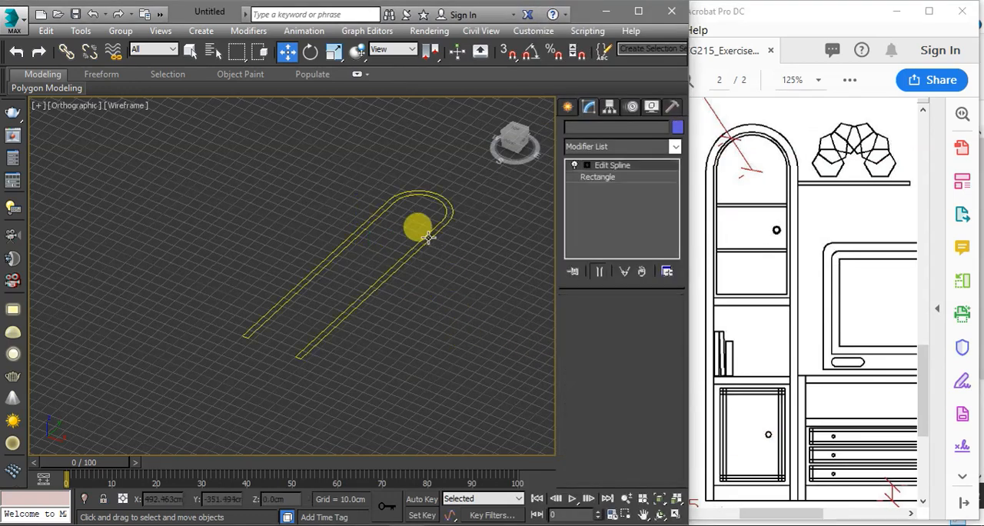
left_click(599, 148)
type("ex")
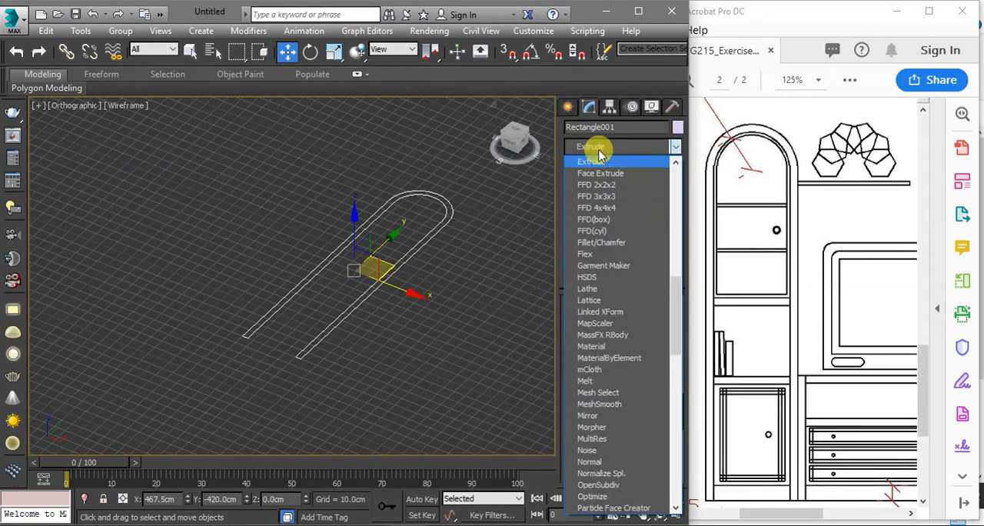
left_click(600, 163)
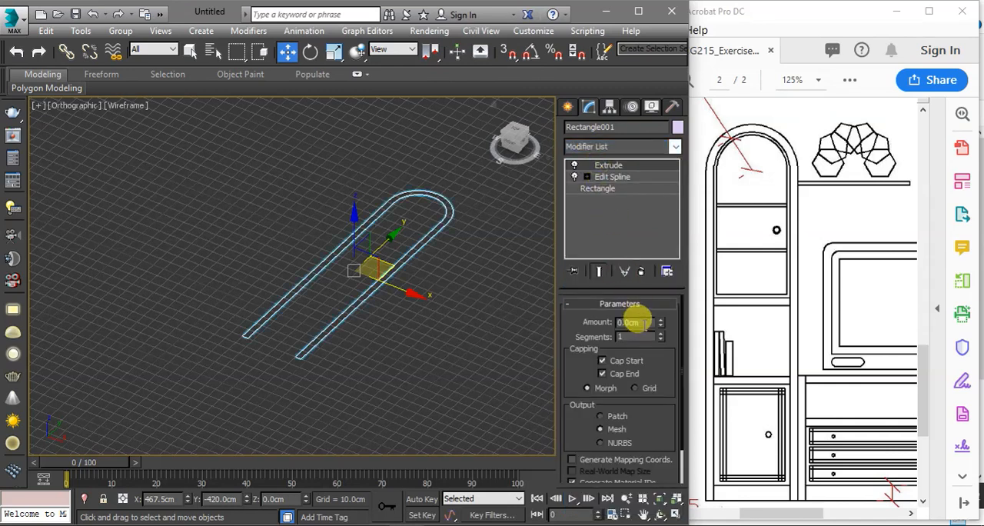
type("30")
key("Return")
middle_click_drag(462, 279, 456, 309)
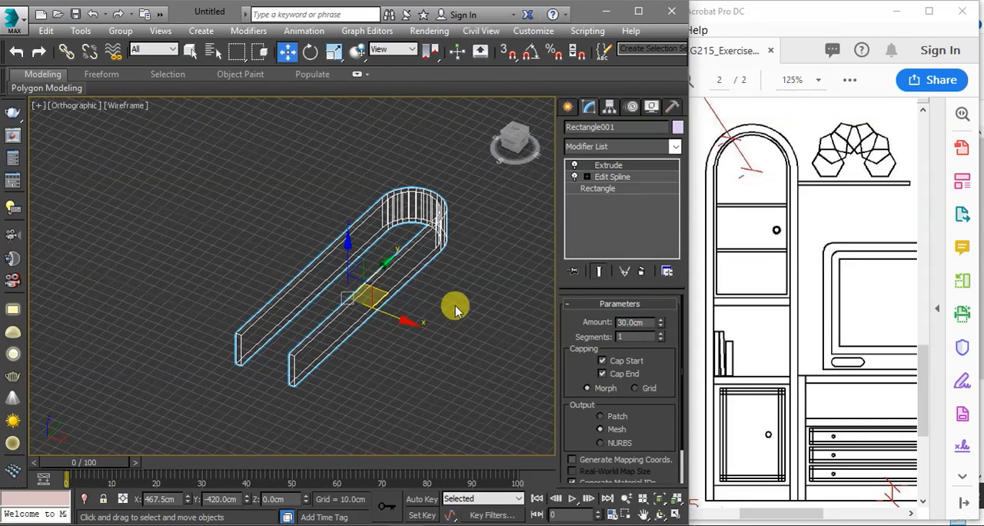
Inspect the extruded arched frame in shaded display and show its open lower end in the wireframe Top view
key("F3")
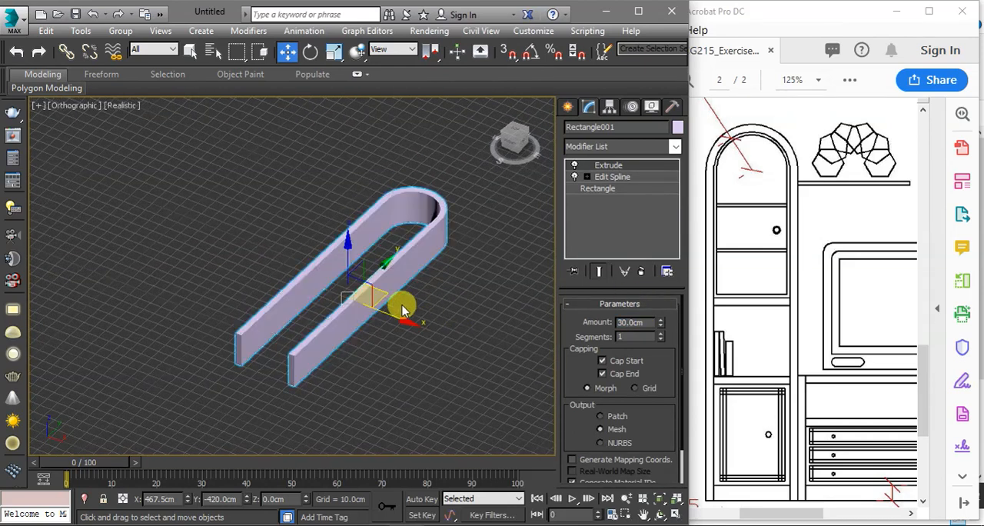
scroll(295, 346, "up", 4)
scroll(366, 336, "down", 3)
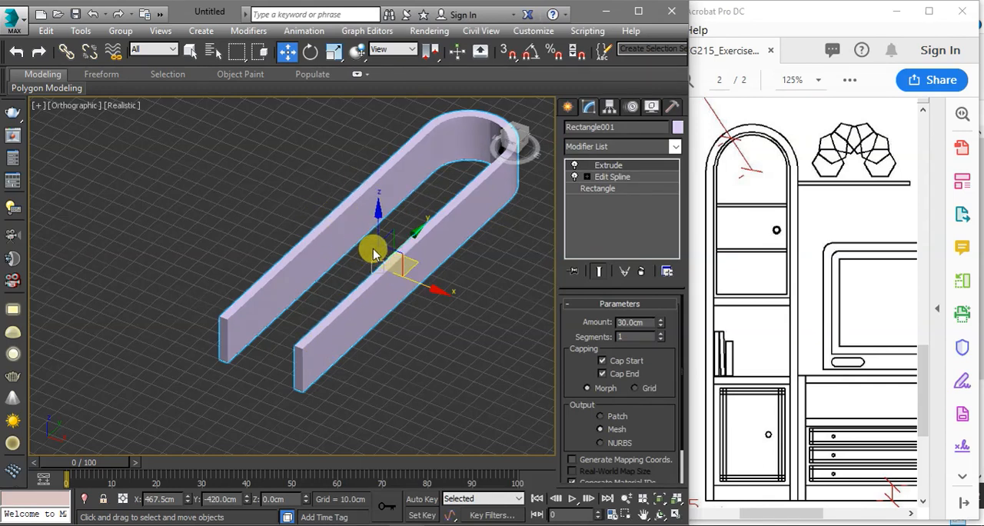
key("t")
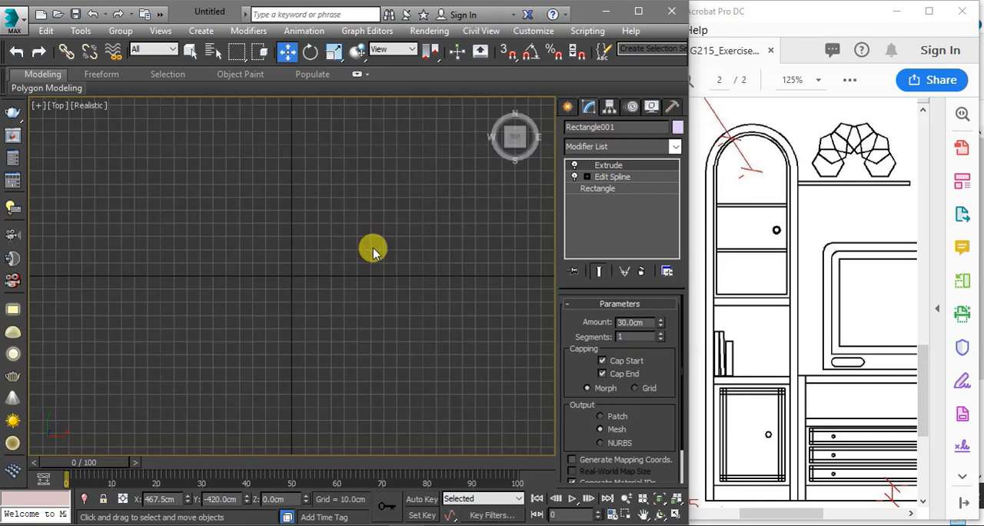
key("z")
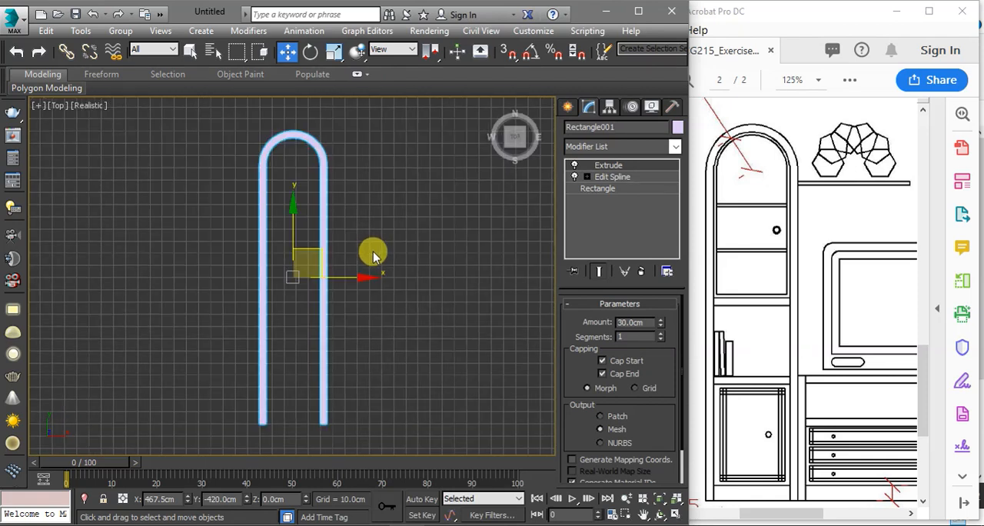
key("F3")
scroll(324, 360, "up", 2)
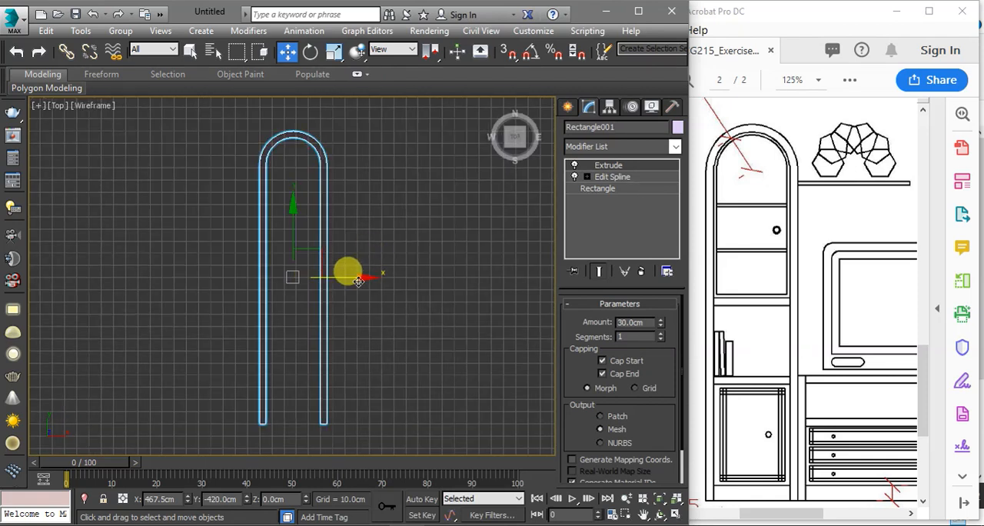
middle_click_drag(334, 322, 377, 282)
scroll(367, 357, "up", 2)
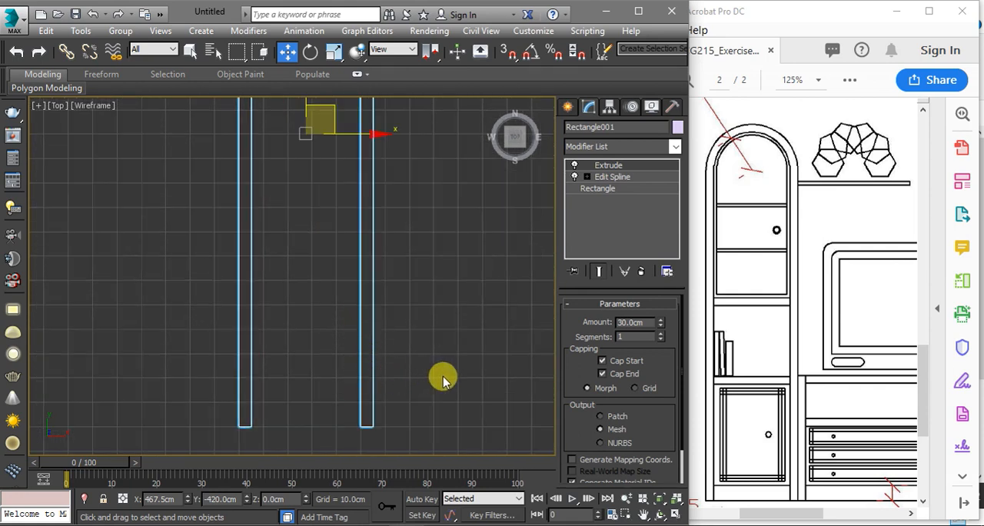
Switch to the ARCG215_Exercise2 PDF in Adobe Acrobat and examine the dimensions at the base of the wall unit
left_click(779, 487)
scroll(769, 484, "down", 2)
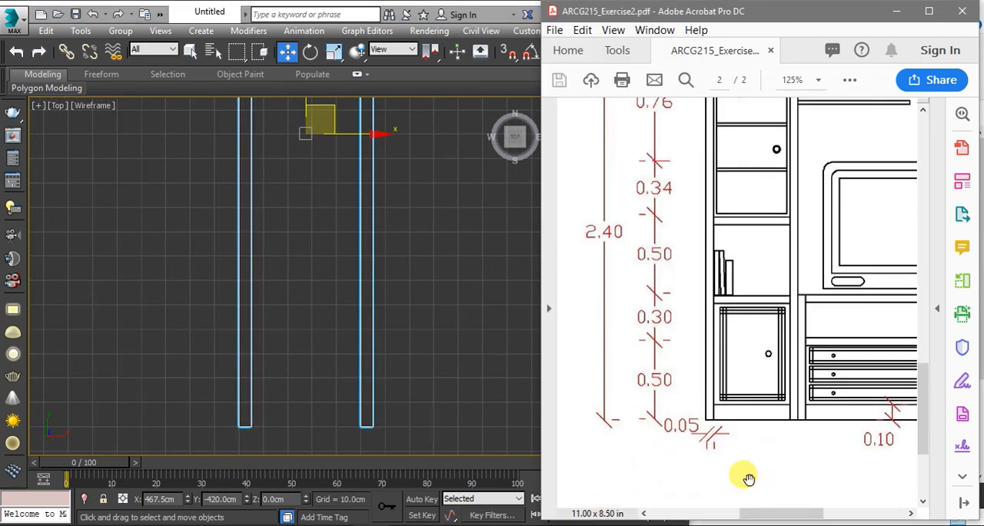
scroll(747, 478, "down", 2)
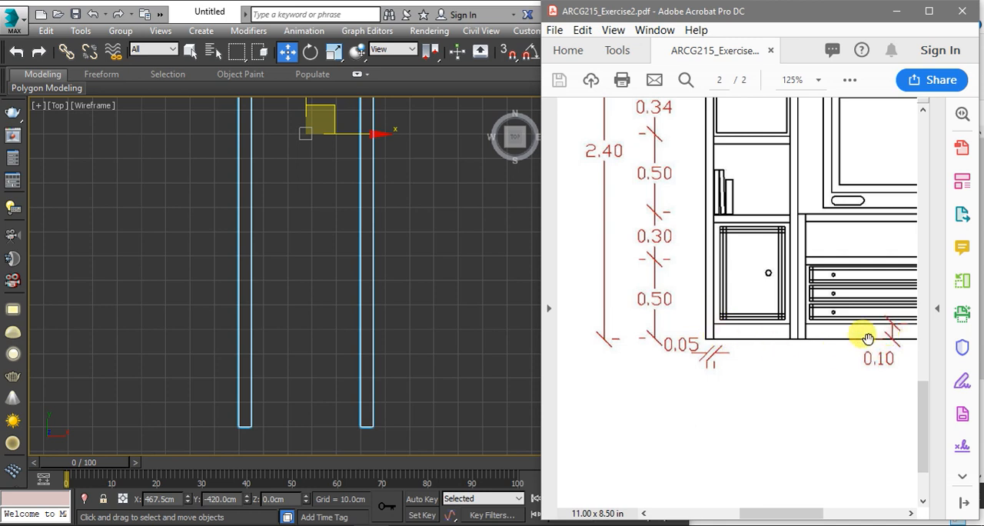
Return to 3ds Max and draw a 45 cm wide, 10 cm long rectangle between the frame's legs at their lower ends, using 3D snap
left_click(477, 349)
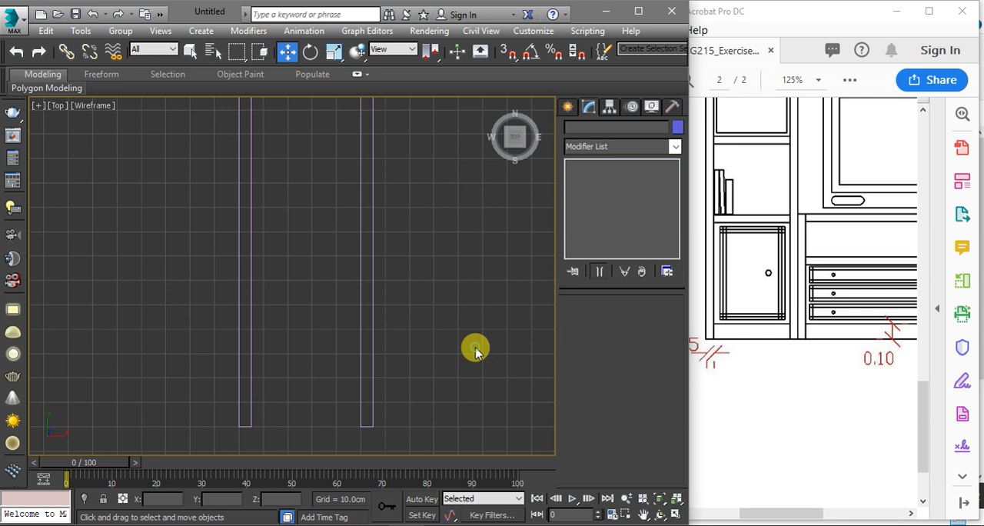
left_click(570, 106)
left_click(641, 212)
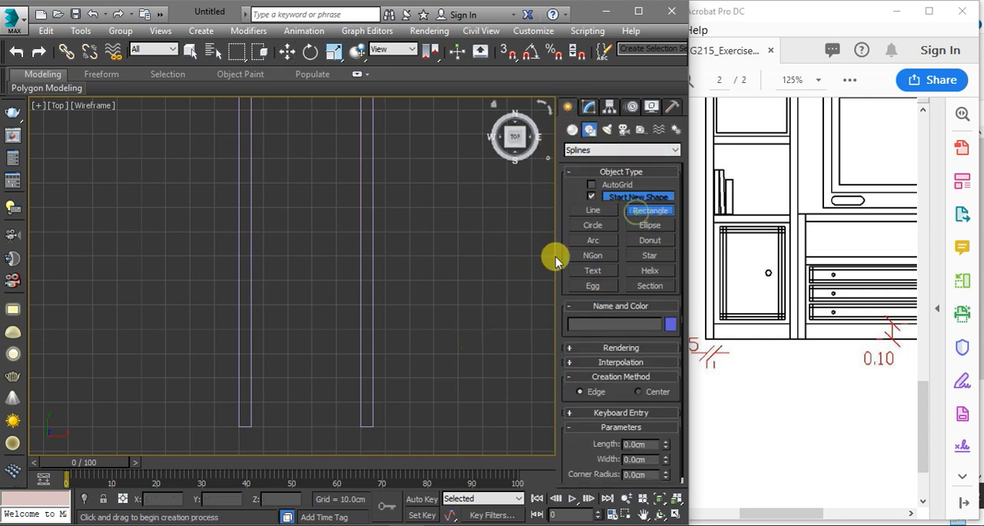
scroll(258, 422, "up", 2)
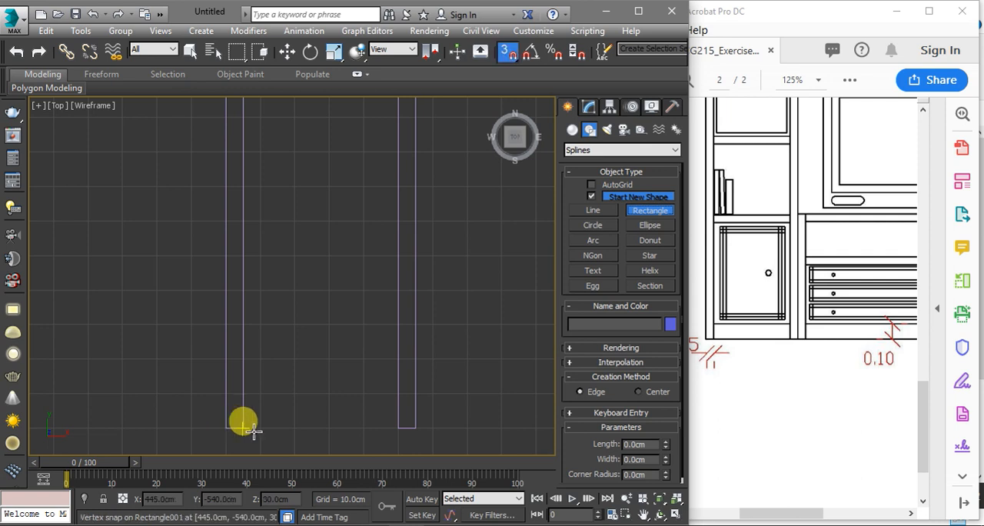
left_click_drag(248, 428, 392, 394)
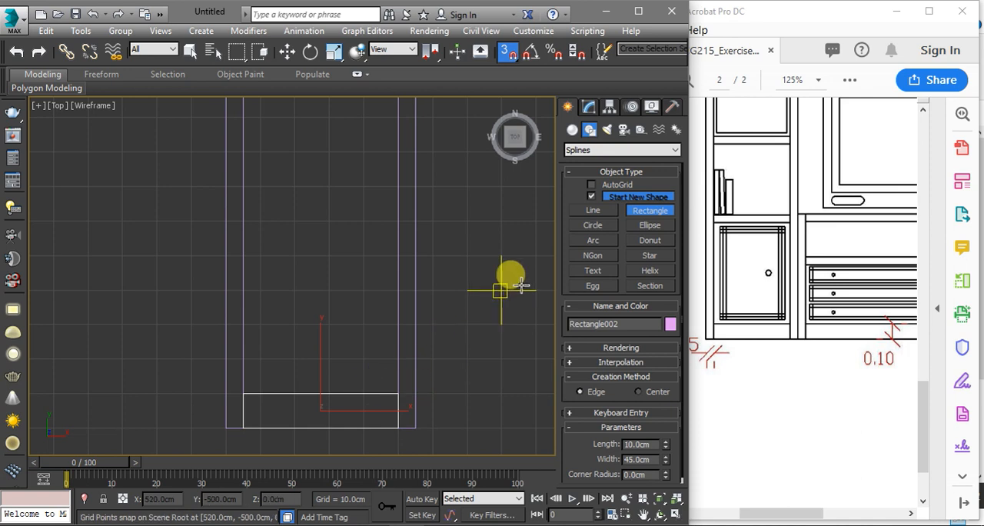
Apply an Extrude modifier of 30 cm to the base rectangle and check its position against the frame in an angled view
left_click(587, 107)
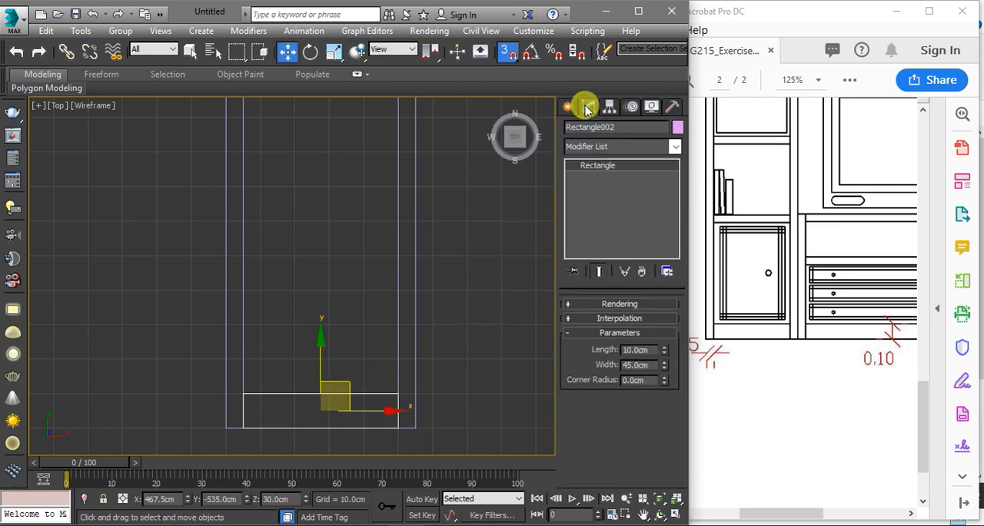
left_click(602, 149)
type("ex")
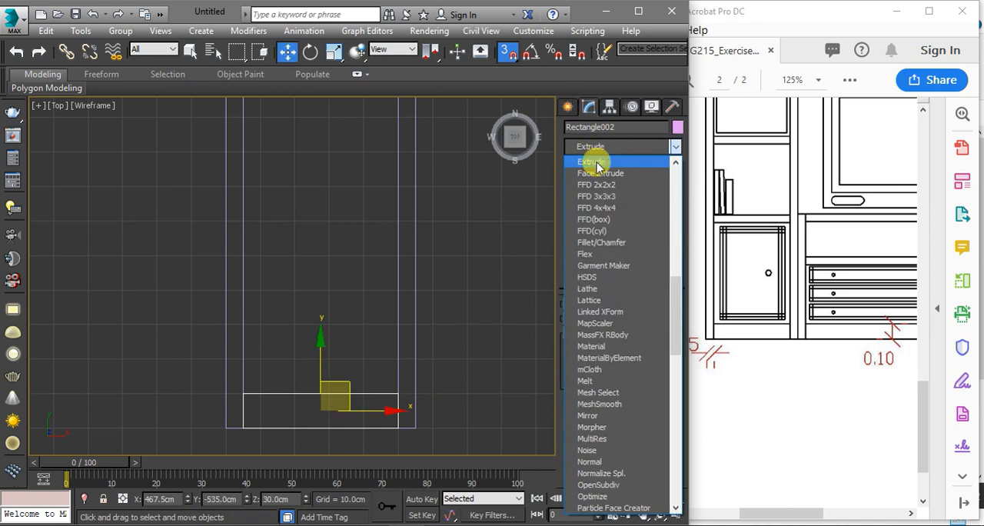
left_click(597, 162)
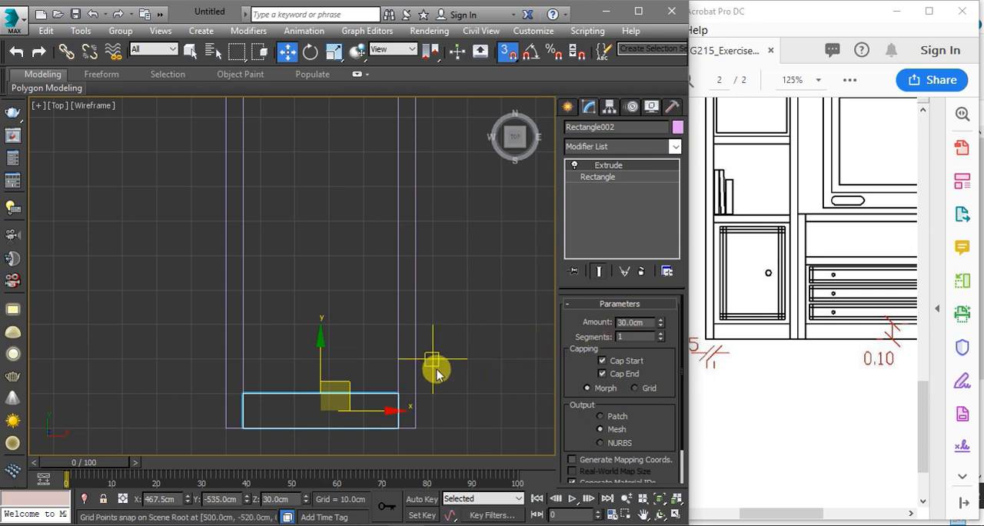
scroll(425, 363, "down", 2)
middle_click_drag(450, 390, 429, 339, "alt")
middle_click_drag(374, 371, 369, 315)
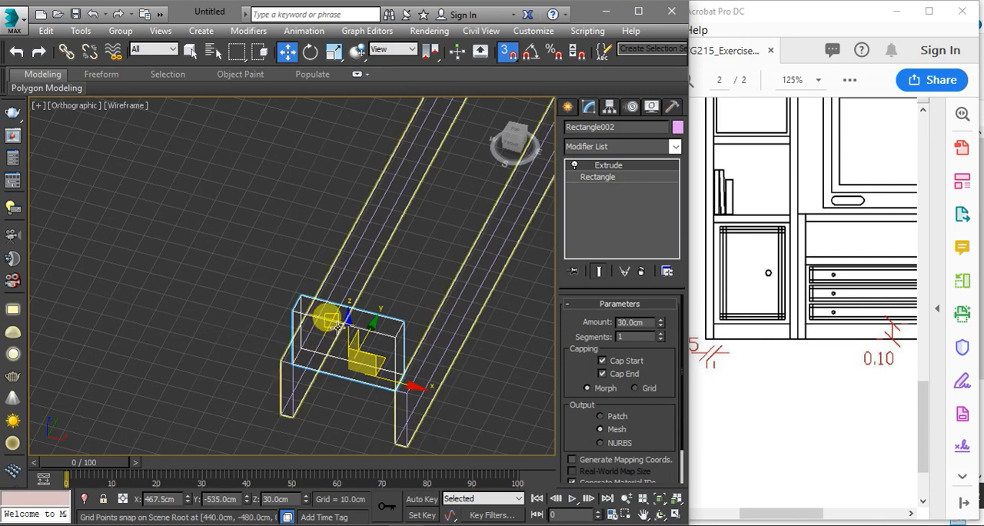
Change the snap mode from 3D to 2D and delete the extruded base block
left_click(505, 55)
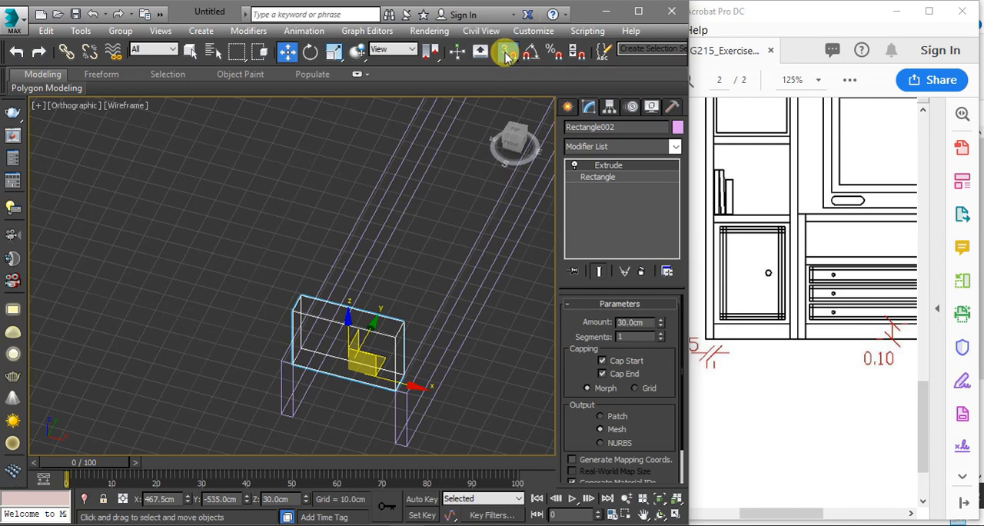
left_click_drag(507, 57, 507, 80)
key("Delete")
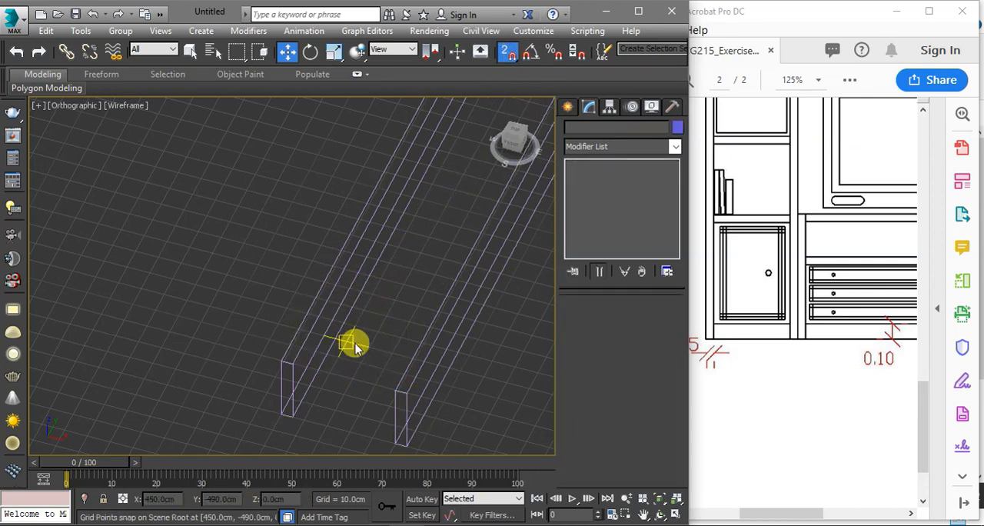
In the Top view, draw a 45 cm wide, 10 cm long rectangle snapped between the inner corners of the frame's legs at their lower ends
key("t")
scroll(354, 342, "down", 3)
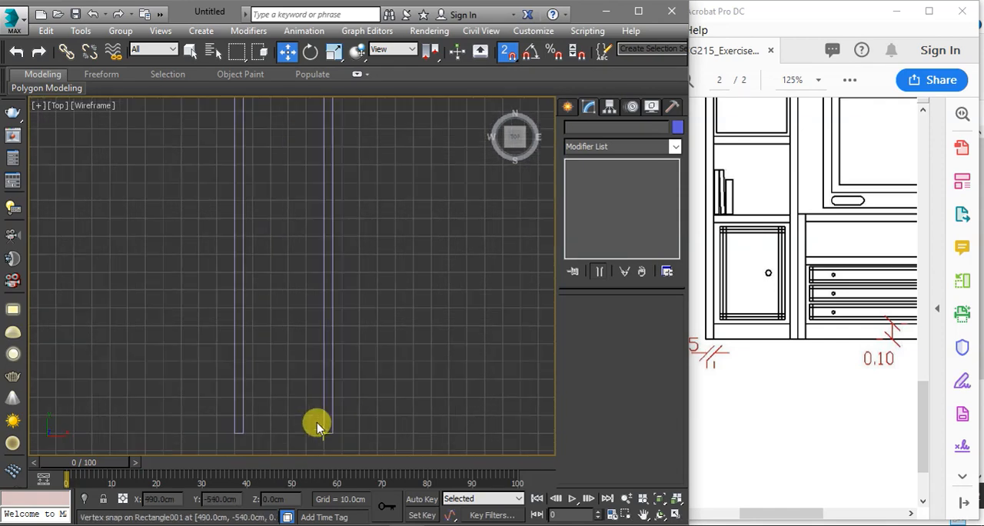
scroll(272, 417, "up", 6)
left_click(567, 107)
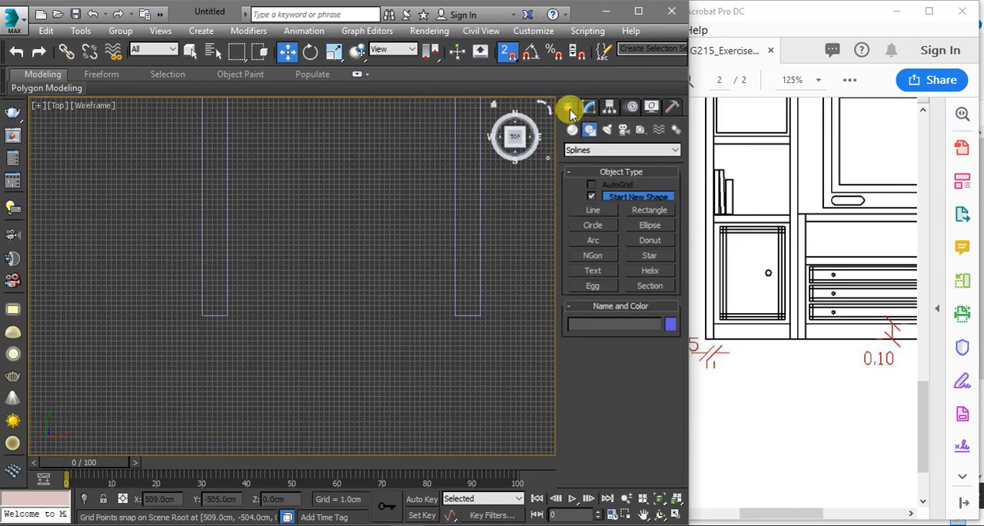
left_click(635, 212)
scroll(230, 307, "up", 2)
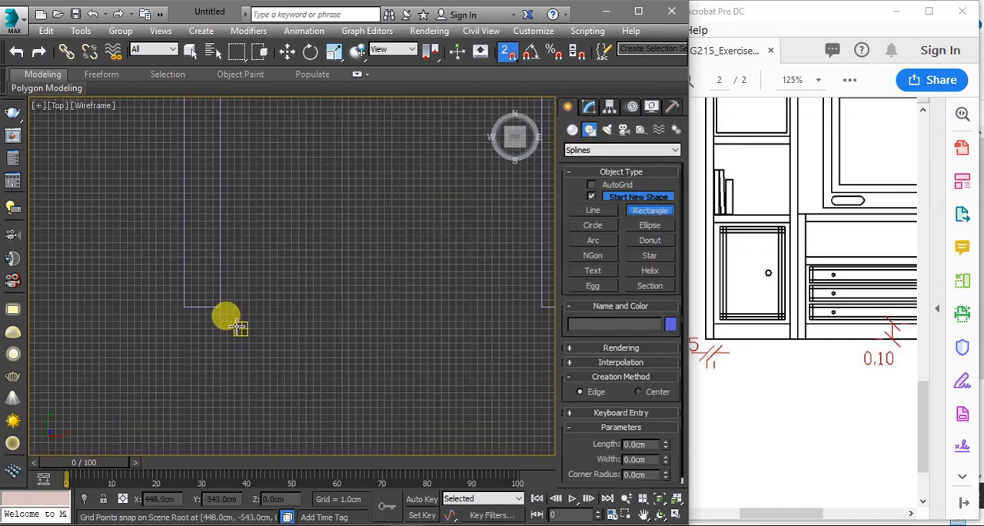
left_click_drag(223, 308, 454, 253)
scroll(245, 295, "down", 2)
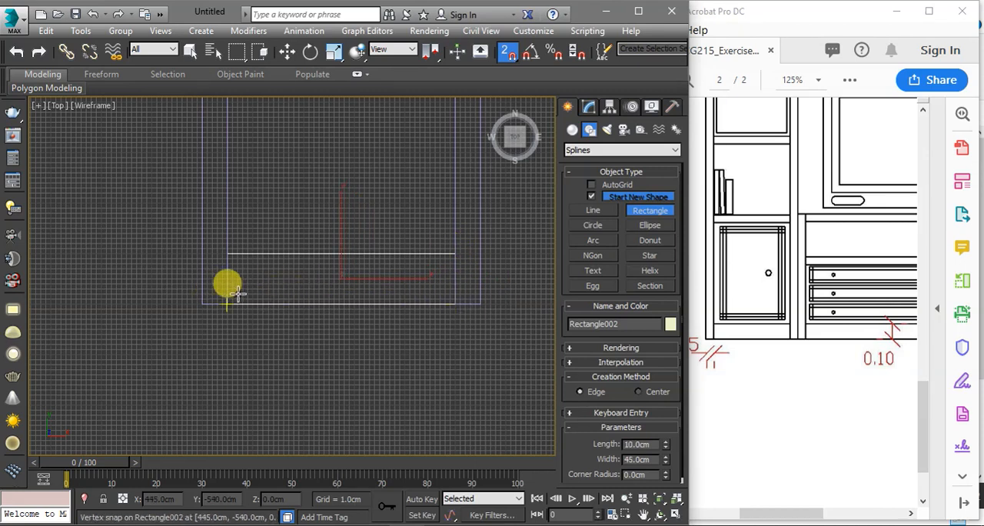
Apply an Extrude modifier with an amount of 30 cm to the new base rectangle
left_click(587, 106)
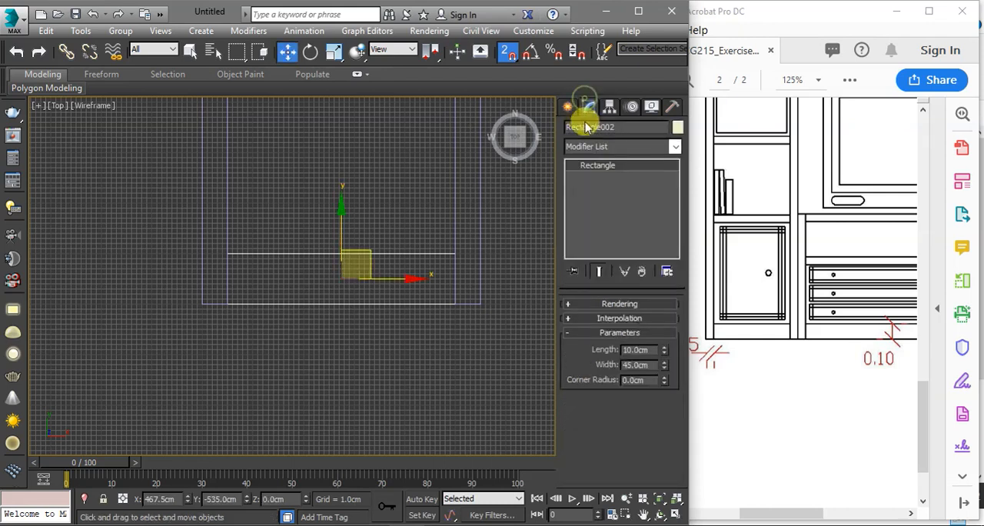
left_click(596, 147)
scroll(598, 146, "down", 1)
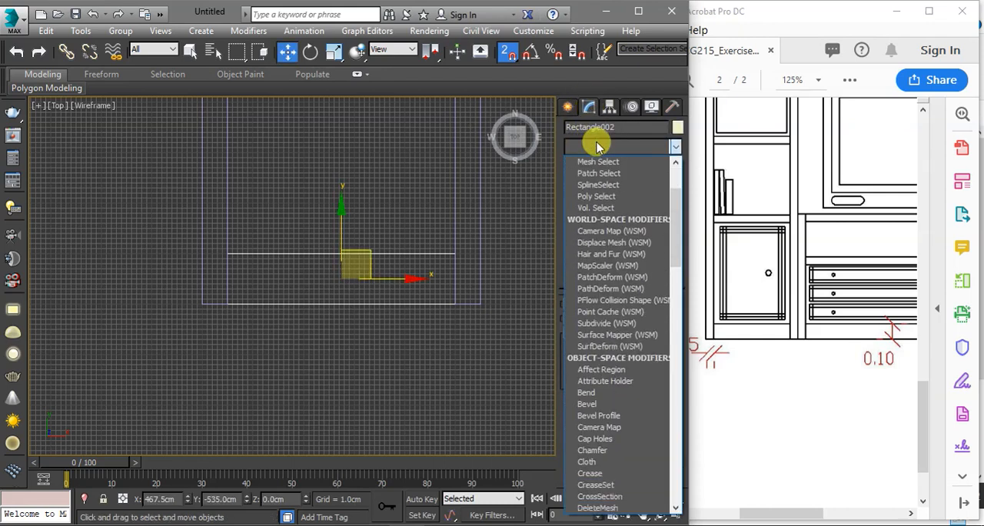
type("ex")
left_click(590, 163)
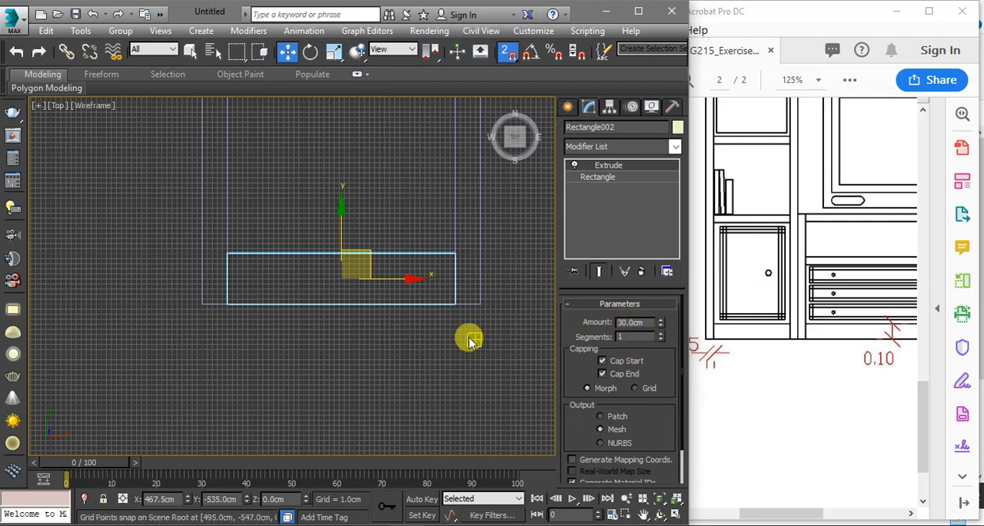
Switch to the exercise PDF in Adobe Acrobat and examine the tall cabinet's vertical shelf dimensions
scroll(758, 257, "up", 5)
scroll(761, 258, "down", 2)
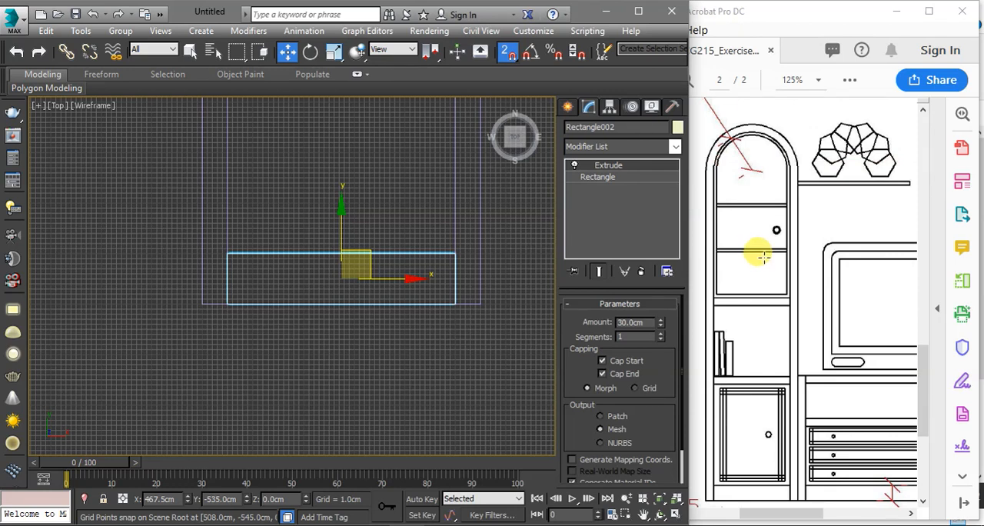
left_click(768, 518)
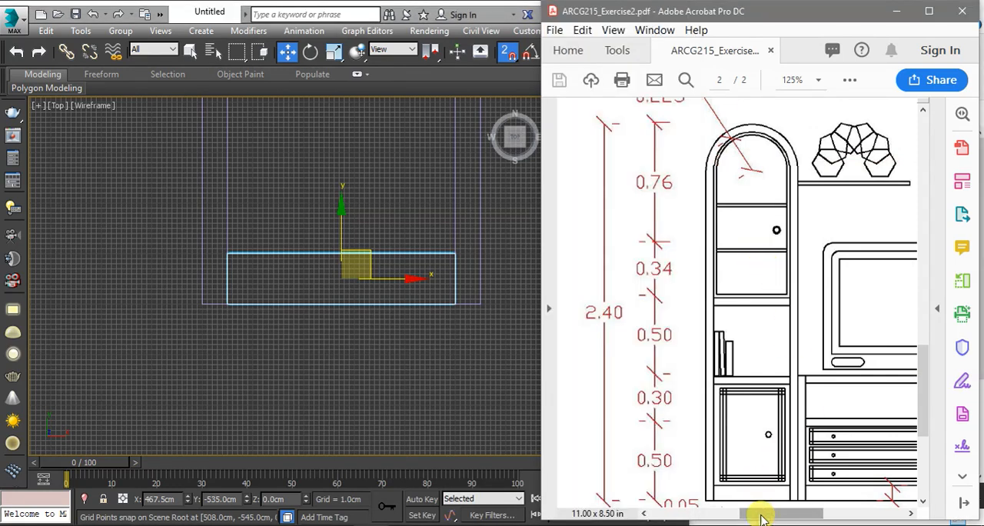
left_click_drag(761, 519, 746, 512)
scroll(748, 323, "down", 2)
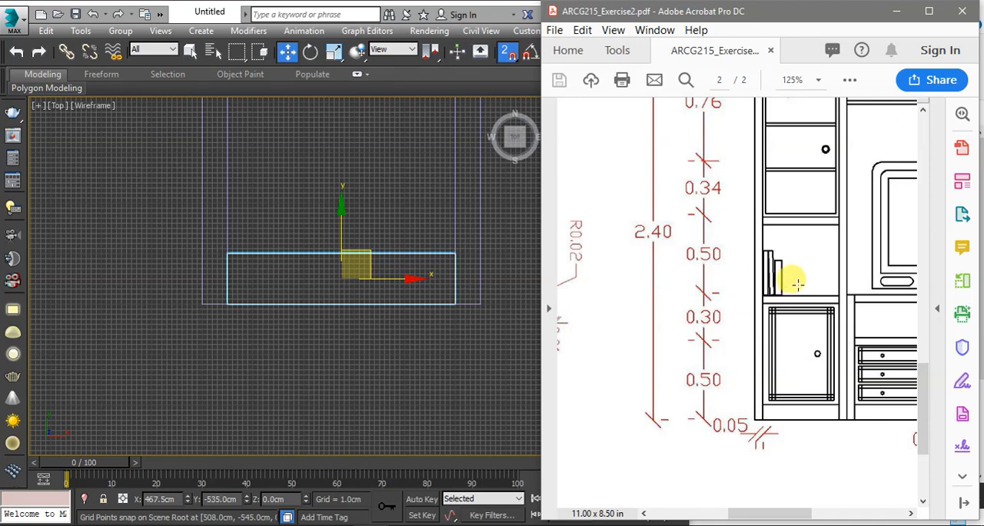
In the Top view, draw a horizontal 45 cm line snapped between the frame legs' inner edges, 80 cm above their lower ends
middle_click_drag(453, 247, 427, 308)
scroll(427, 307, "down", 2)
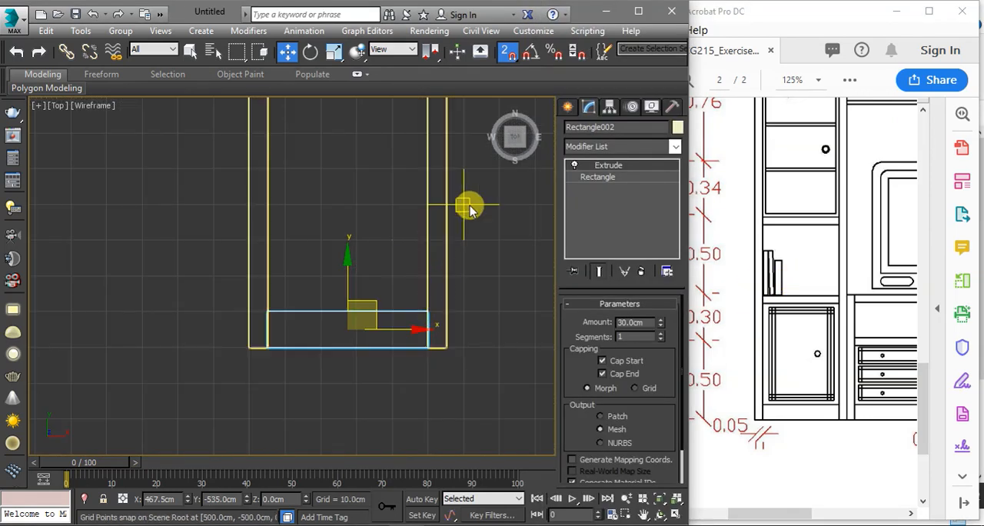
left_click(566, 107)
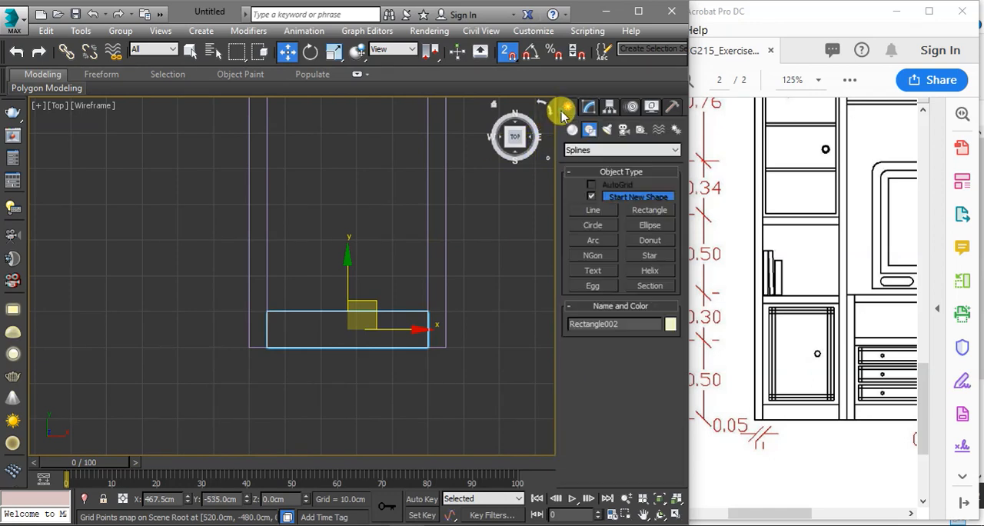
left_click(598, 209)
scroll(369, 330, "down", 2)
left_click(284, 340)
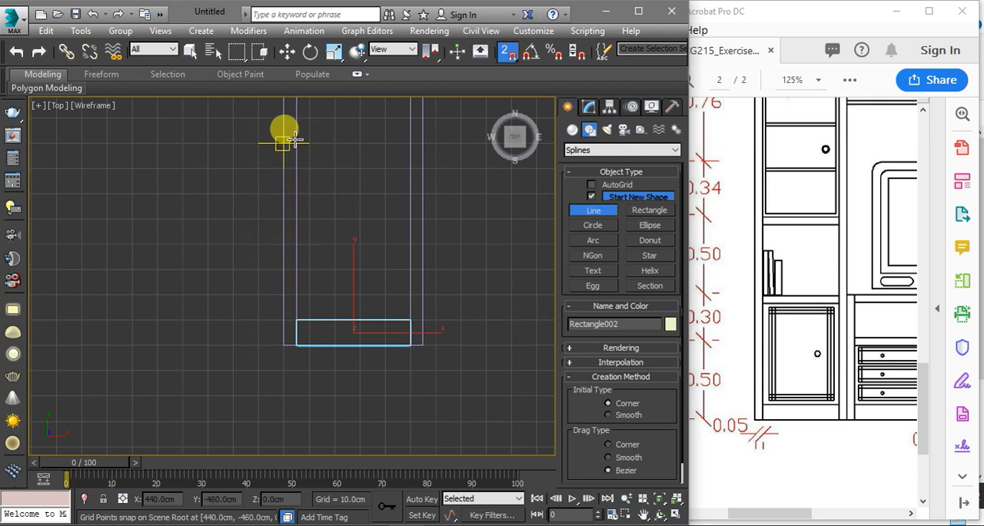
scroll(286, 132, "up", 3)
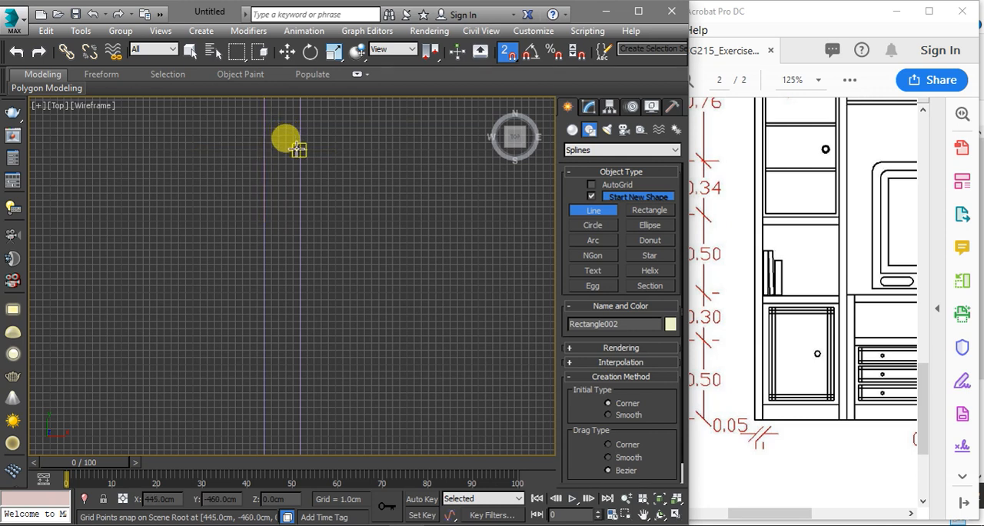
left_click(297, 149)
scroll(250, 178, "down", 3)
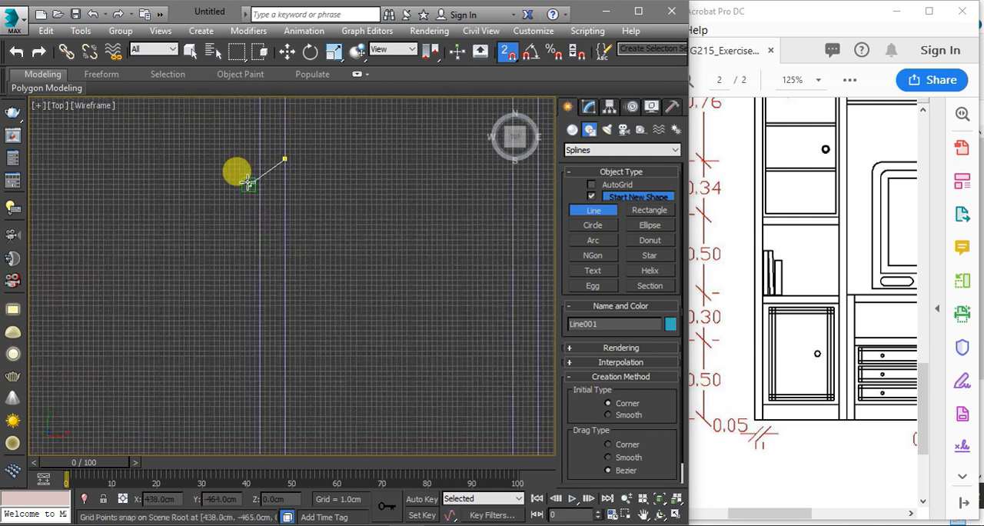
scroll(369, 170, "up", 2)
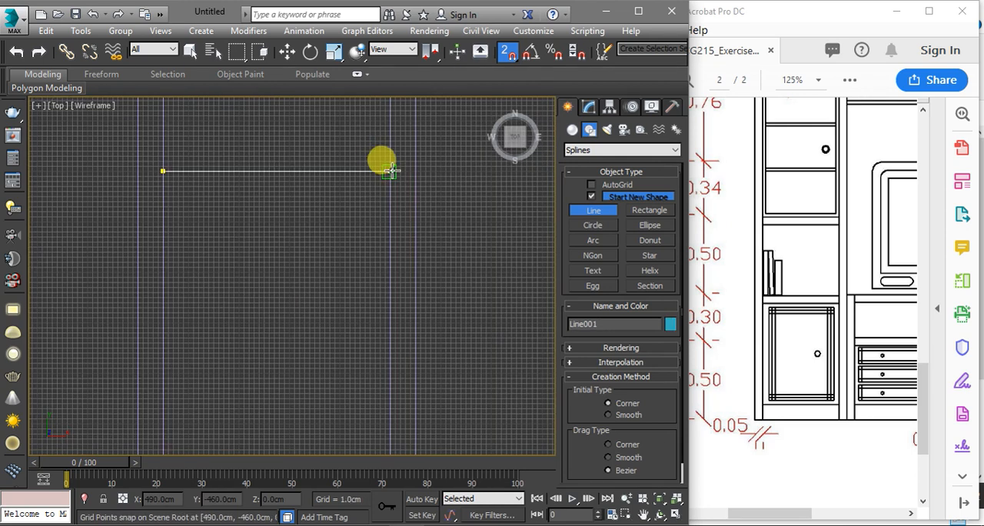
scroll(390, 171, "down", 2)
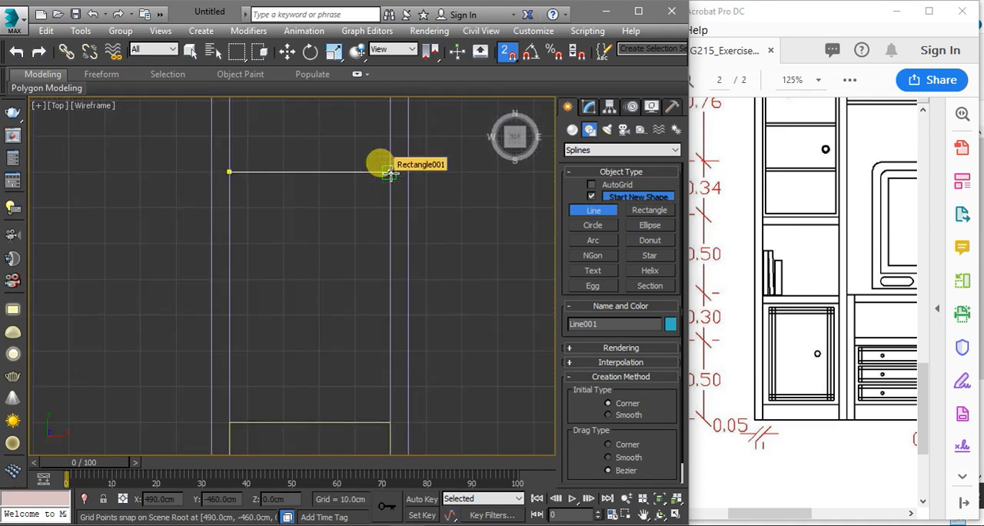
left_click(390, 172)
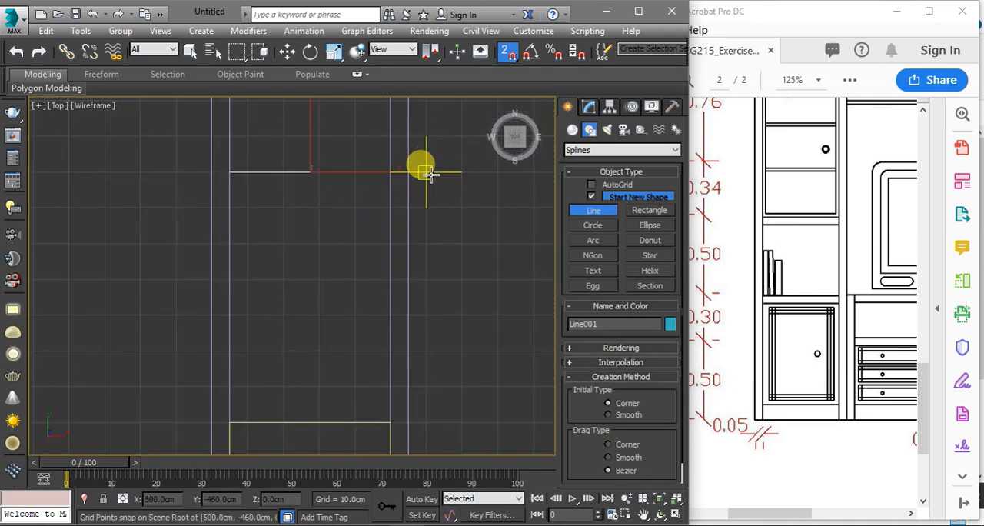
right_click(400, 163)
right_click(418, 166)
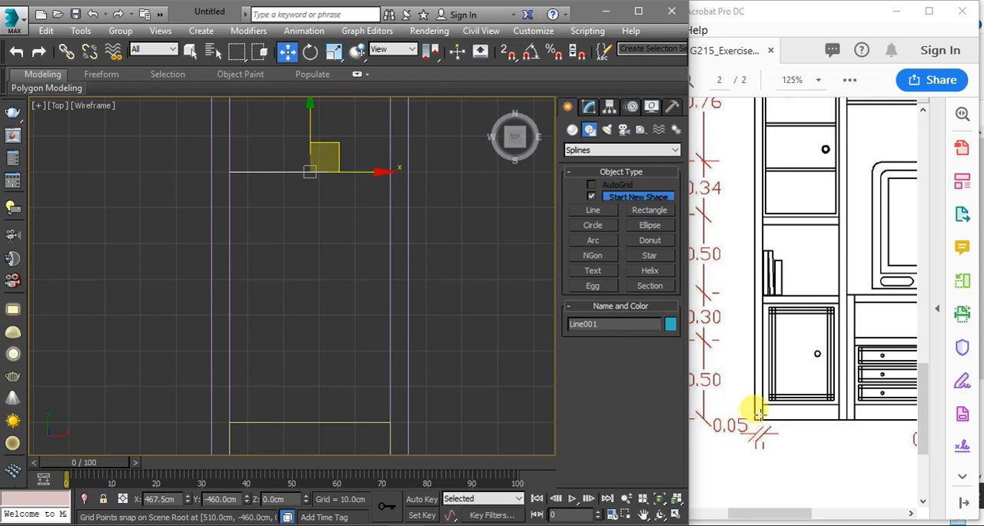
Select the shelf line at spline level and try to outline it upward
left_click(589, 106)
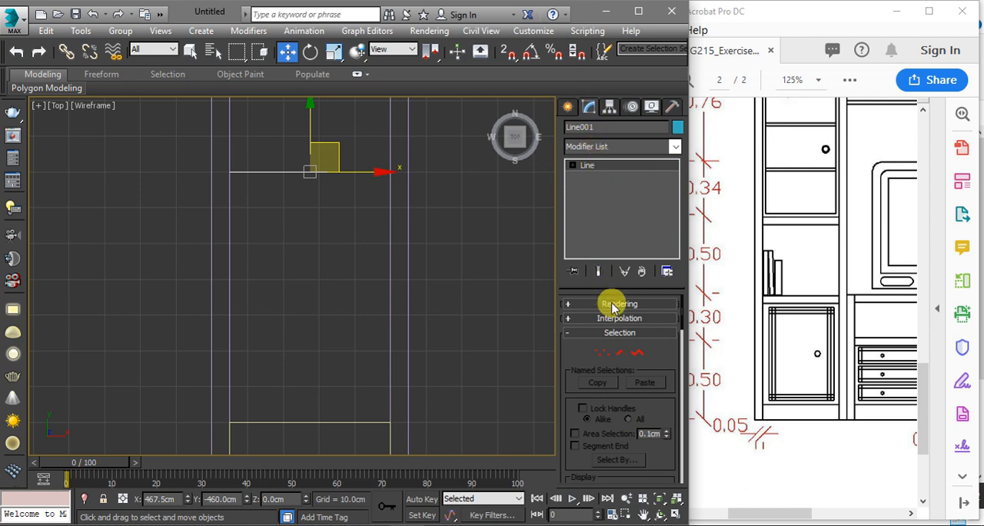
left_click(639, 354)
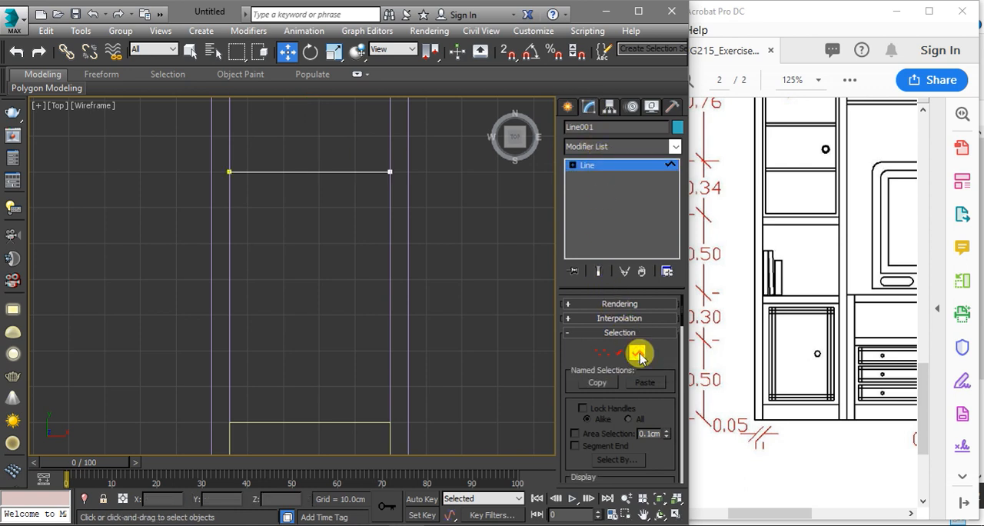
left_click(352, 172)
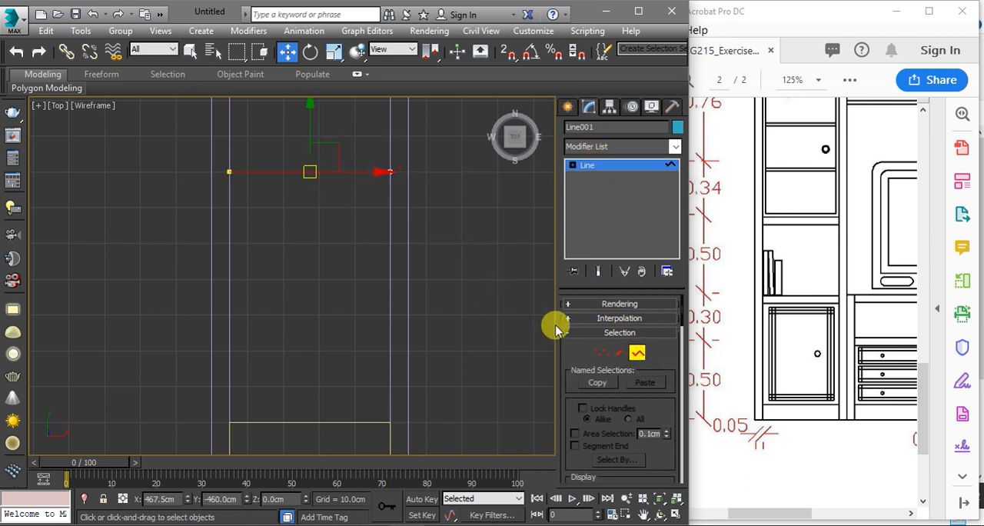
scroll(589, 398, "down", 10)
scroll(597, 355, "down", 2)
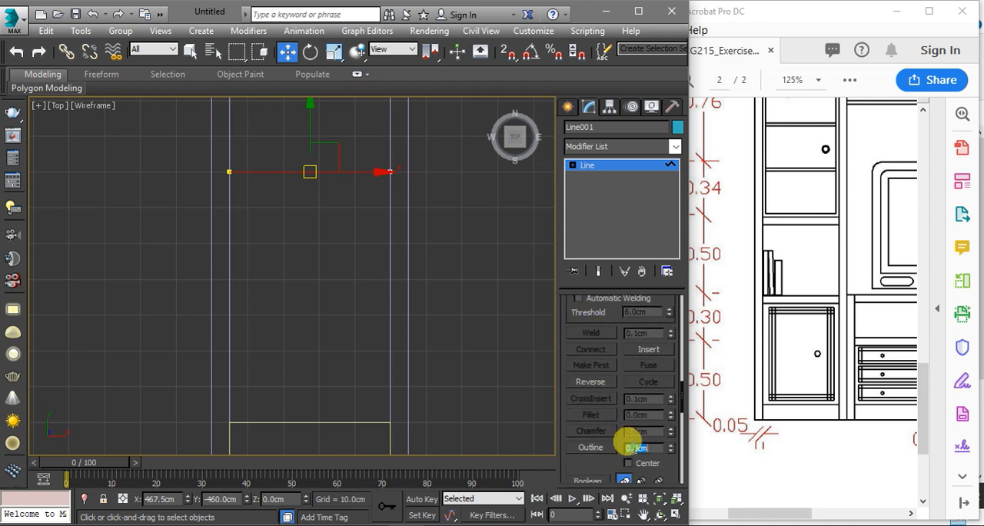
key("Return")
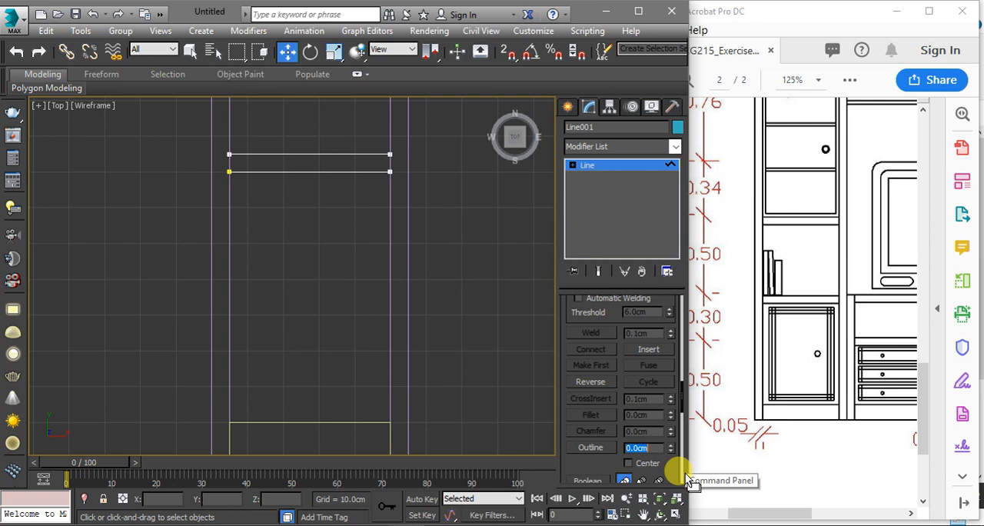
middle_click_drag(432, 233, 426, 230)
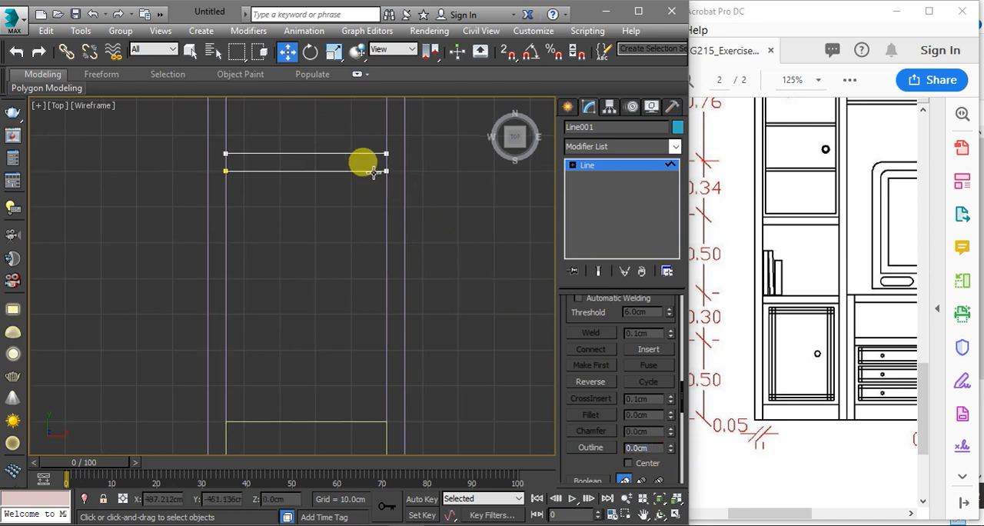
Undo the upward outline and outline the shelf line's spline by -5 cm instead
left_click_drag(363, 156, 365, 172)
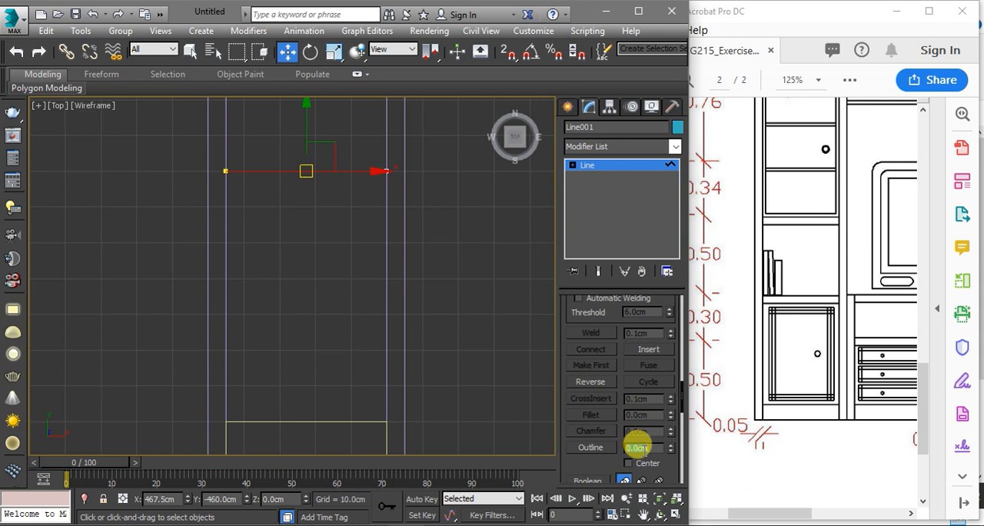
type("-5")
key("Return")
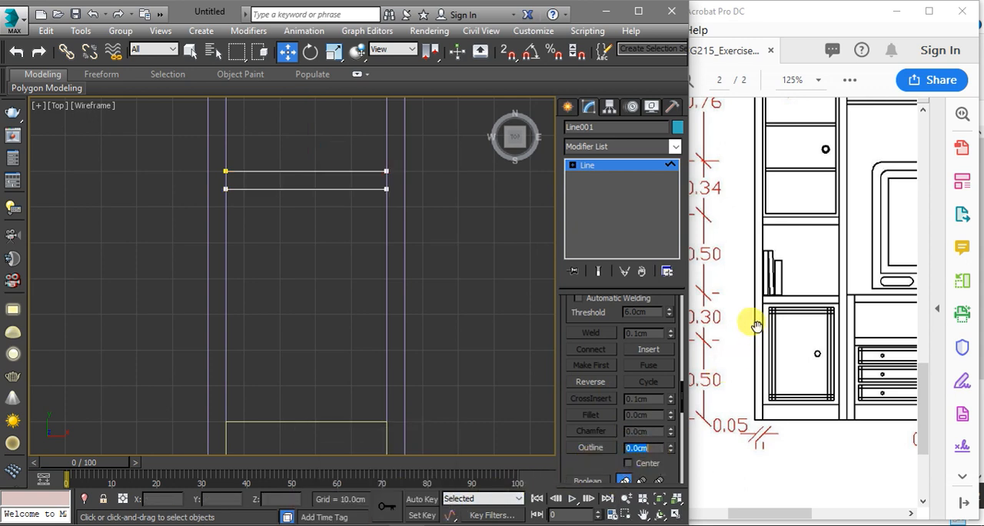
Leave spline editing and apply an Extrude modifier with an amount of 30 cm to the shelf outline
left_click(618, 168)
left_click(616, 146)
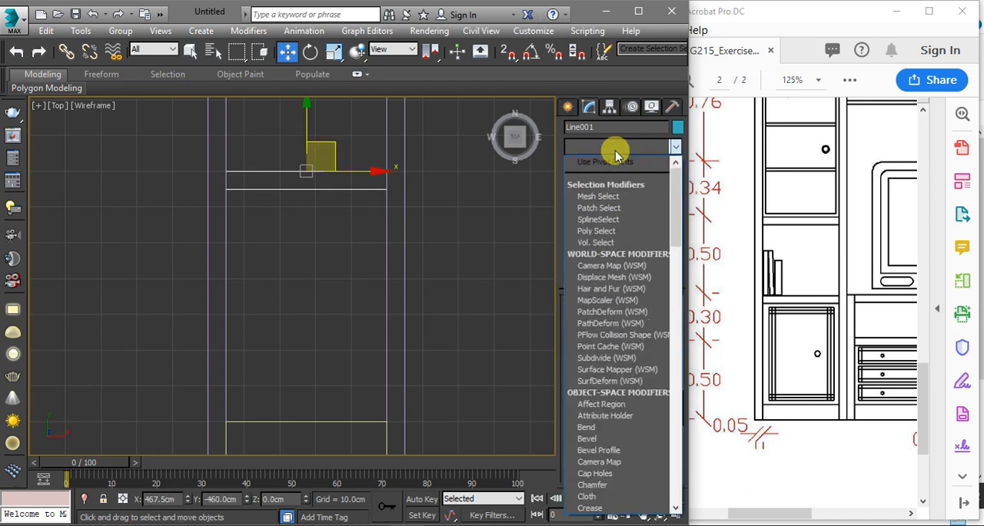
type("ex")
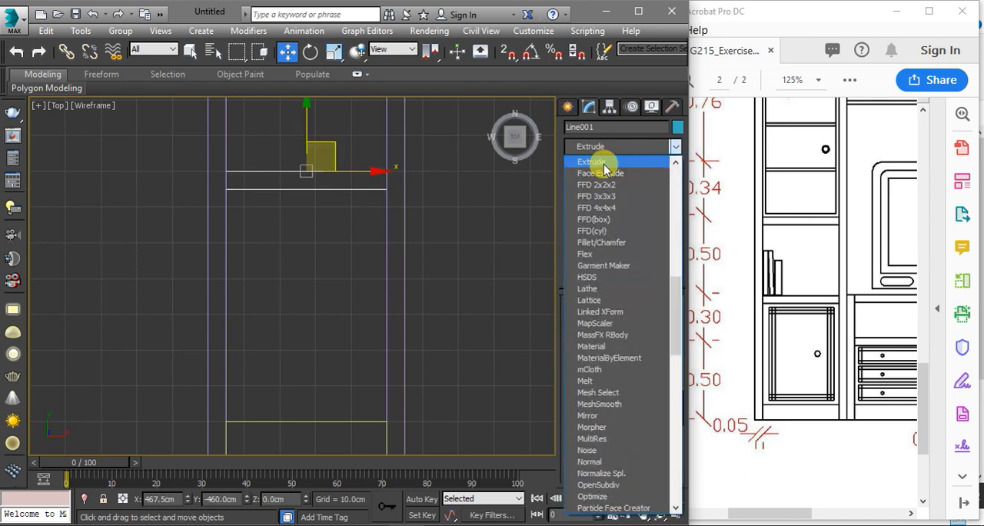
left_click(603, 164)
scroll(388, 253, "down", 3)
middle_click_drag(350, 220, 356, 310)
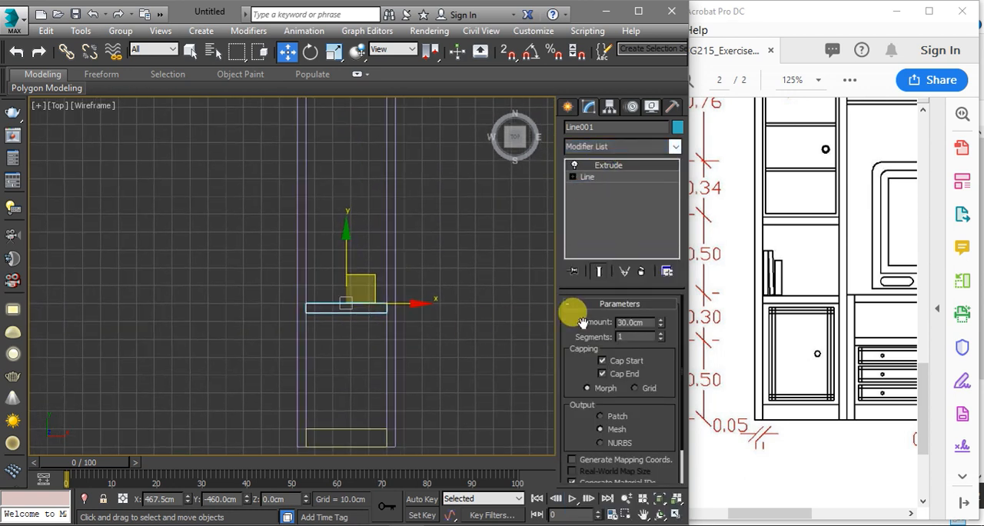
Check the shelf spacing in the exercise PDF and place an independent copy of the shelf 50 cm higher using 2D snapping
left_click(757, 290)
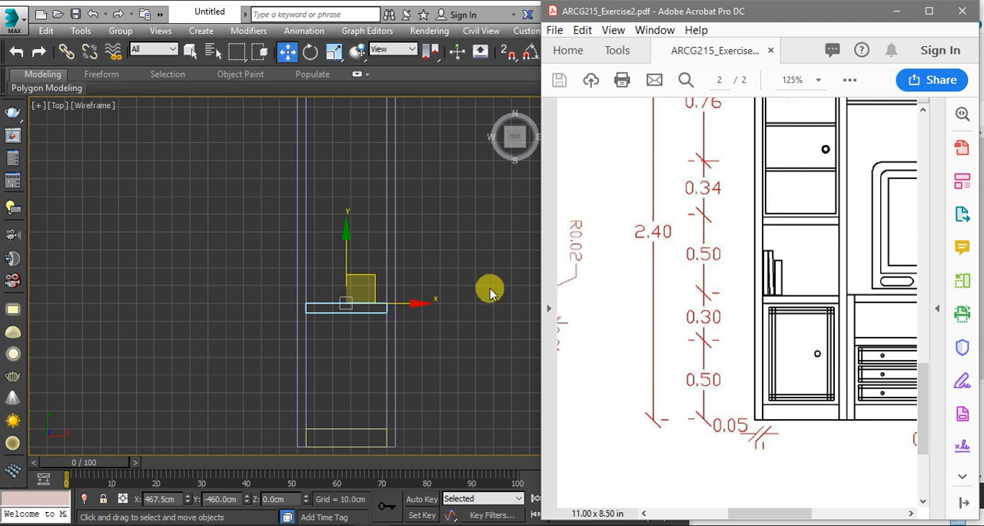
left_click(360, 294)
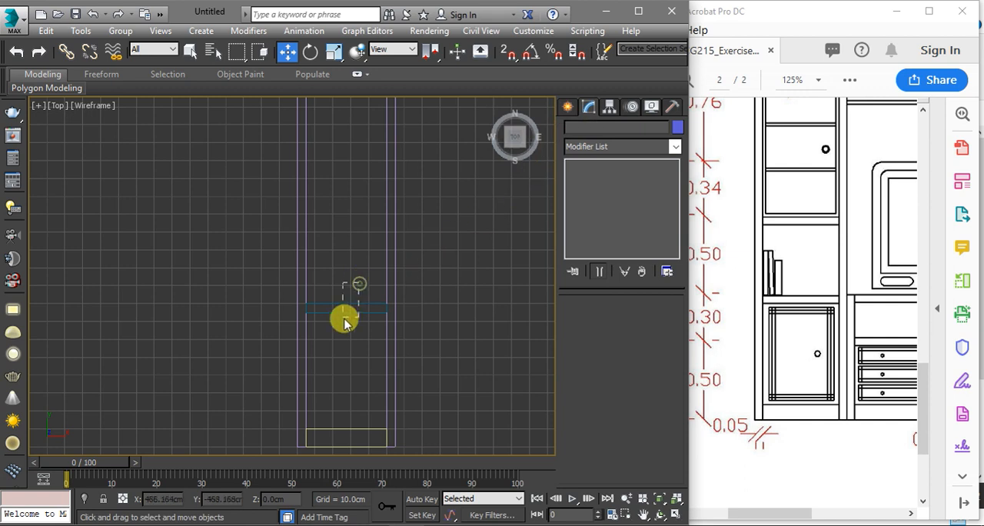
left_click(318, 310)
scroll(318, 307, "up", 2)
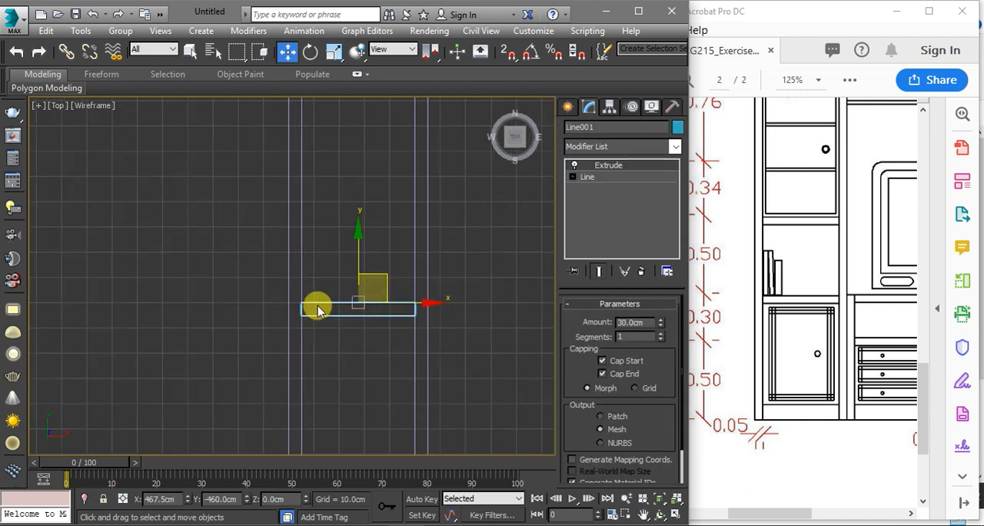
scroll(317, 307, "up", 1)
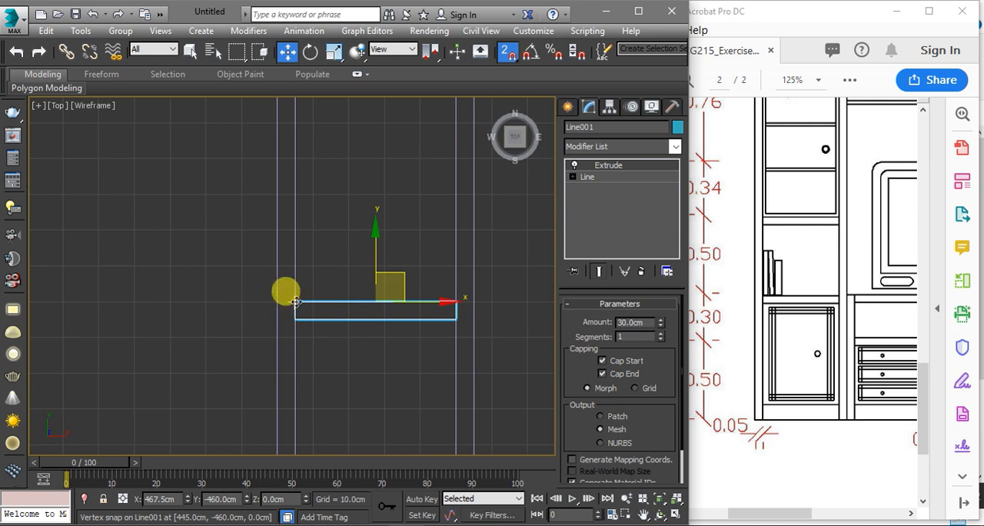
mouse_move(296, 302)
left_mouse_down()
mouse_move(308, 277)
mouse_move(294, 121)
mouse_move(297, 154)
mouse_move(298, 144)
left_mouse_up()
scroll(295, 121, "up", 3)
scroll(294, 122, "up", 1)
scroll(298, 154, "down", 3)
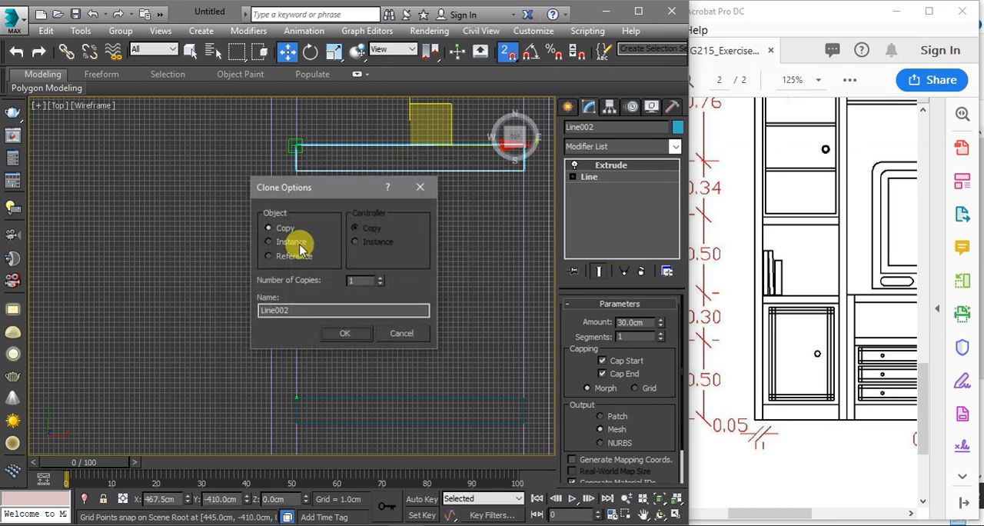
left_click(341, 333)
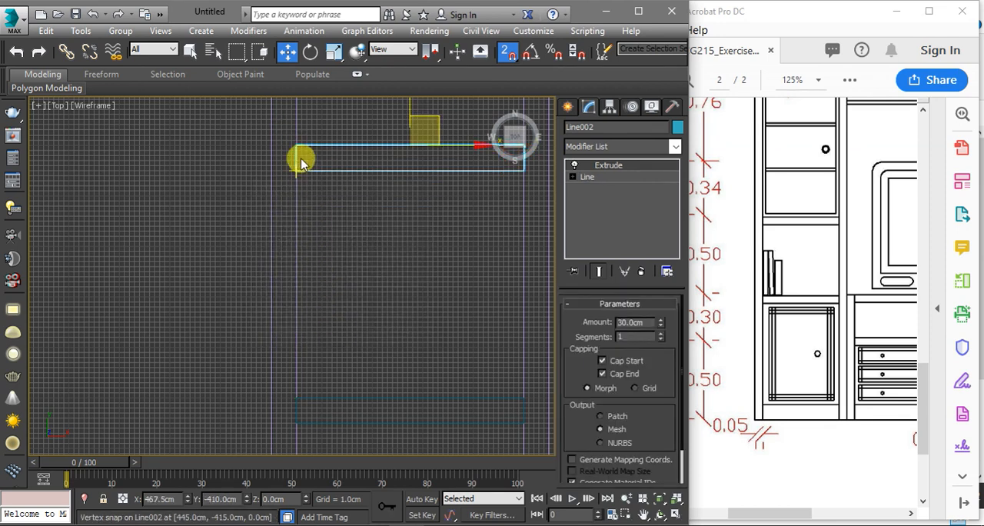
Check the tall cabinet's upper dimensions in the exercise PDF and clone the arched frame in place as an independent copy
scroll(301, 154, "down", 1)
scroll(317, 268, "down", 3)
middle_click_drag(345, 264, 330, 346)
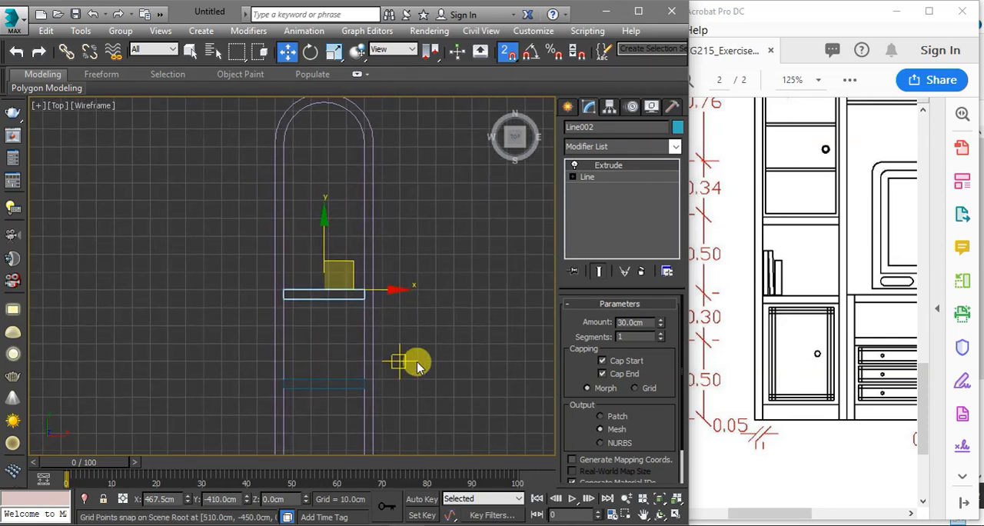
left_click(794, 266)
scroll(790, 246, "up", 2)
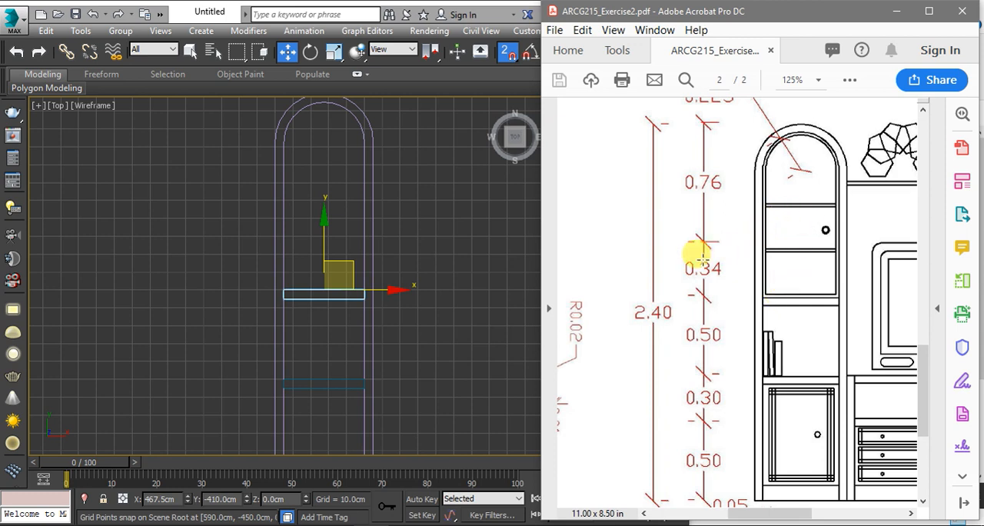
left_click(465, 258)
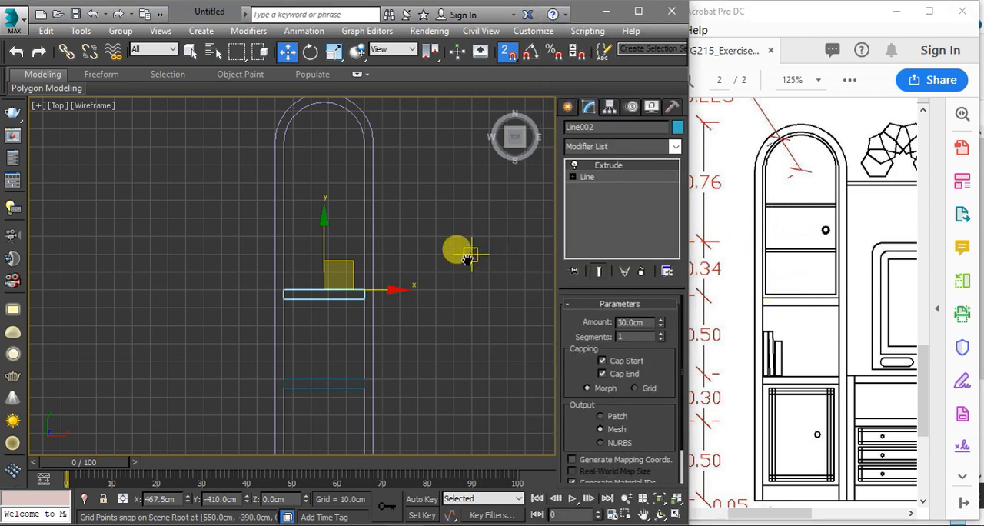
left_click(370, 154)
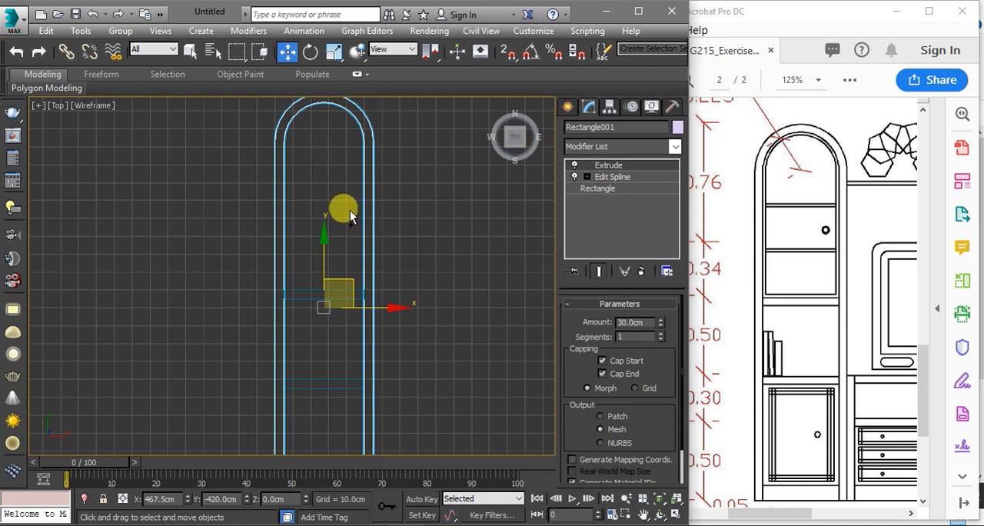
key("ctrl+v")
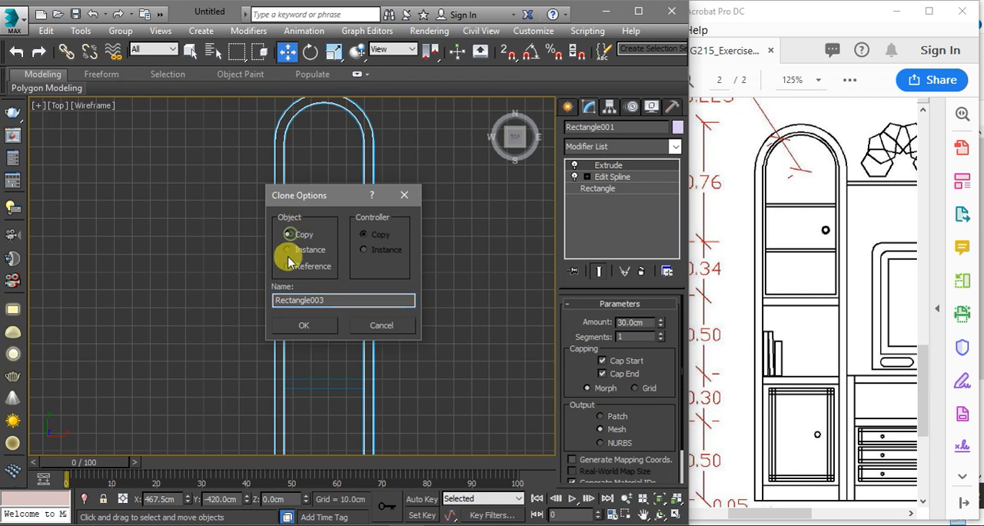
left_click(313, 323)
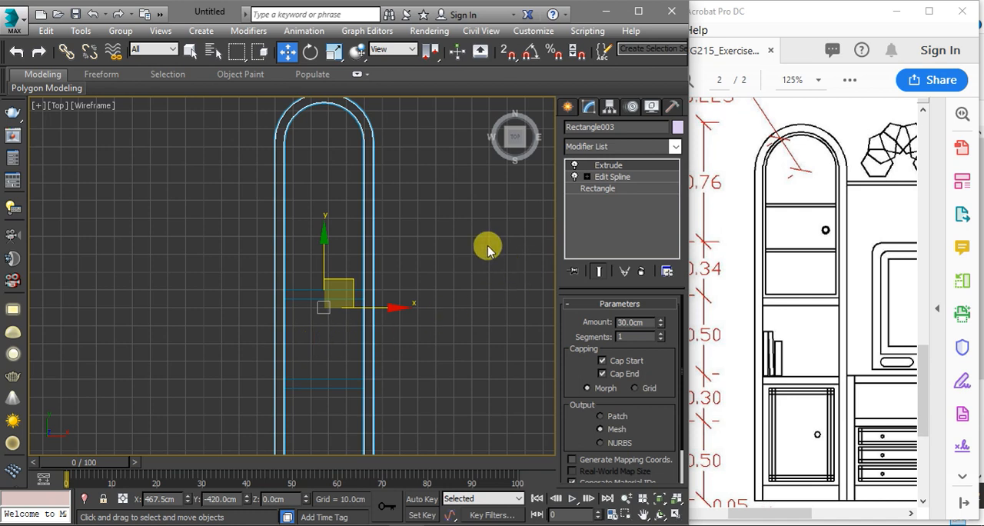
Enter the cloned arch frame's Edit Spline modifier and delete the outer outline, keeping only the inner arch
left_click(621, 178)
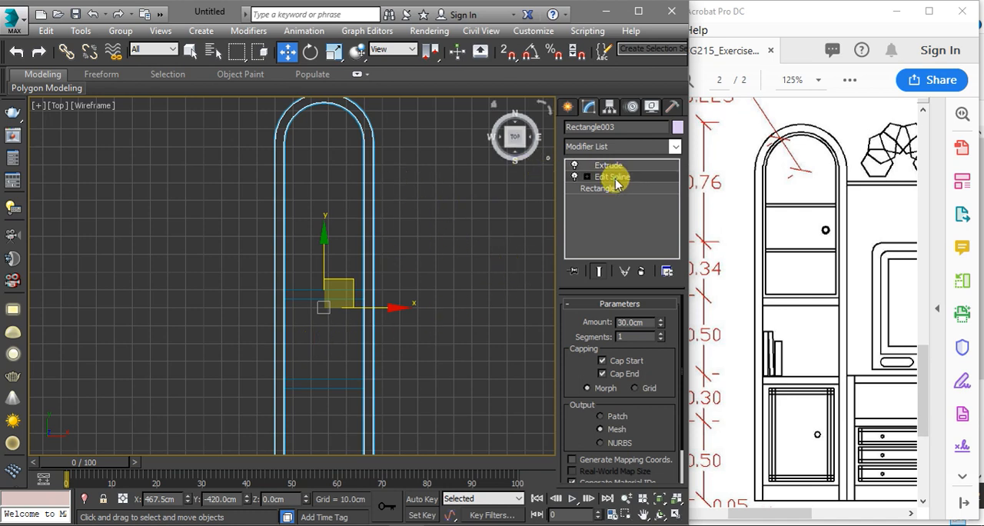
scroll(473, 257, "down", 3)
scroll(473, 258, "down", 1)
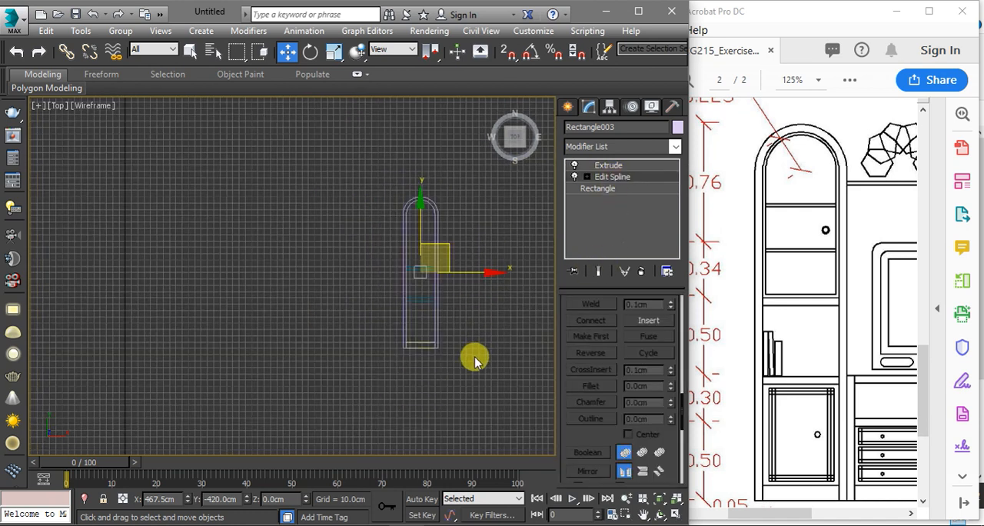
scroll(472, 338, "up", 4)
key("1")
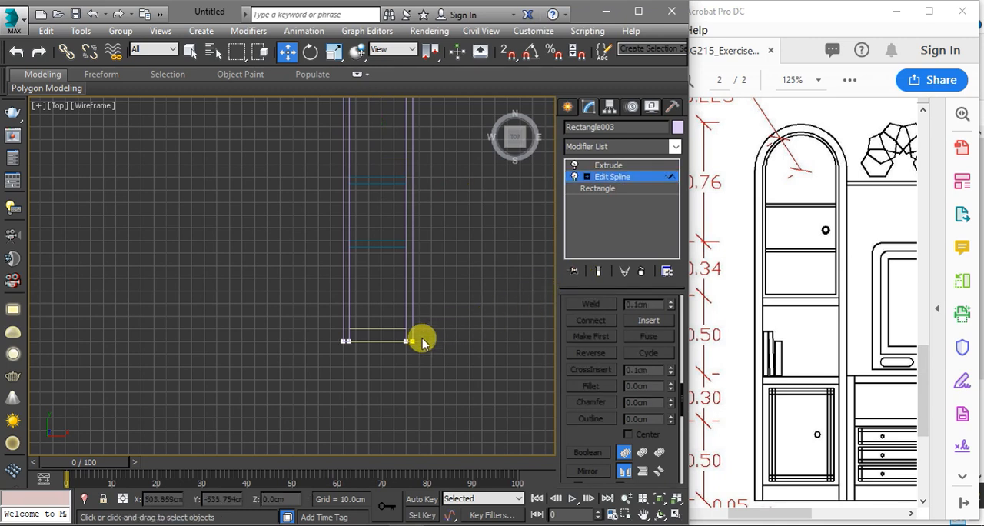
scroll(415, 338, "up", 4)
left_click_drag(403, 339, 150, 339)
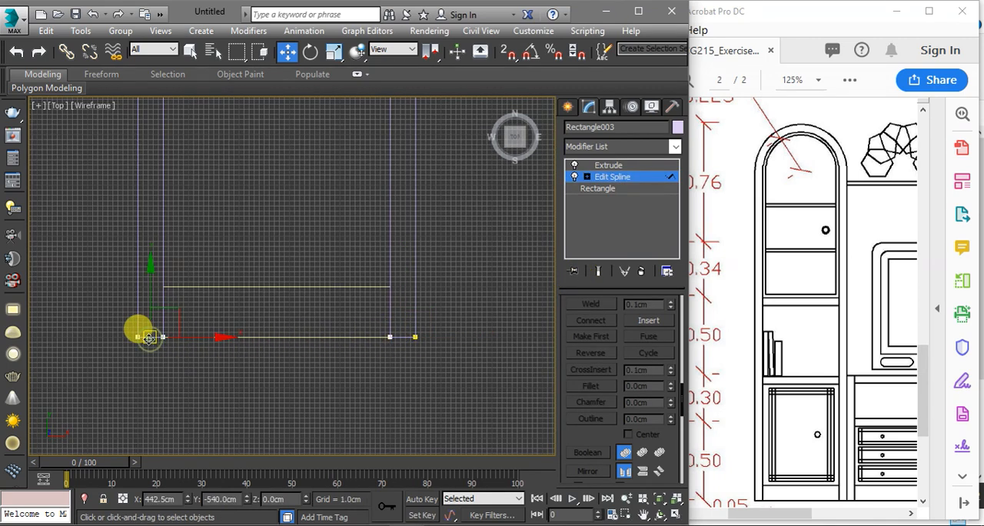
key("Delete")
key("3")
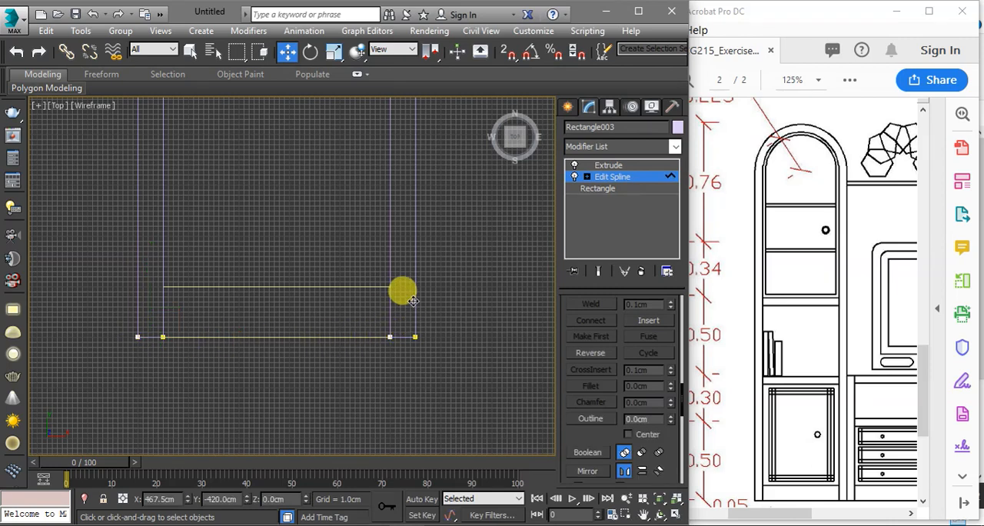
scroll(413, 305, "down", 8)
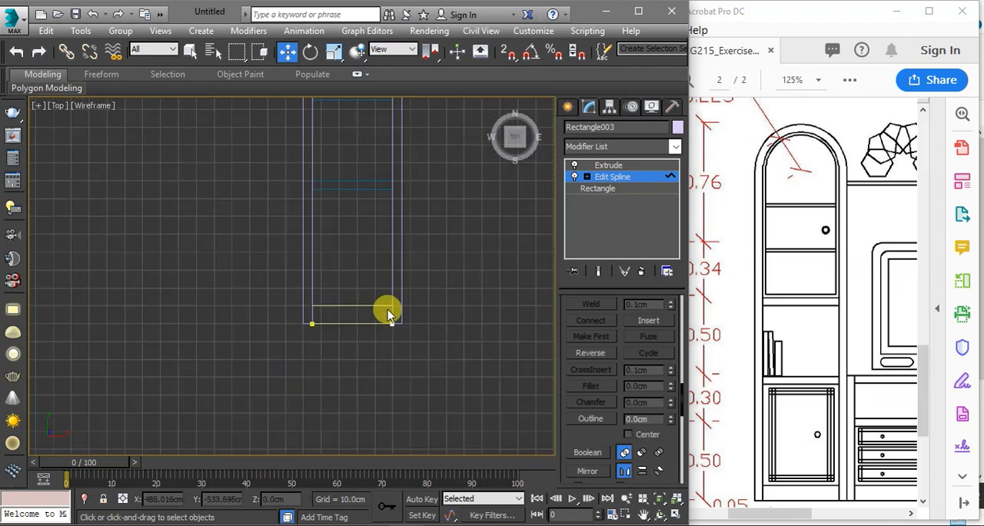
scroll(401, 333, "up", 2)
scroll(387, 343, "down", 2)
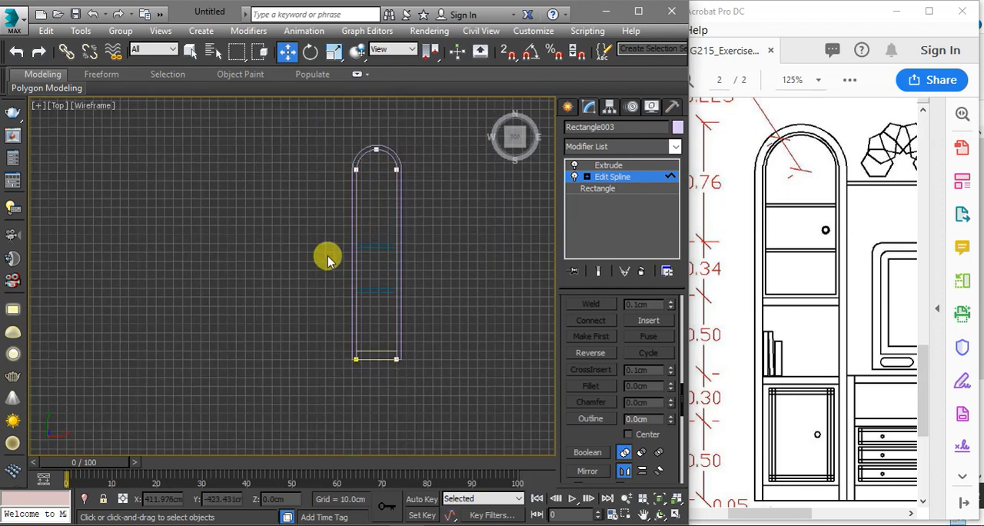
Raise the inner arch's two bottom vertices to just below the upper shelf's top edge and convert them to Corner
left_click(586, 177)
left_click(612, 188)
left_click_drag(483, 307, 362, 204)
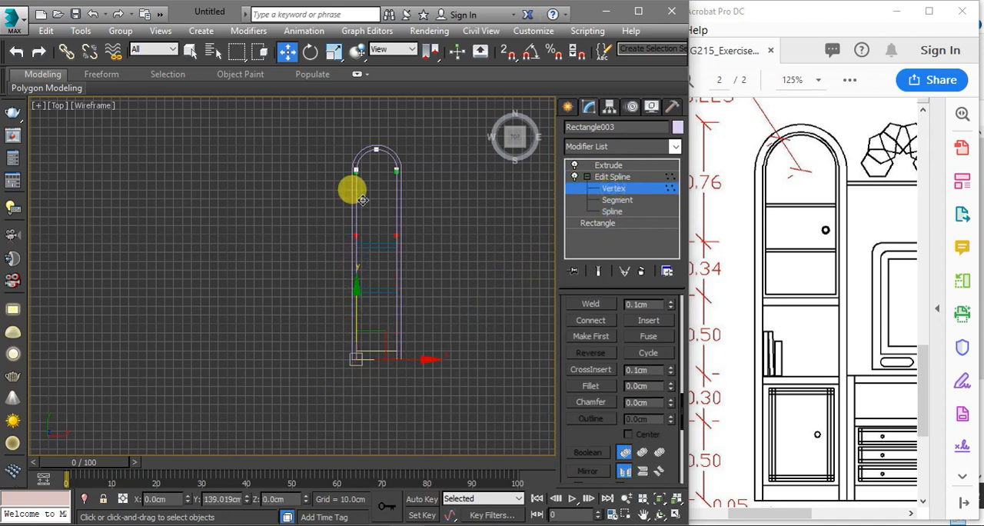
right_click(346, 243)
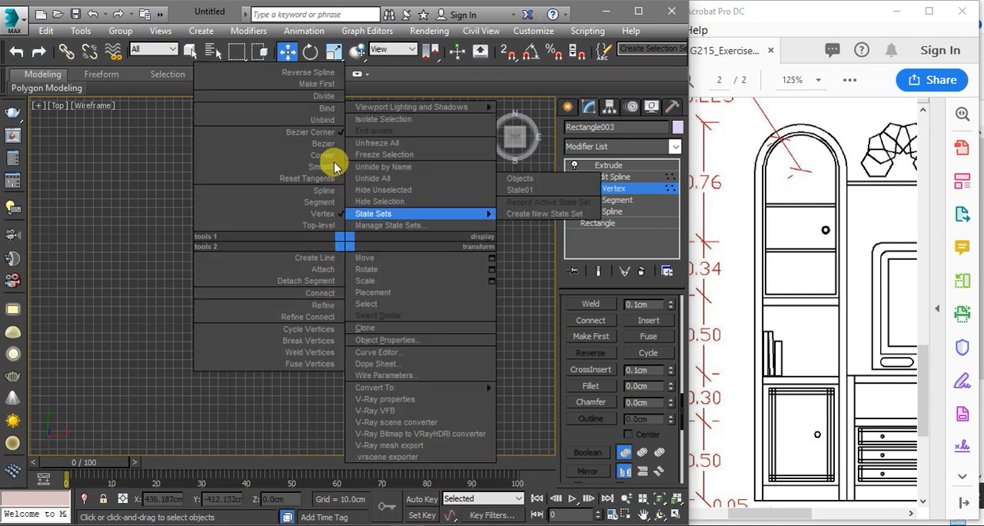
left_click(320, 155)
right_click(324, 207)
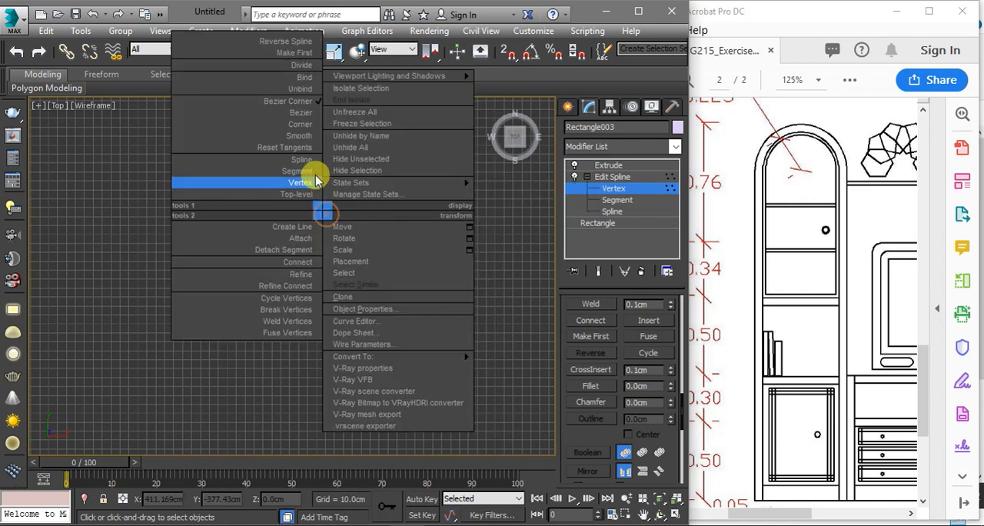
left_click(299, 131)
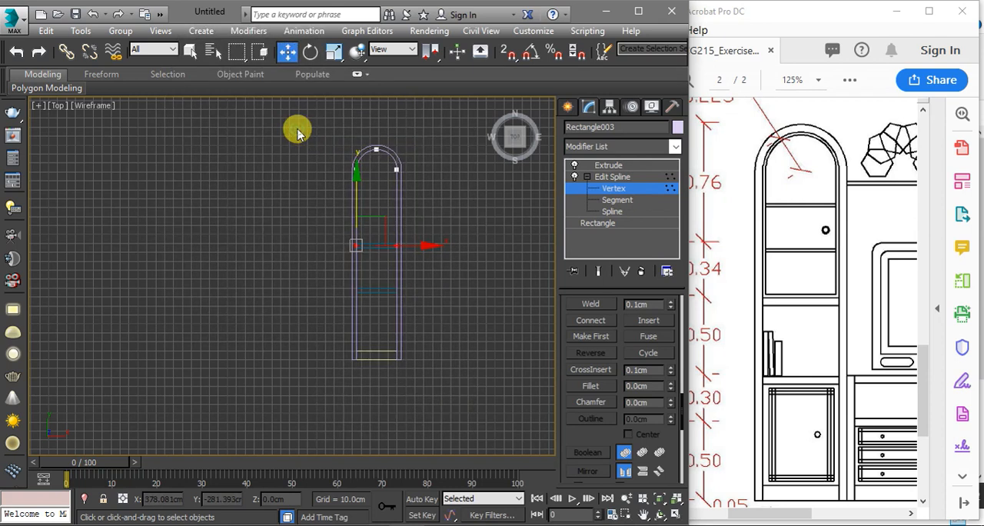
Align the arch's two bottom vertices with the top edge of the upper shelf using 2D snapping
scroll(346, 234, "up", 4)
scroll(338, 261, "up", 3)
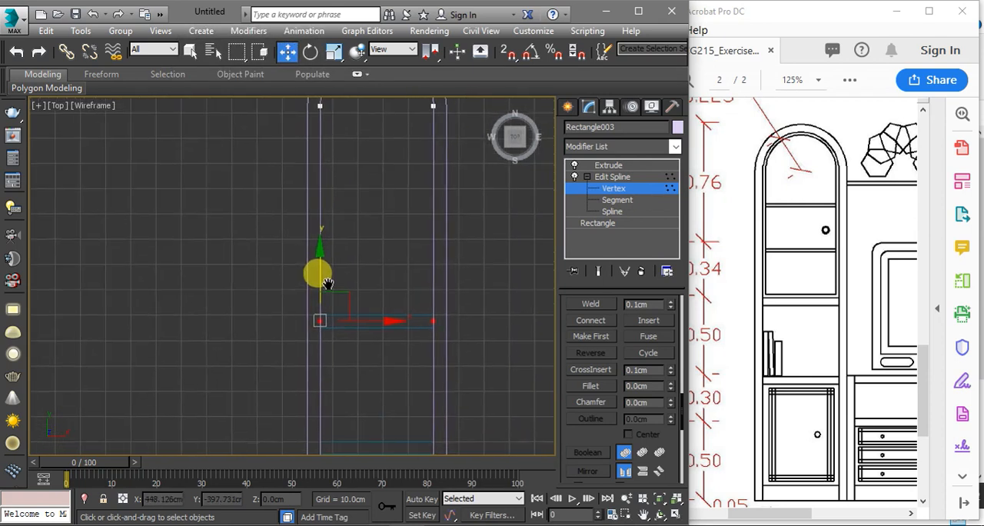
scroll(322, 329, "up", 2)
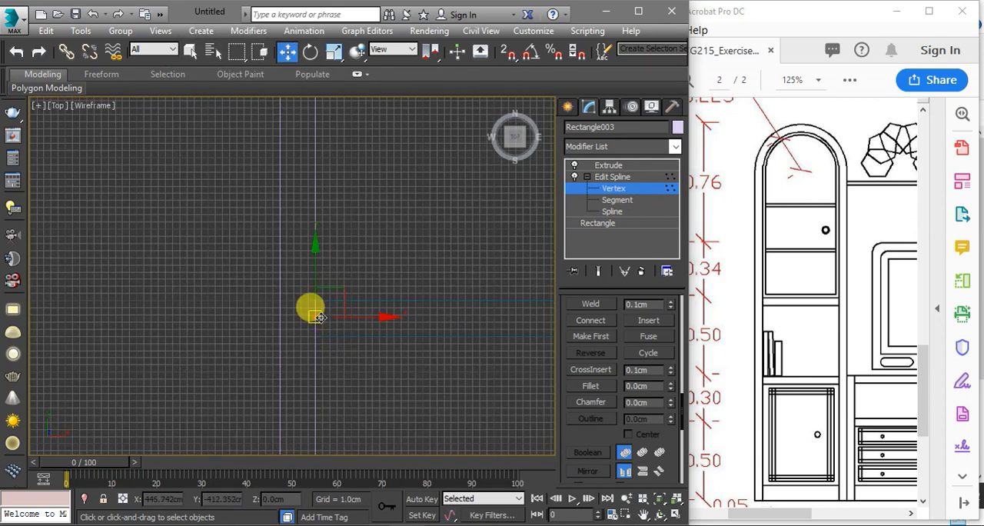
key("s")
scroll(316, 317, "up", 3)
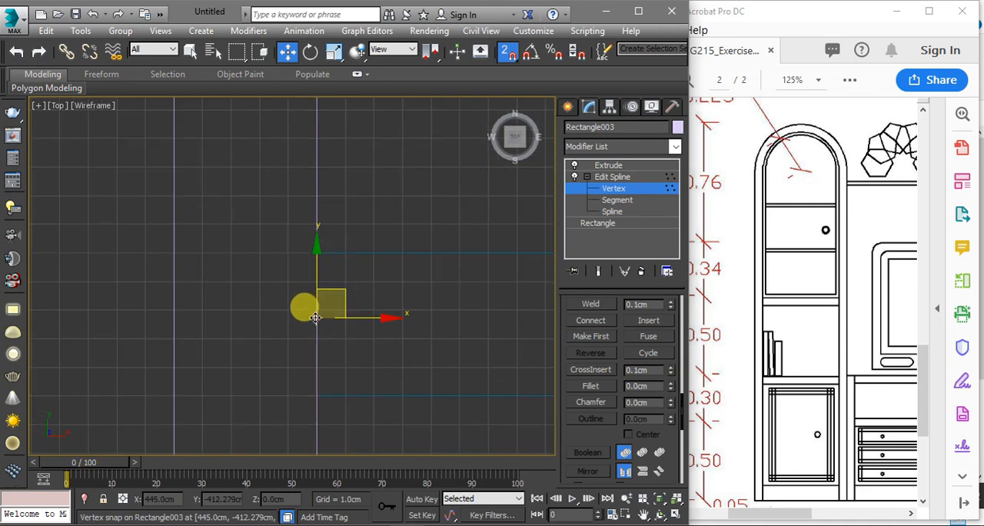
left_click_drag(315, 318, 322, 251)
scroll(298, 298, "down", 3)
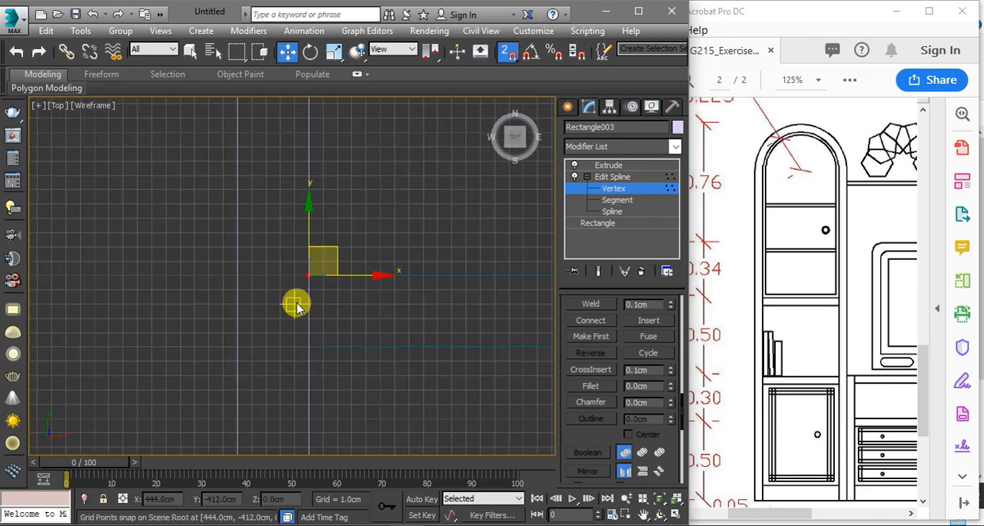
scroll(296, 296, "down", 2)
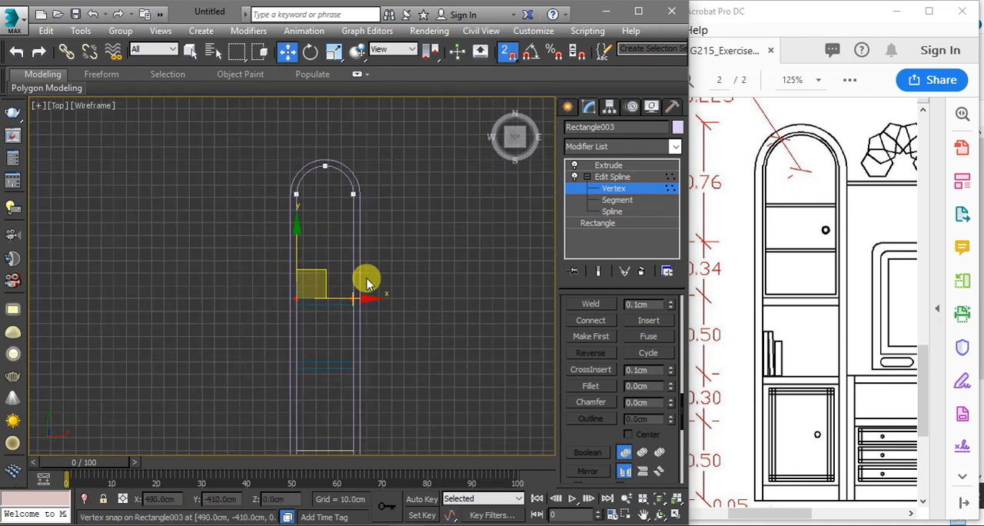
key("s")
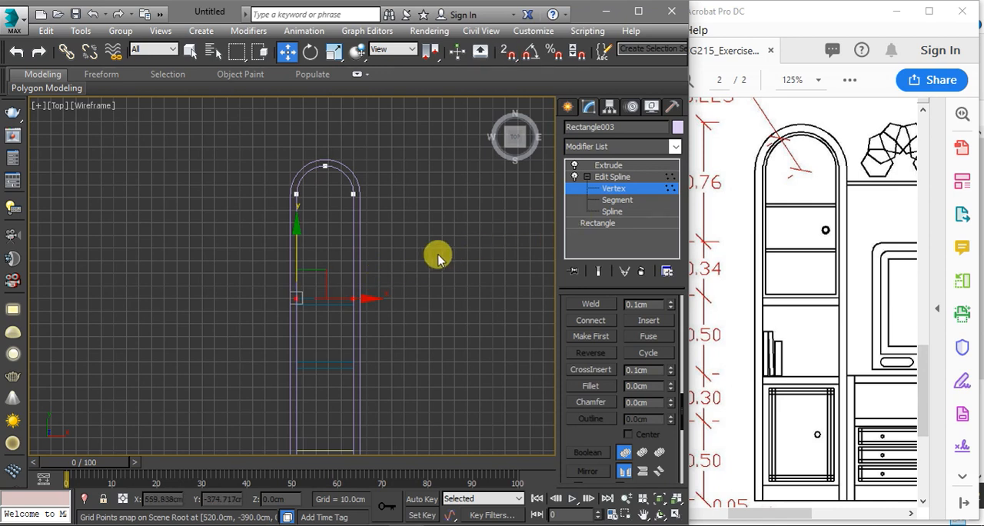
Check the shortened arch spline, leave sub-object editing, and hide all unselected objects
left_click(620, 212)
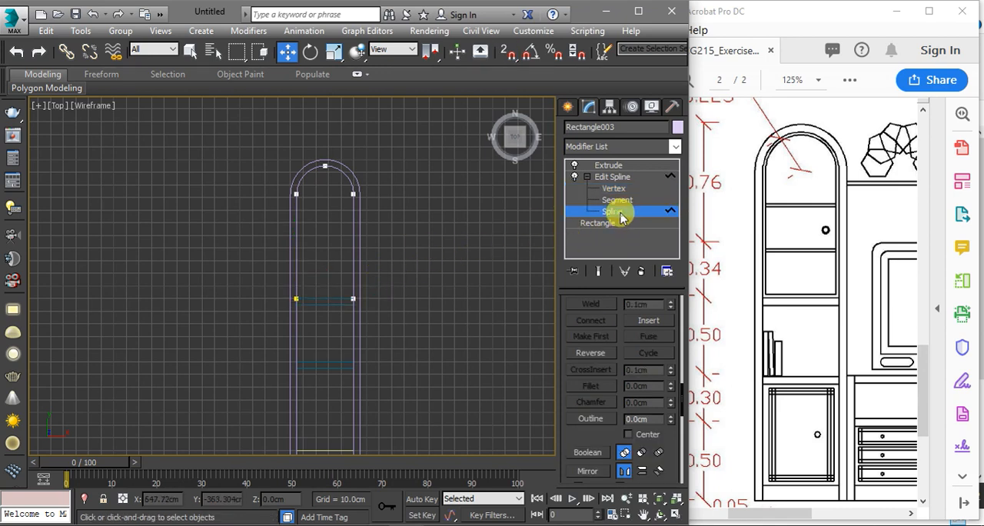
left_click_drag(361, 227, 345, 229)
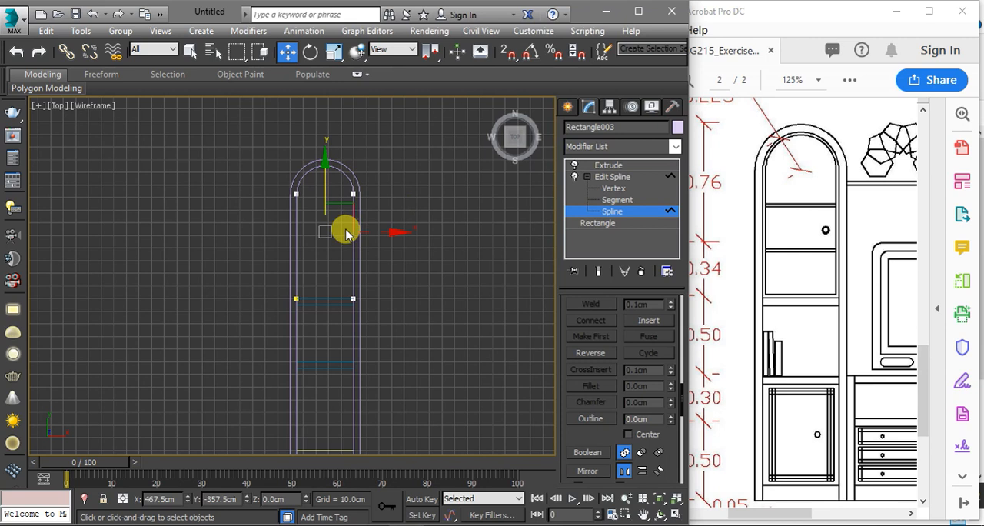
scroll(341, 286, "up", 6)
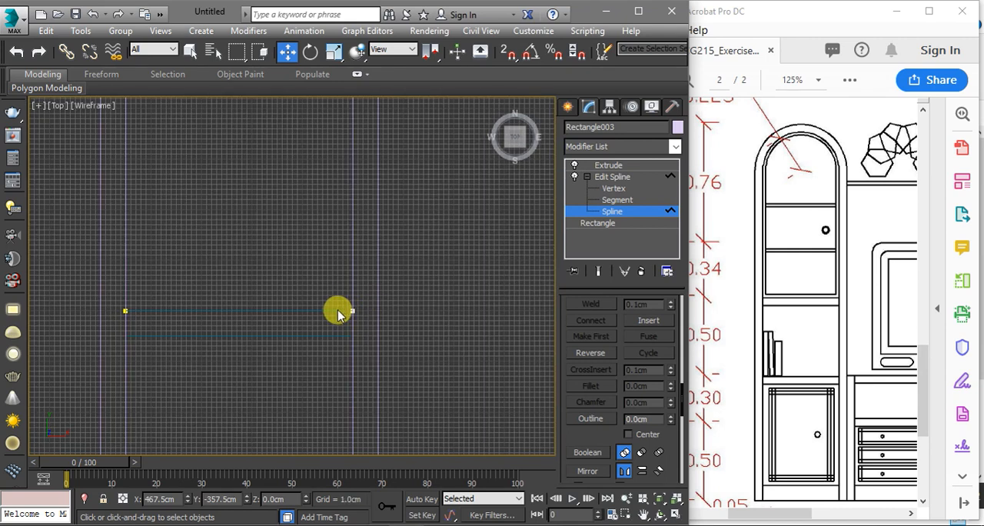
left_click(611, 178)
left_click(608, 165)
right_click(440, 211)
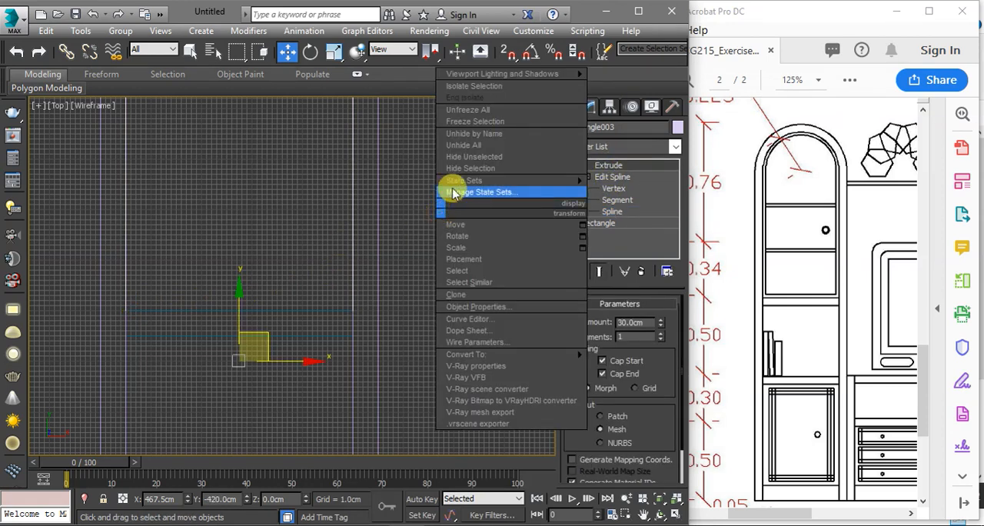
left_click(468, 156)
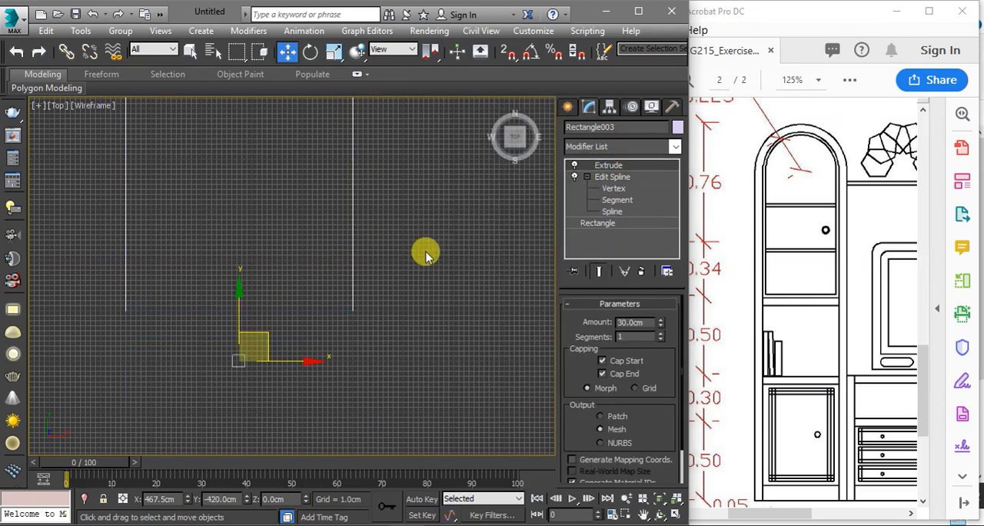
Close the arch's open bottom by connecting its two lower end vertices with a straight segment
scroll(427, 256, "down", 5)
scroll(413, 279, "up", 1)
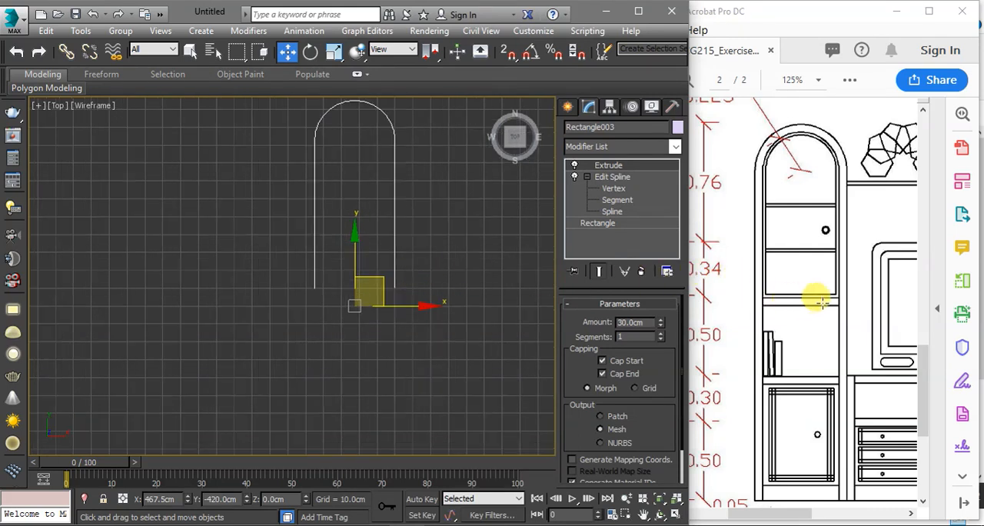
left_click(604, 190)
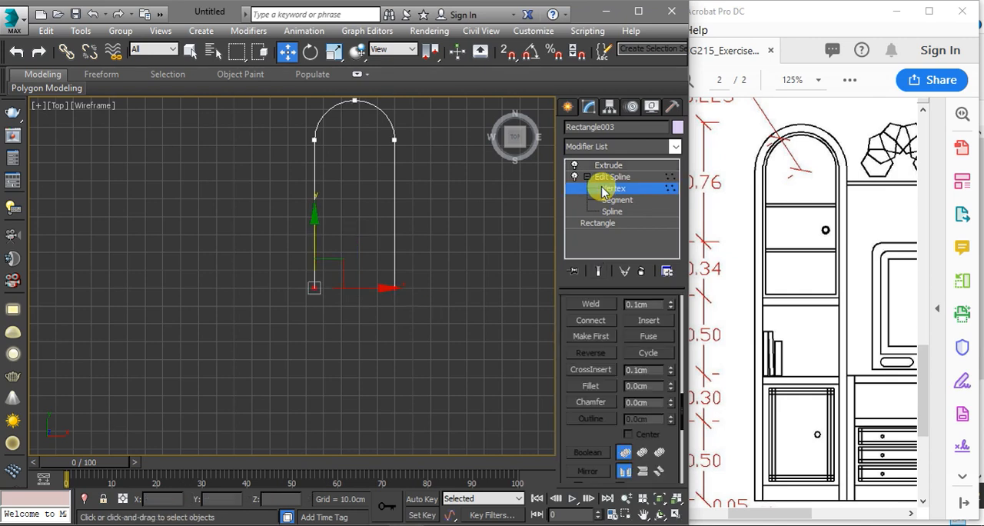
scroll(360, 248, "up", 2)
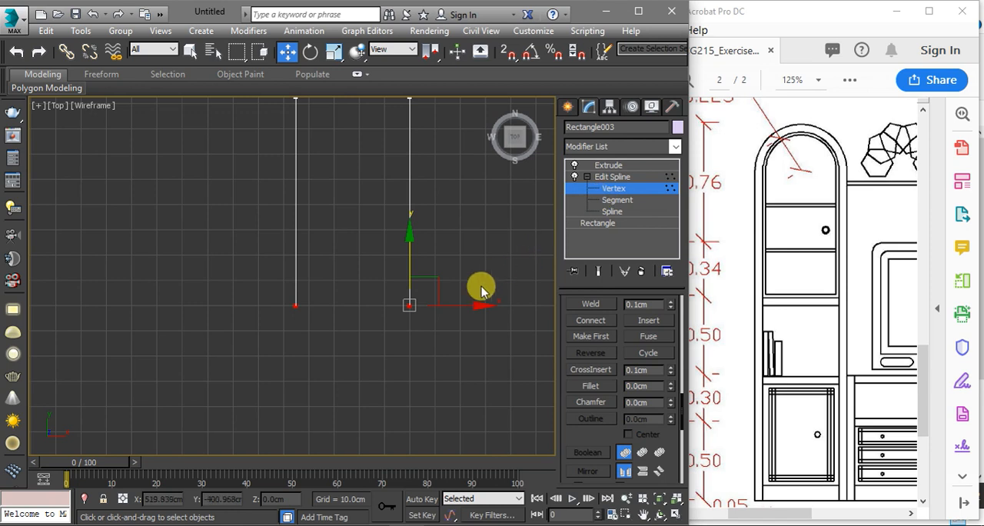
left_click_drag(454, 263, 248, 342)
left_click(410, 332)
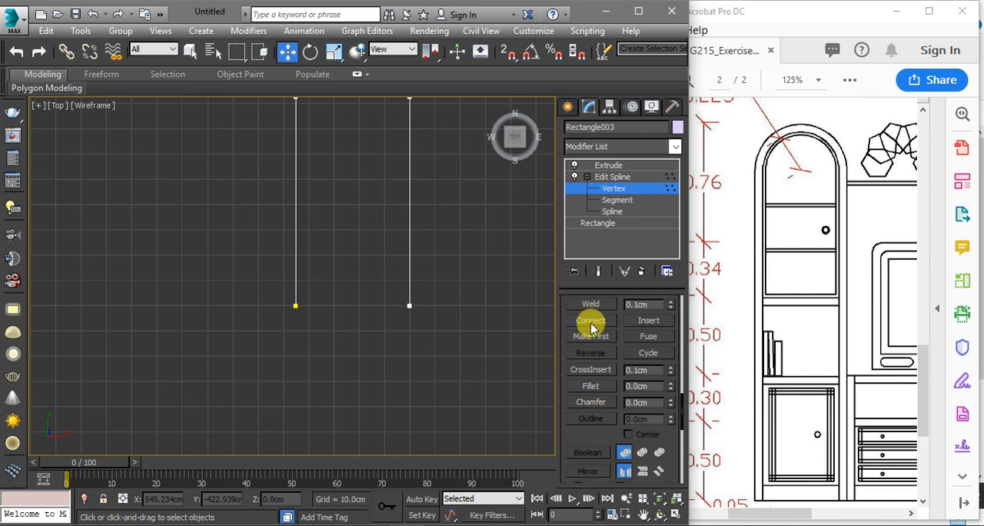
left_click(590, 322)
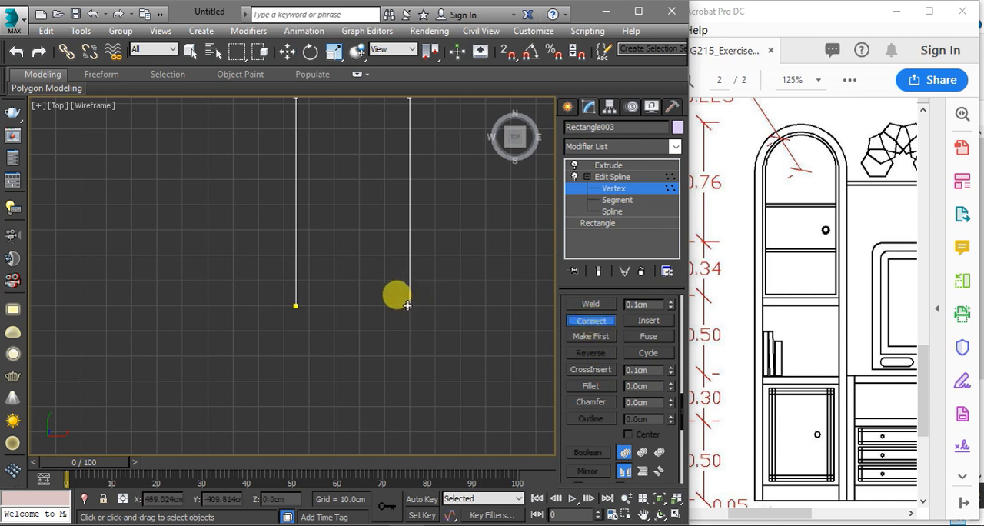
left_click_drag(407, 305, 296, 306)
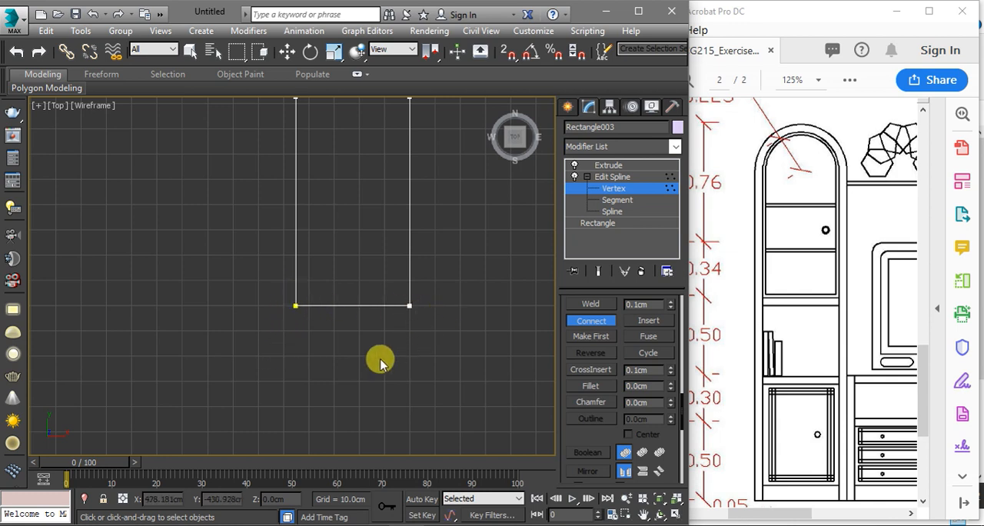
Select the closed arch spline and try to outline it by 2 cm
left_click(613, 211)
left_click_drag(471, 245, 395, 326)
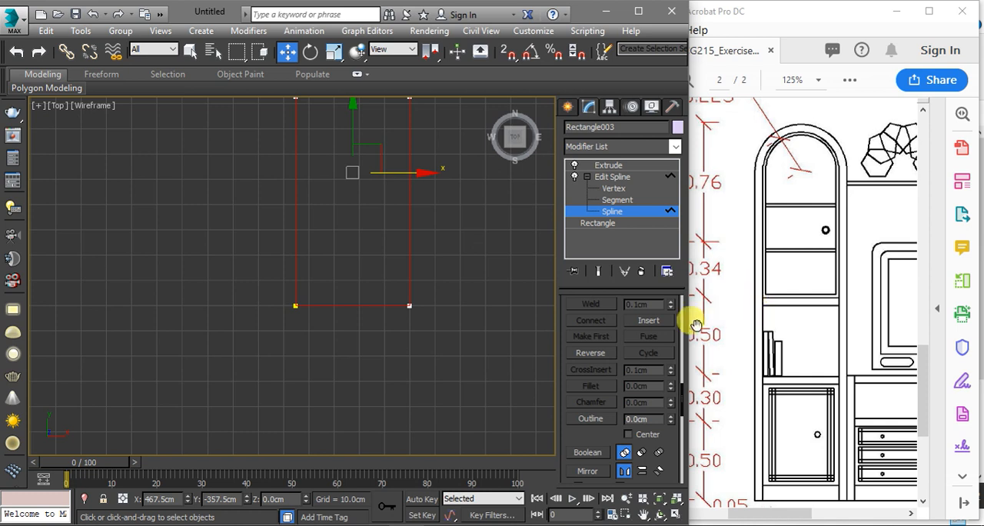
left_click(636, 418)
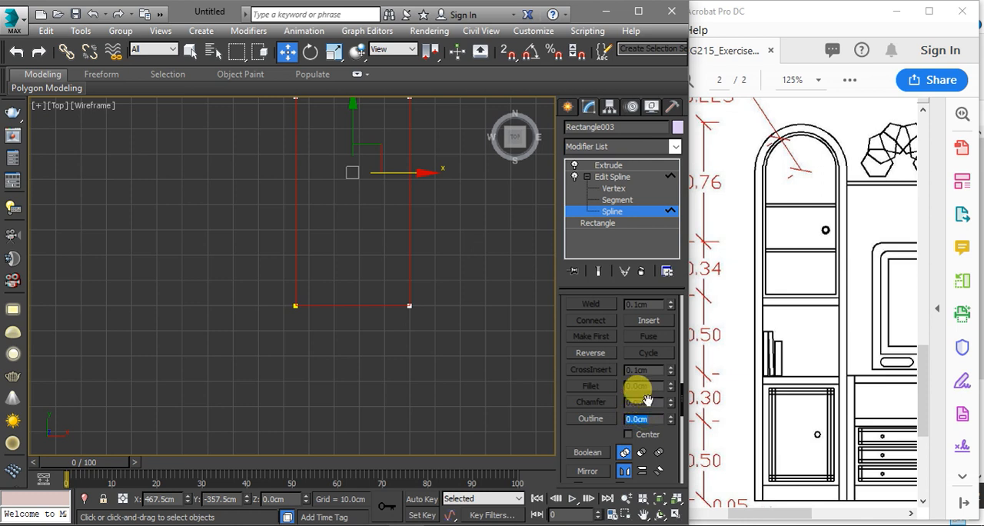
type("2")
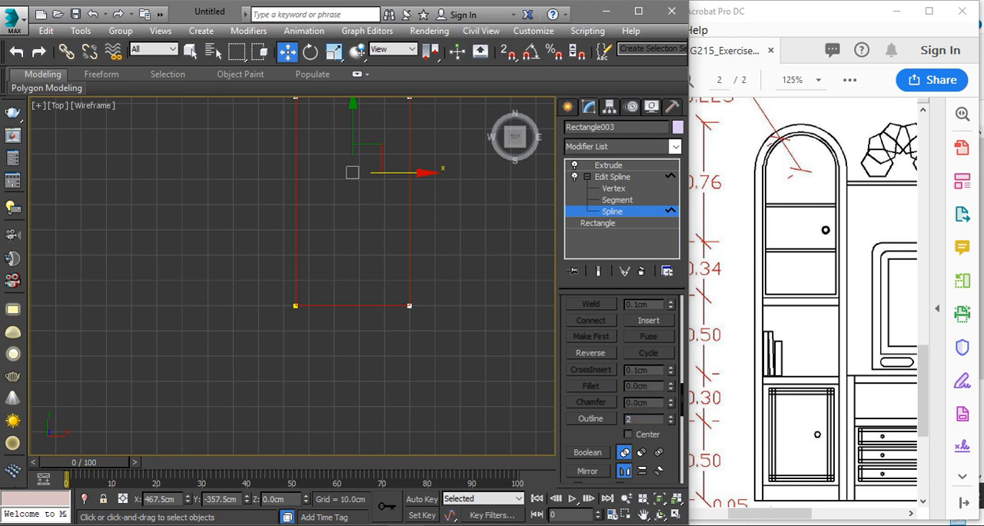
key("Return")
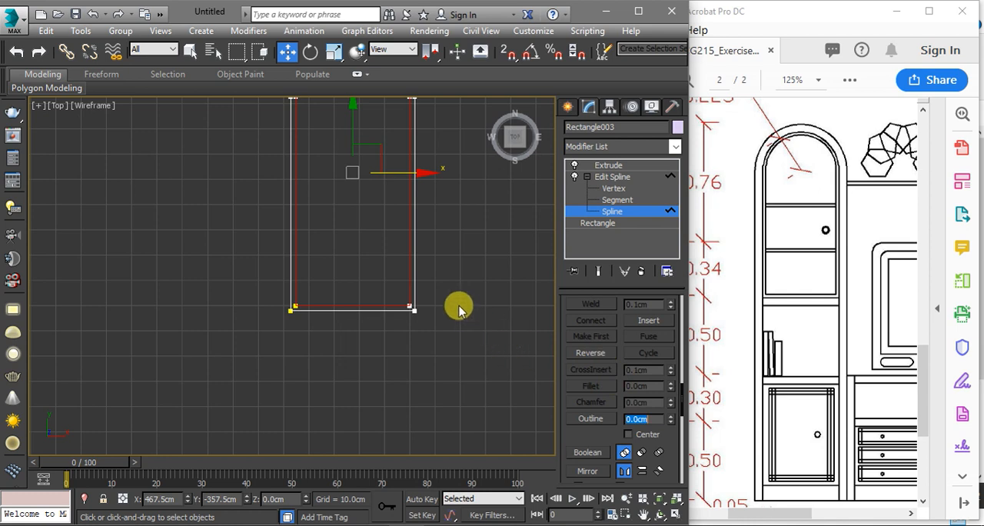
Undo the outward outline and outline the closed arch spline by -2 cm instead
key("ctrl+z")
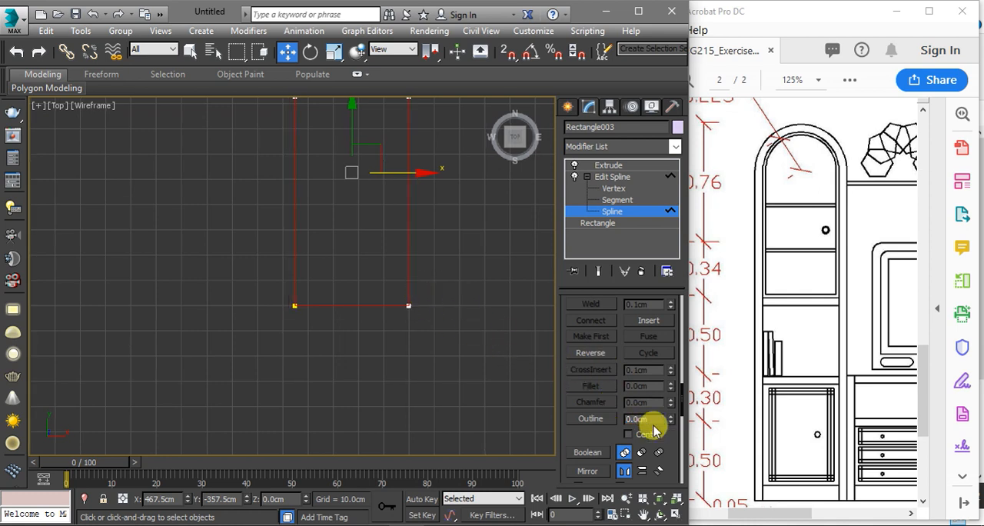
type("-2")
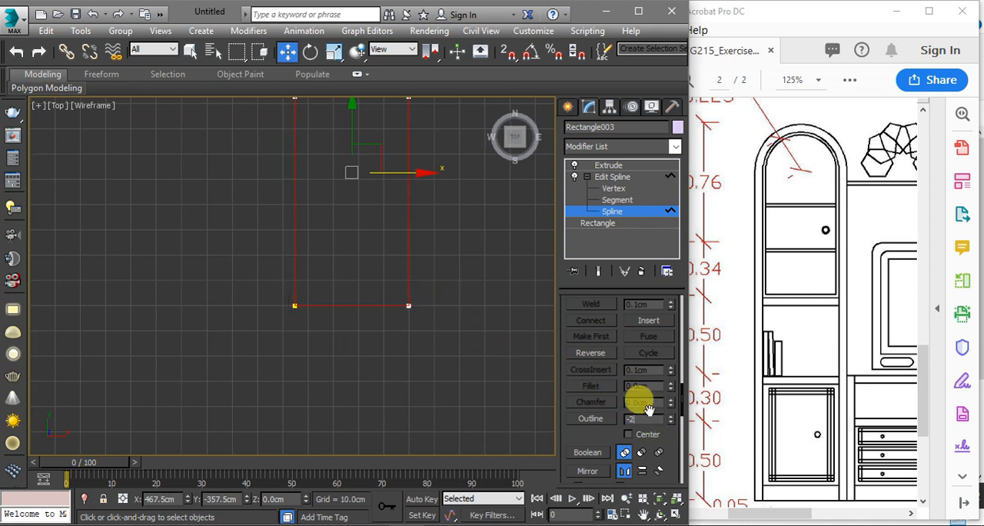
key("Return")
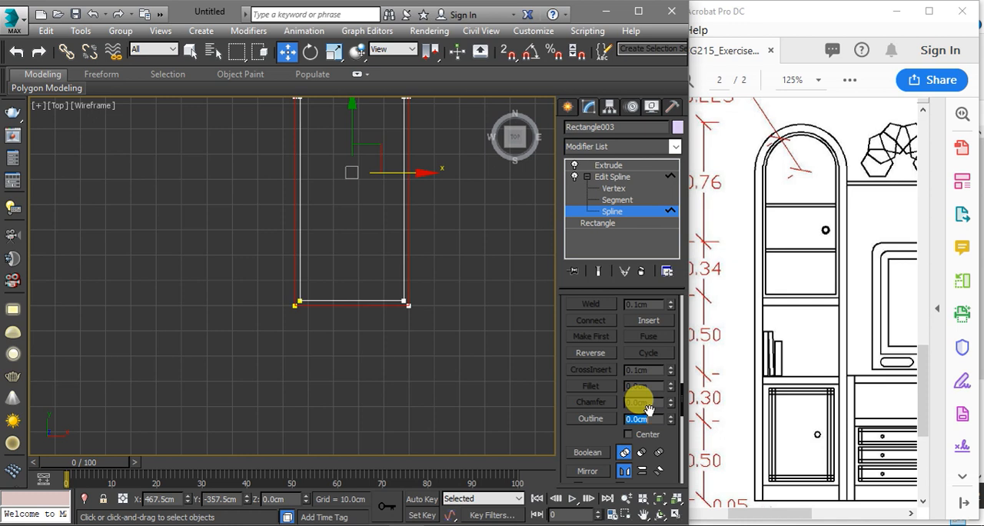
Leave the arch's spline editing, return to its Extrude modifier in shaded view, and unhide all hidden objects
left_click(603, 176)
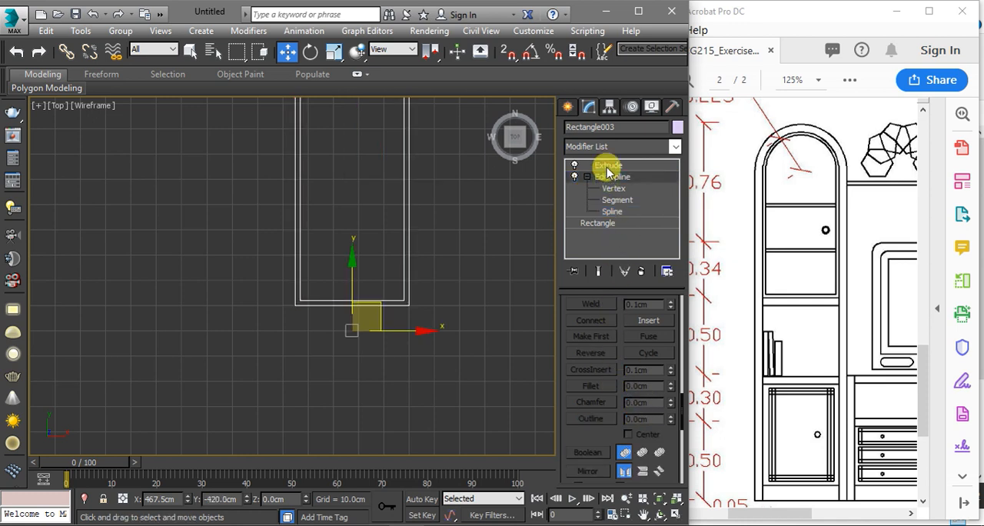
left_click(607, 166)
scroll(440, 259, "down", 2)
key("F3")
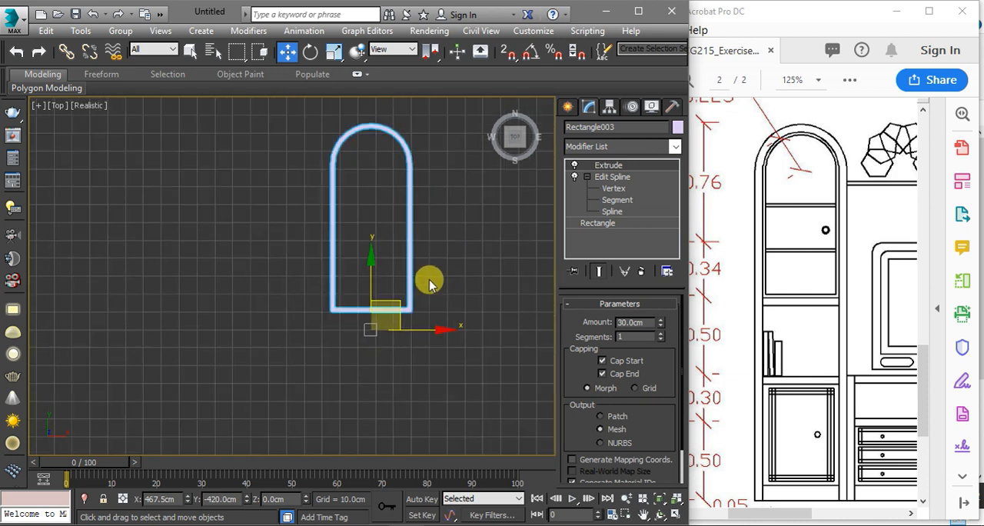
right_click(428, 282)
left_click(441, 208)
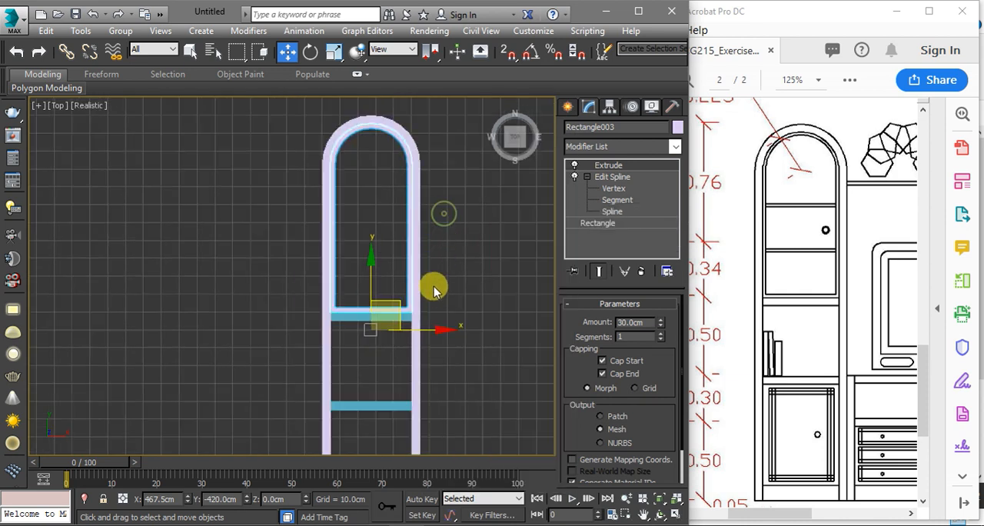
Examine how the arched door frame sits against the cabinet sides and upper shelf in 3D and top view
key("super")
key("super")
middle_click_drag(450, 329, 433, 296, "alt")
scroll(383, 242, "up", 4)
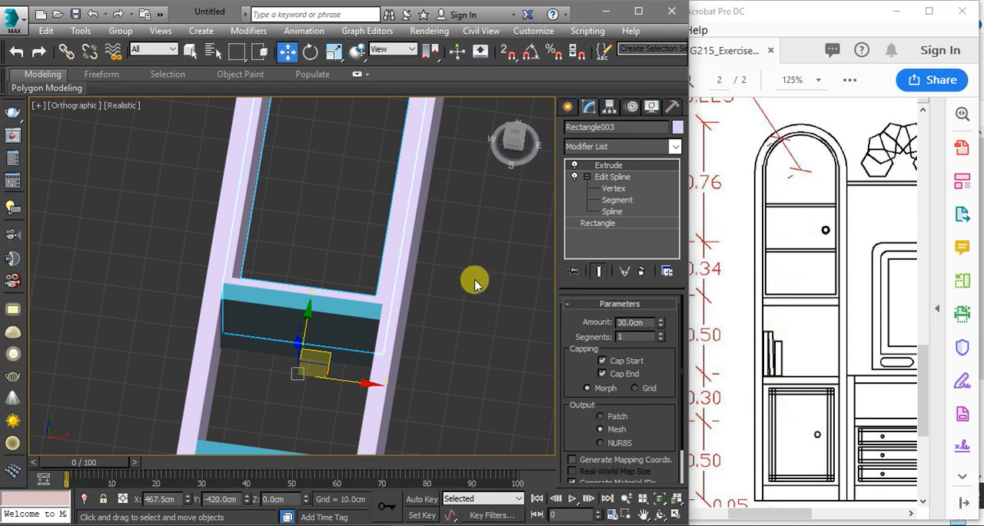
key("t")
key("z")
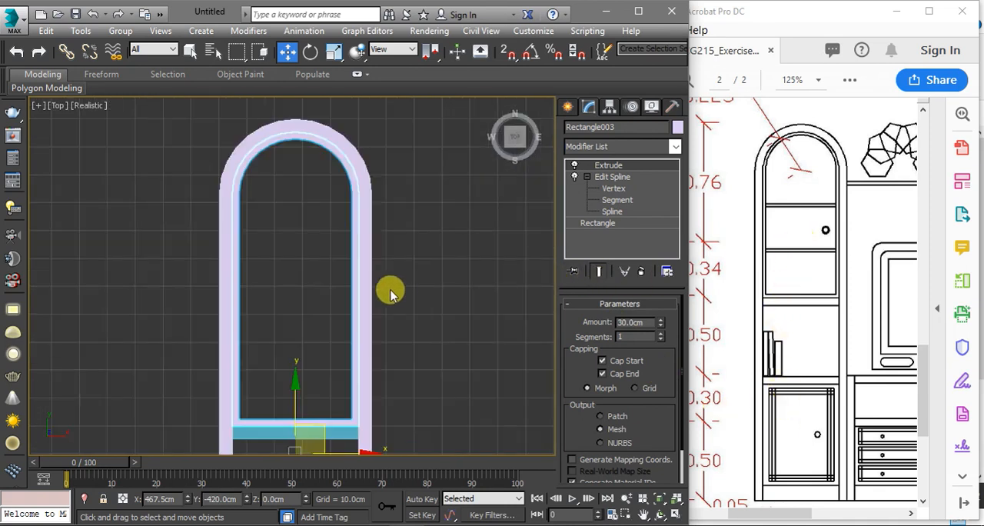
middle_click_drag(360, 365, 418, 242)
middle_click_drag(393, 310, 415, 410)
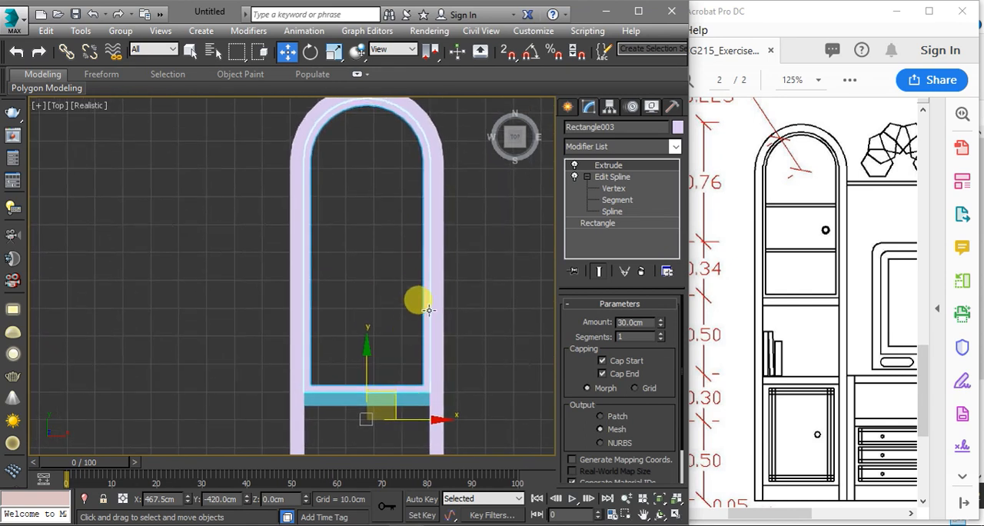
Draw a grid-snapped rectangle 2 cm long and 41 cm wide across the door frame's inner opening, in wireframe view
key("F3")
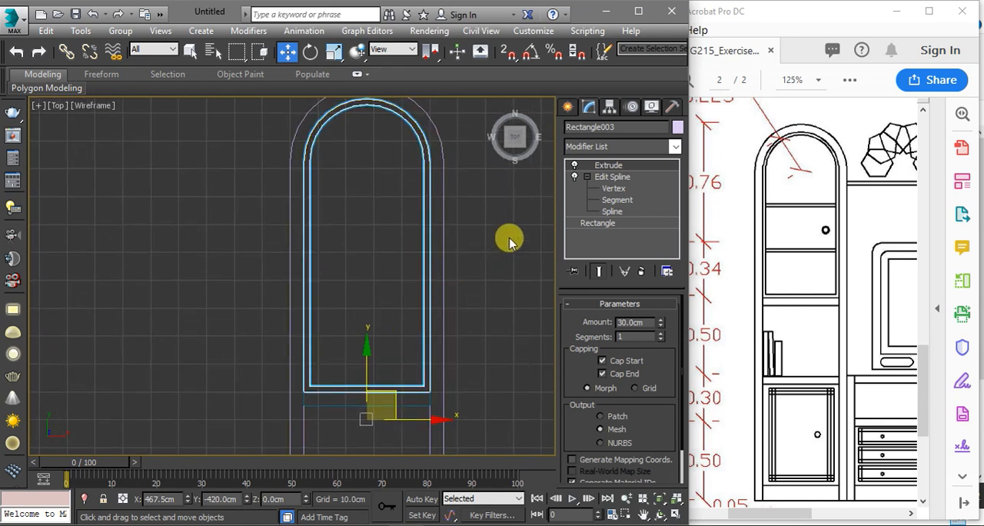
left_click(565, 105)
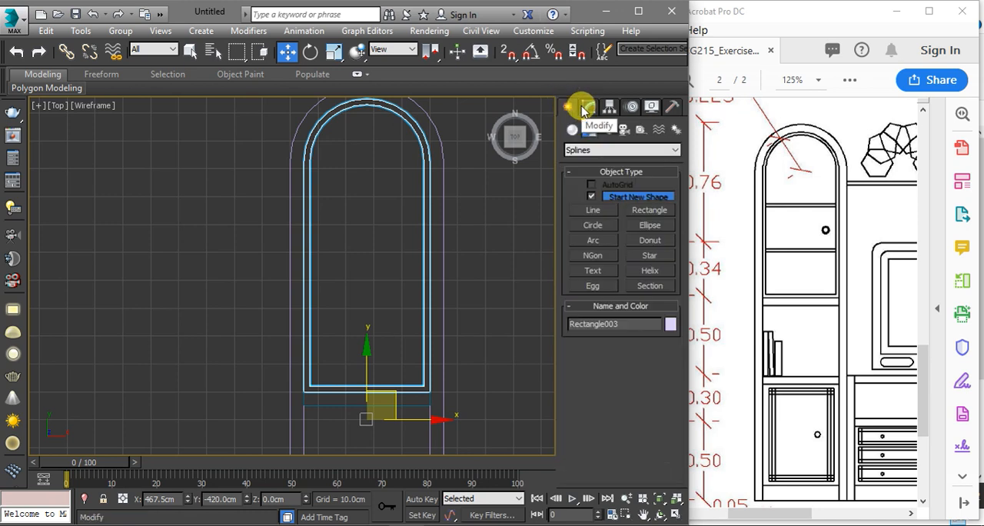
left_click(637, 210)
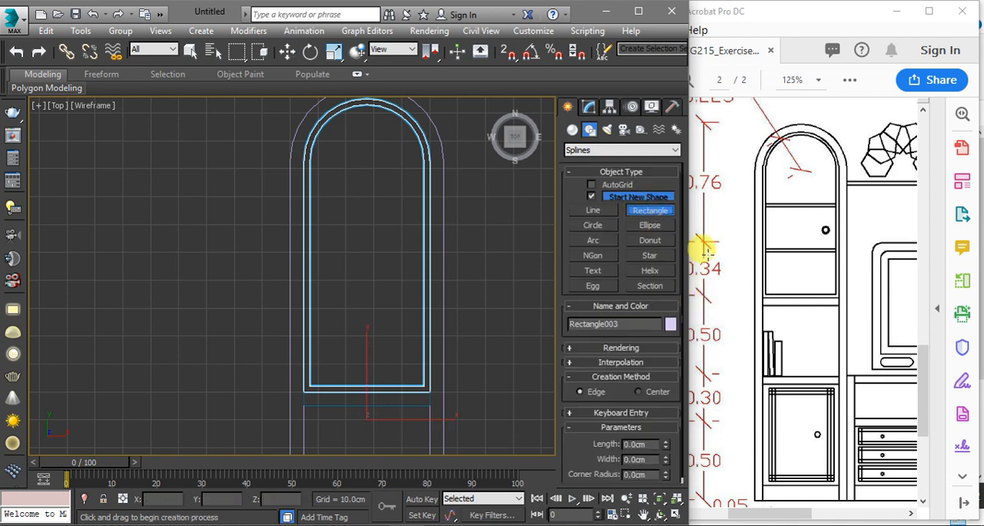
scroll(362, 358, "up", 2)
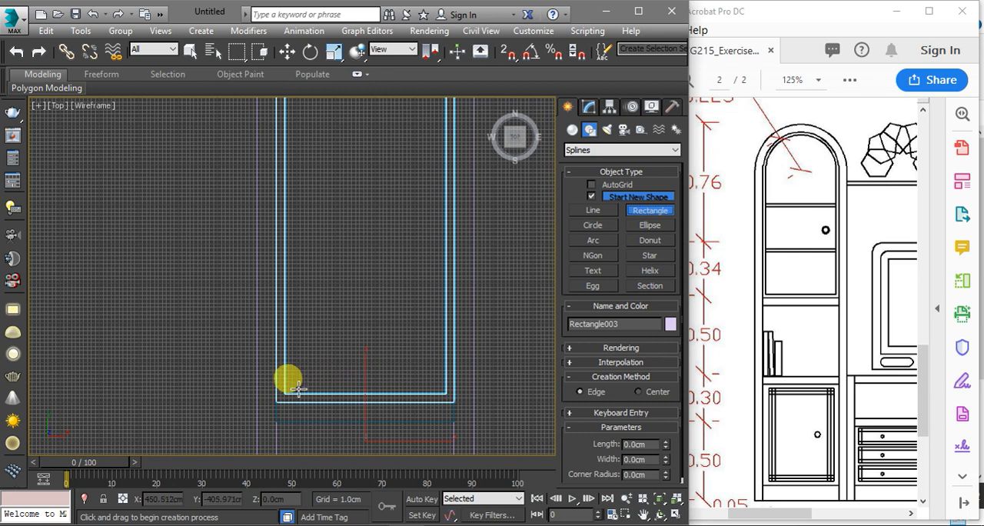
scroll(288, 385, "up", 3)
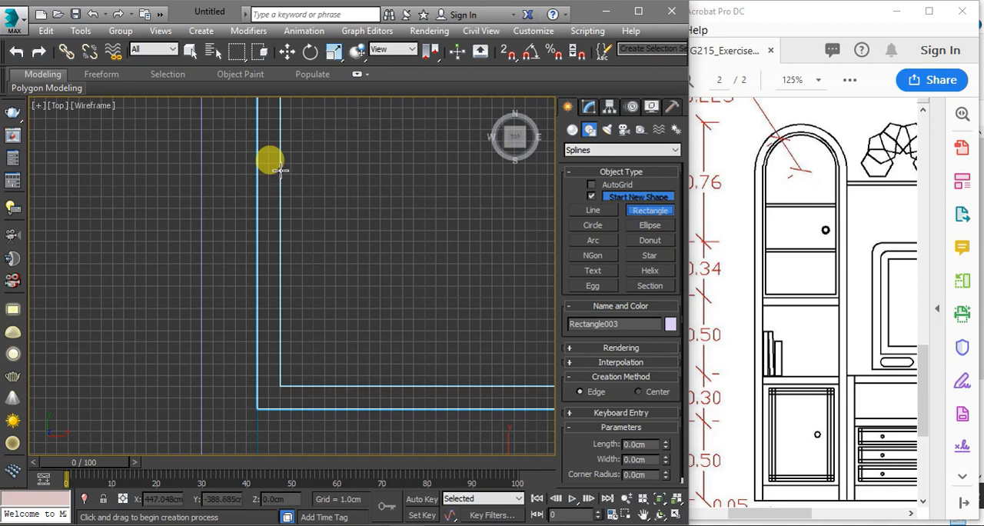
middle_click_drag(278, 163, 270, 340)
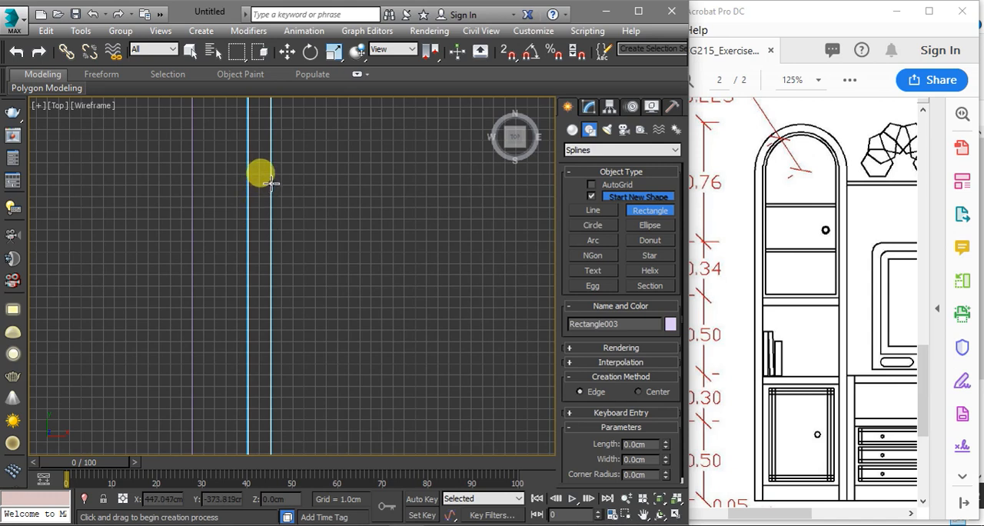
key("s")
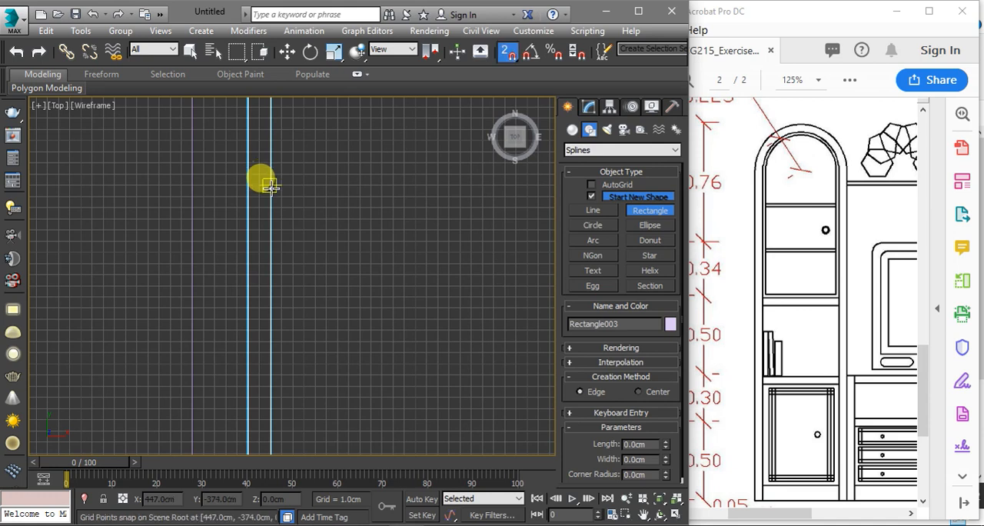
left_click_drag(271, 187, 477, 197)
scroll(229, 177, "down", 3)
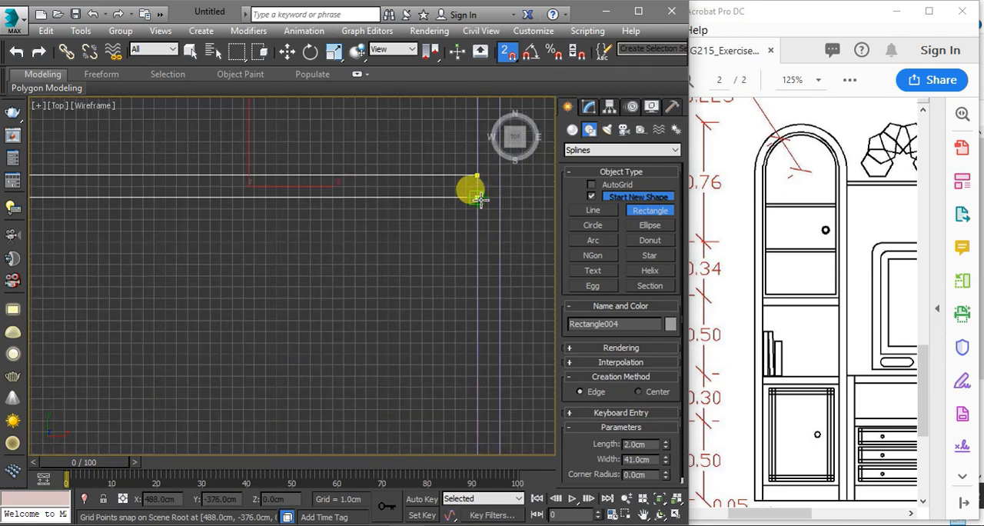
left_click_drag(477, 198, 476, 198)
scroll(458, 208, "down", 2)
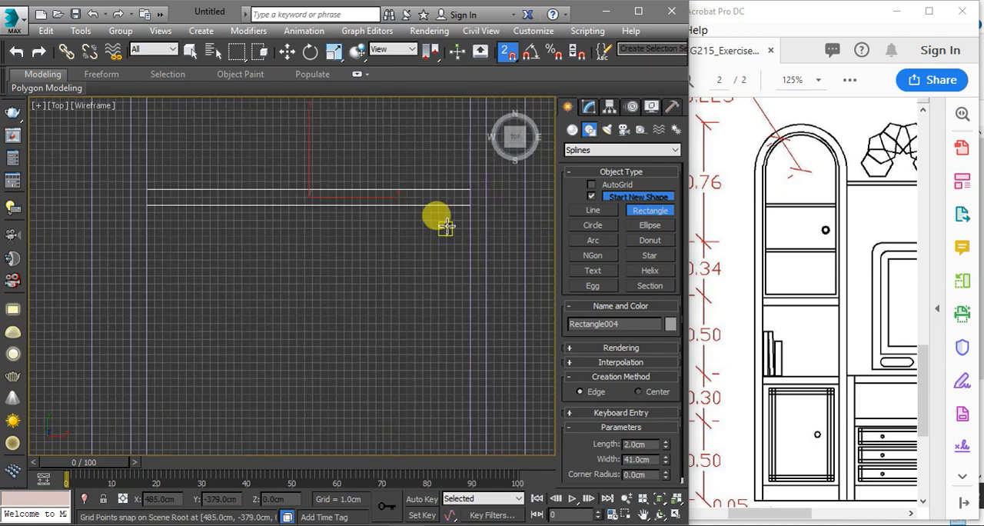
Extrude the thin shelf rectangle inside the arched frame by 30 cm
left_click(589, 107)
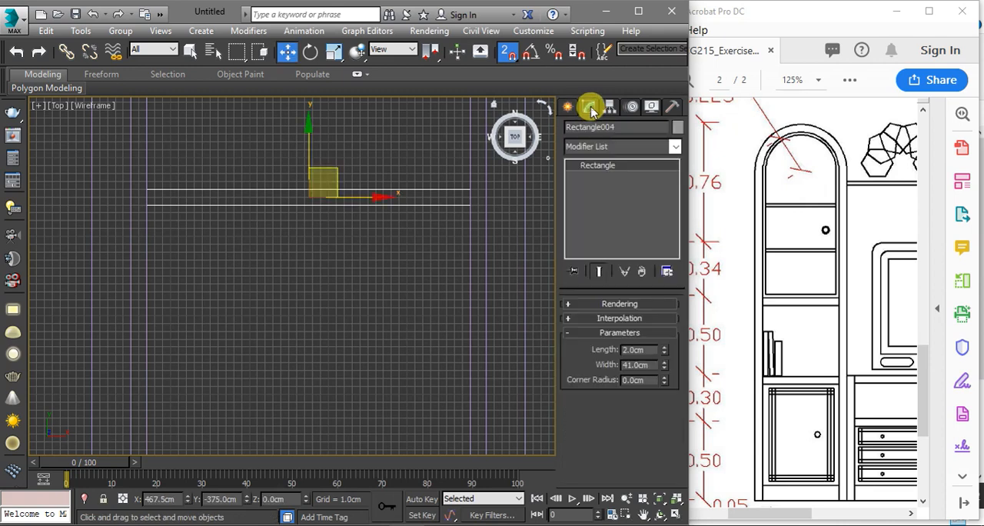
left_click(600, 147)
scroll(595, 154, "down", 10)
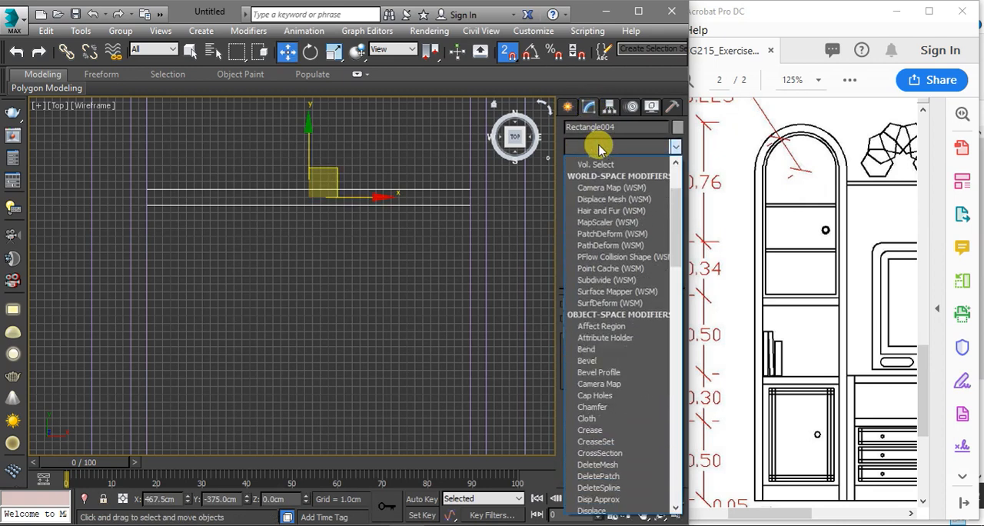
left_click(589, 158)
middle_click_drag(359, 193, 290, 279)
scroll(296, 329, "up", 2)
scroll(328, 208, "up", 2)
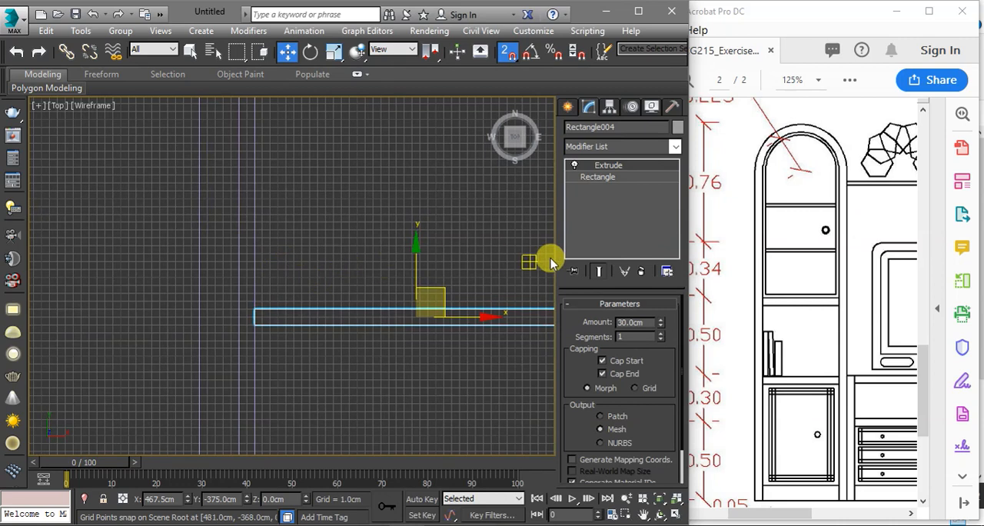
Copy the thin shelf 33 cm higher inside the arched frame as one independent copy, then deselect it
scroll(346, 296, "down", 1)
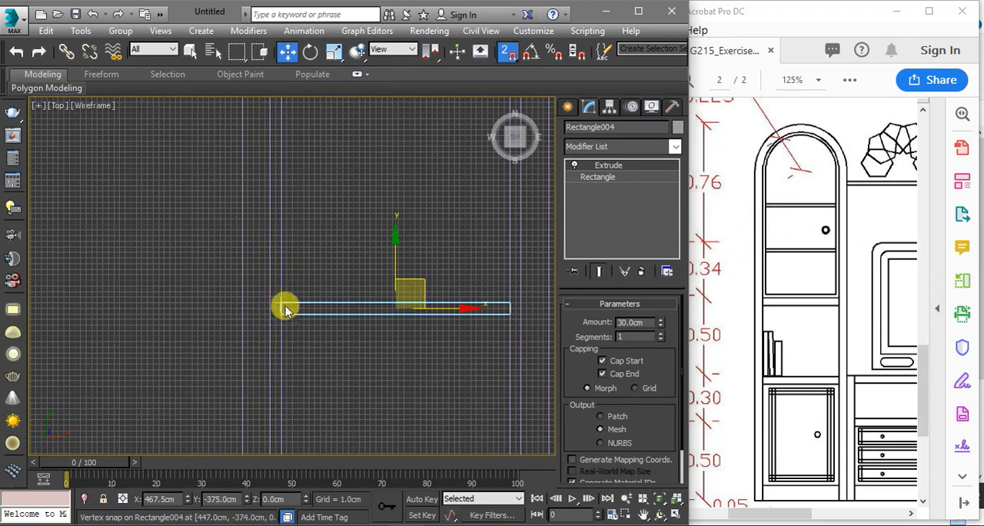
mouse_move(282, 301)
left_mouse_down("shift")
mouse_move(293, 192)
mouse_move(287, 270)
mouse_move(287, 118)
left_mouse_up("shift")
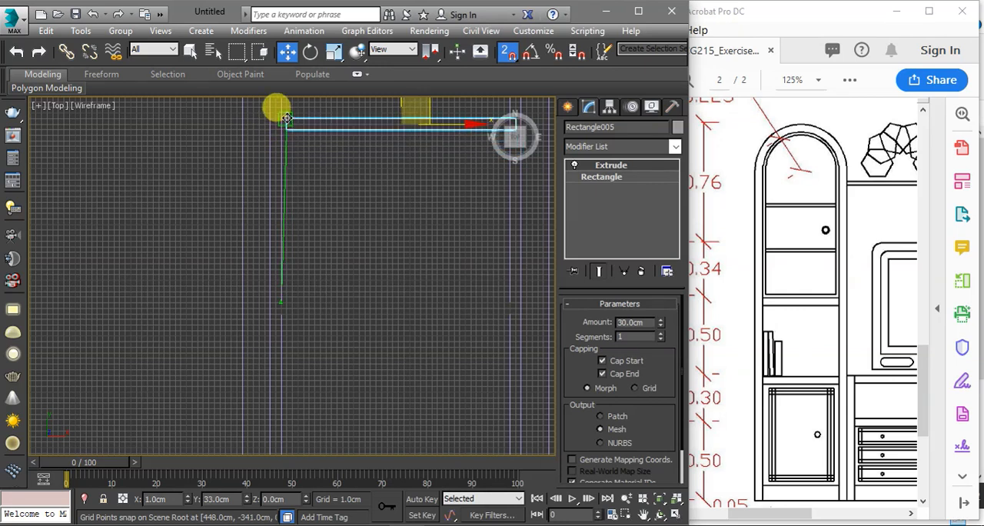
scroll(285, 121, "up", 1)
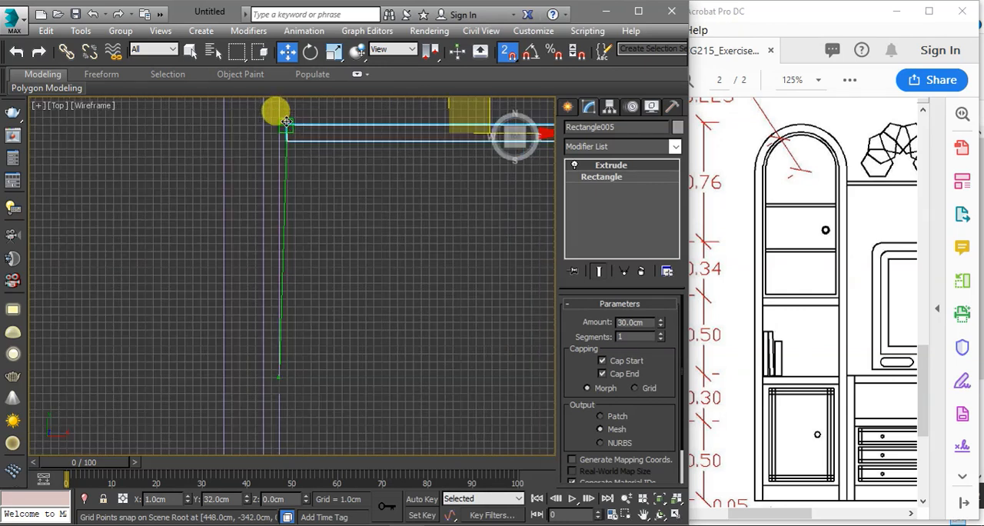
left_click_drag(283, 122, 281, 117, "shift")
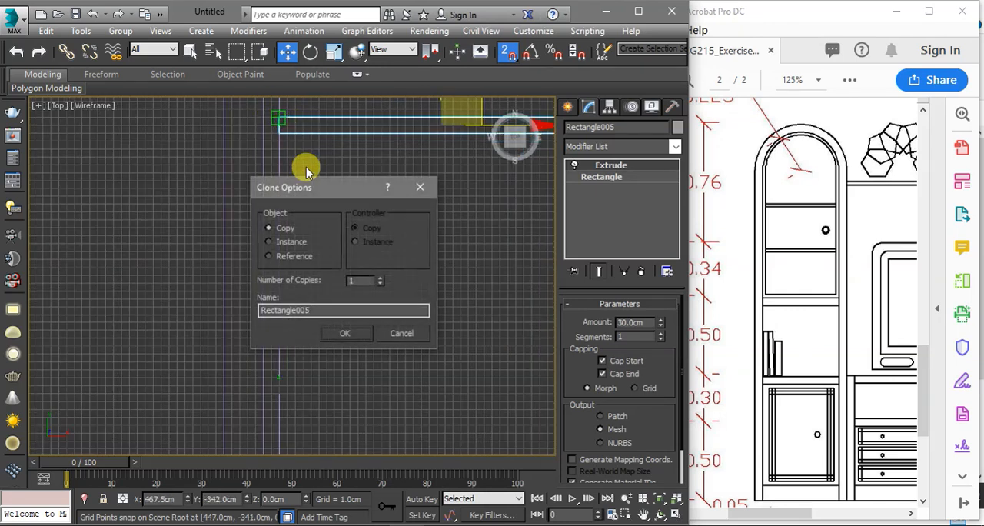
left_click(346, 333)
scroll(282, 279, "down", 6)
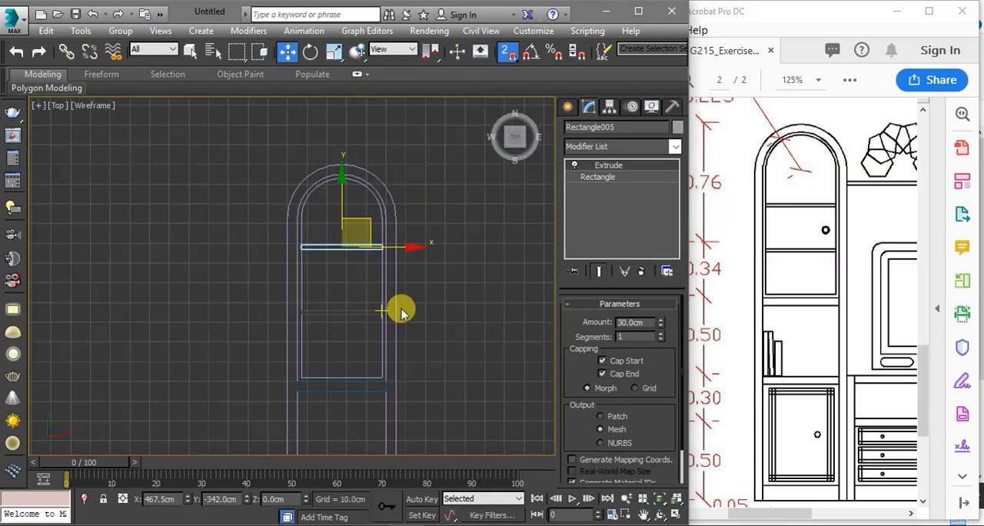
scroll(468, 306, "down", 1)
left_click(470, 310)
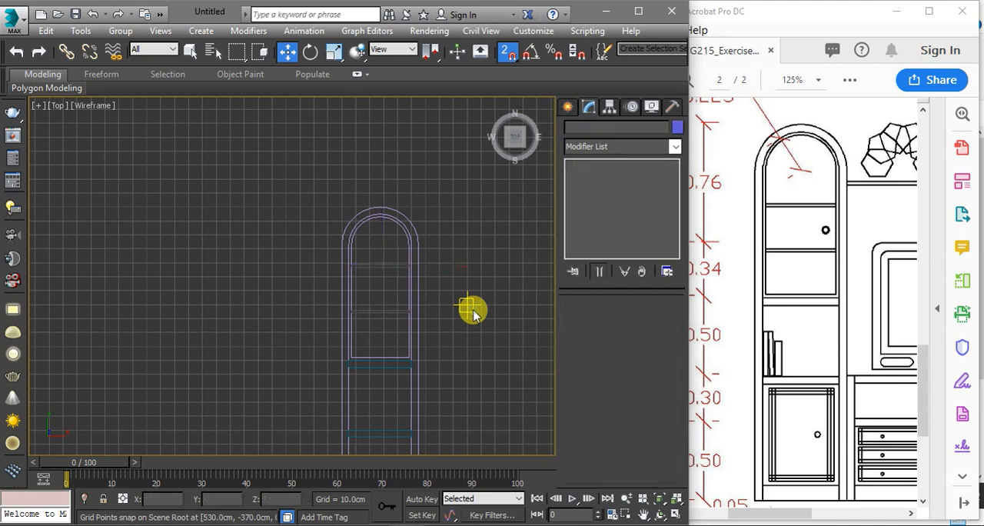
Draw a snapped rectangle 65 cm long and 45 cm wide filling the bottom compartment between the lower shelf and the base
key("f")
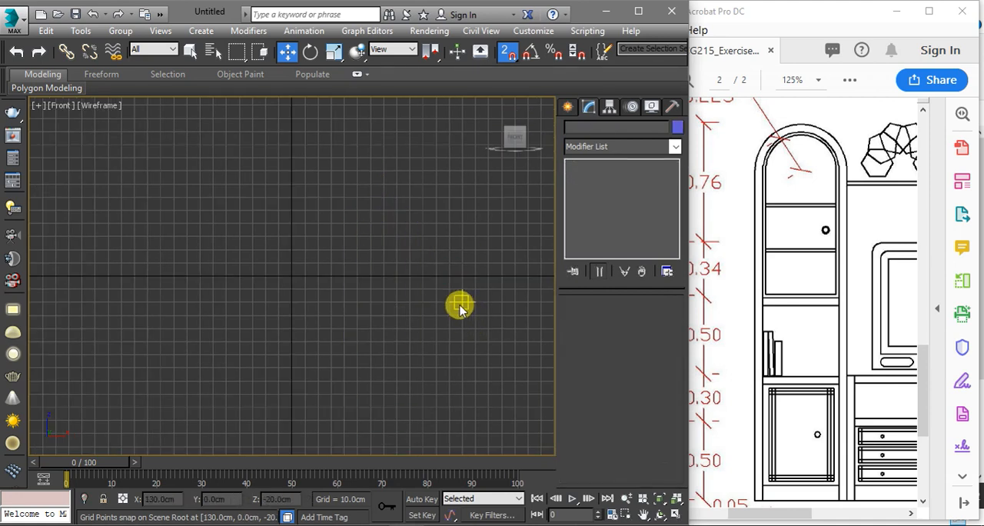
key("t")
middle_click_drag(455, 305, 417, 156)
scroll(434, 224, "up", 2)
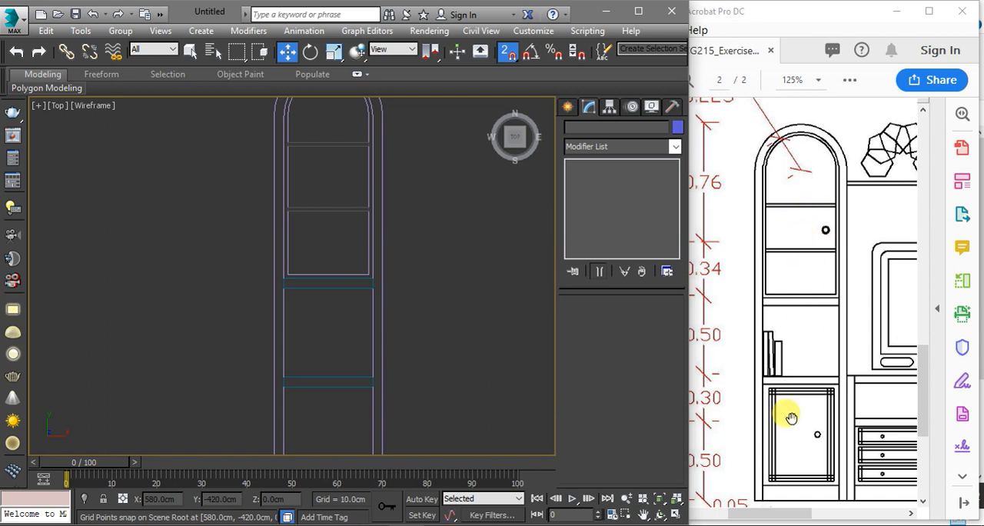
middle_click_drag(509, 392, 510, 226)
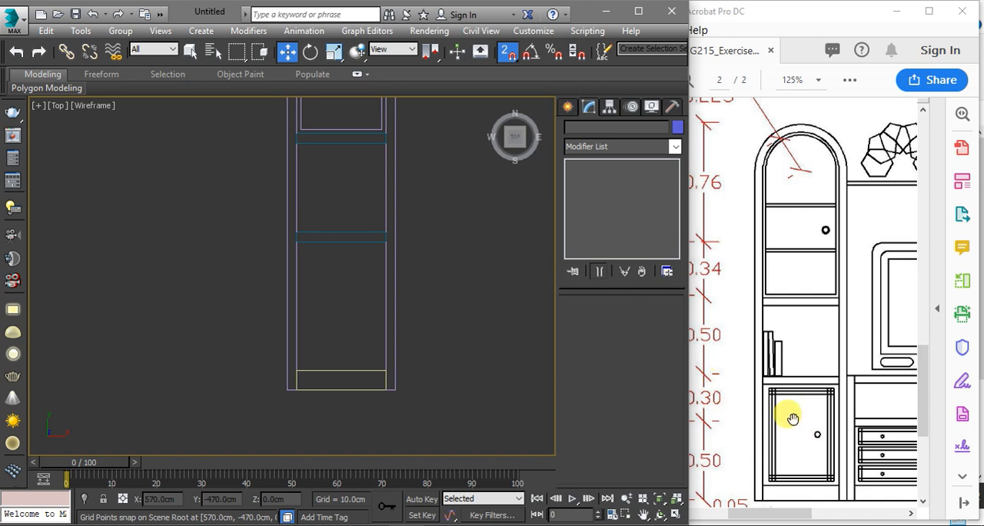
key("g")
left_click(567, 106)
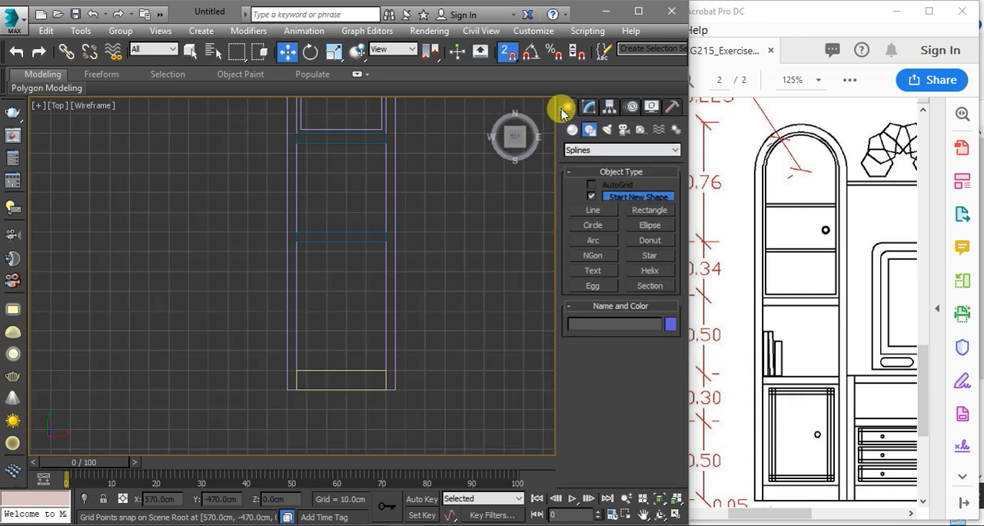
left_click(635, 219)
scroll(338, 329, "up", 2)
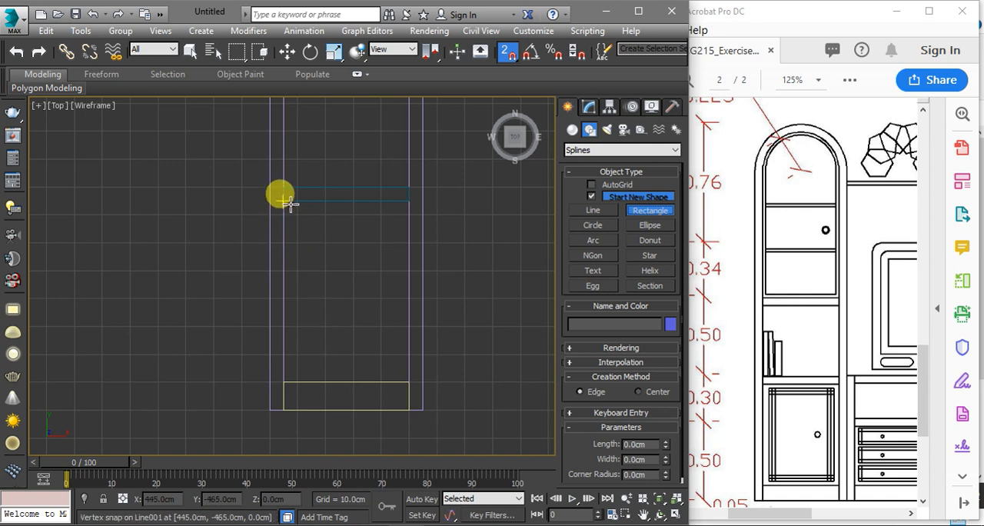
left_click_drag(288, 201, 402, 376)
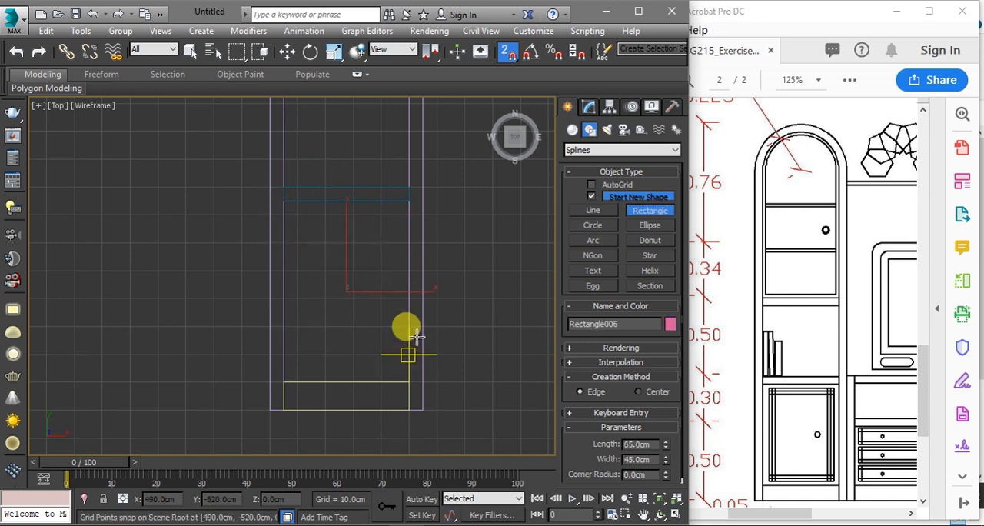
Extrude the bottom compartment rectangle by 30 cm and check it in a shaded 3D view
left_click(589, 106)
left_click(599, 146)
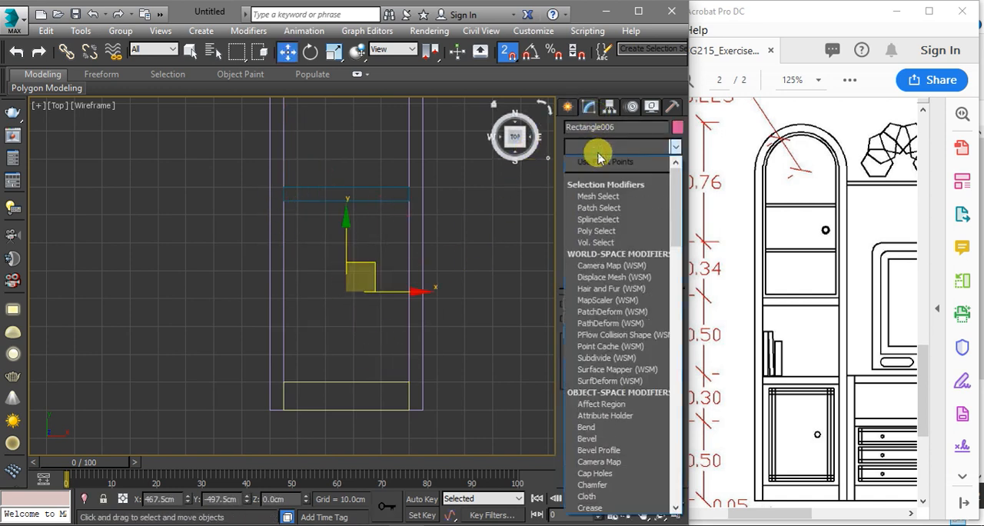
key("e")
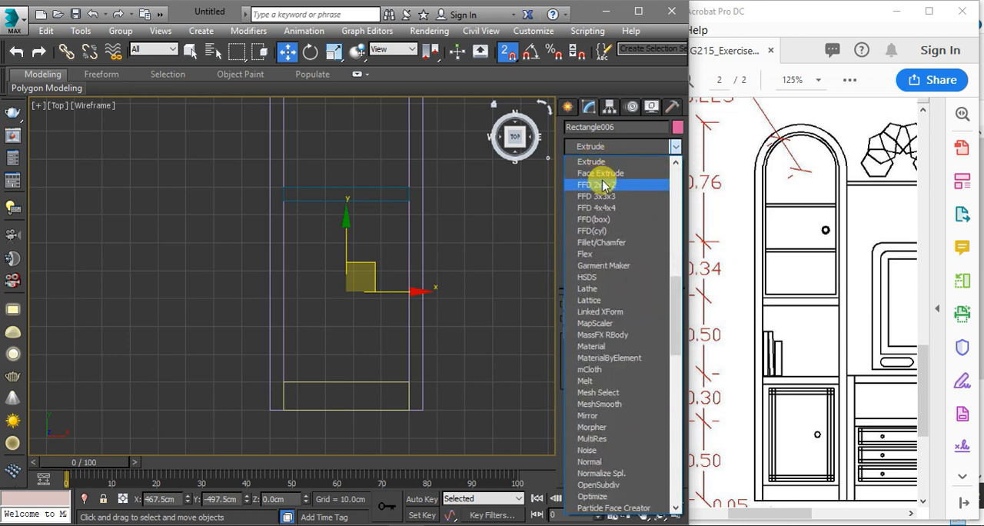
left_click(607, 164)
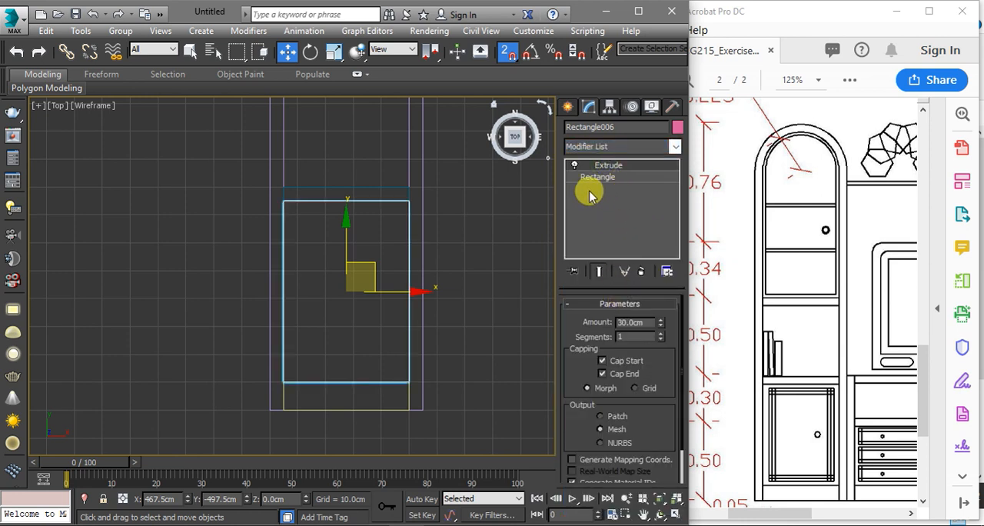
key("F3")
mouse_move(452, 345)
middle_mouse_down("alt")
mouse_move(402, 254)
mouse_move(396, 269)
middle_mouse_up("alt")
scroll(396, 269, "down", 4)
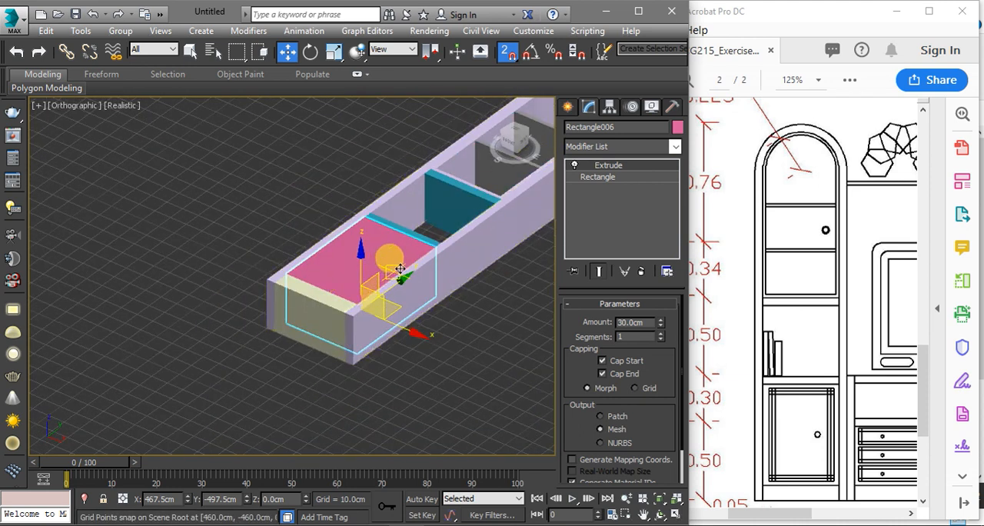
scroll(442, 229, "up", 3)
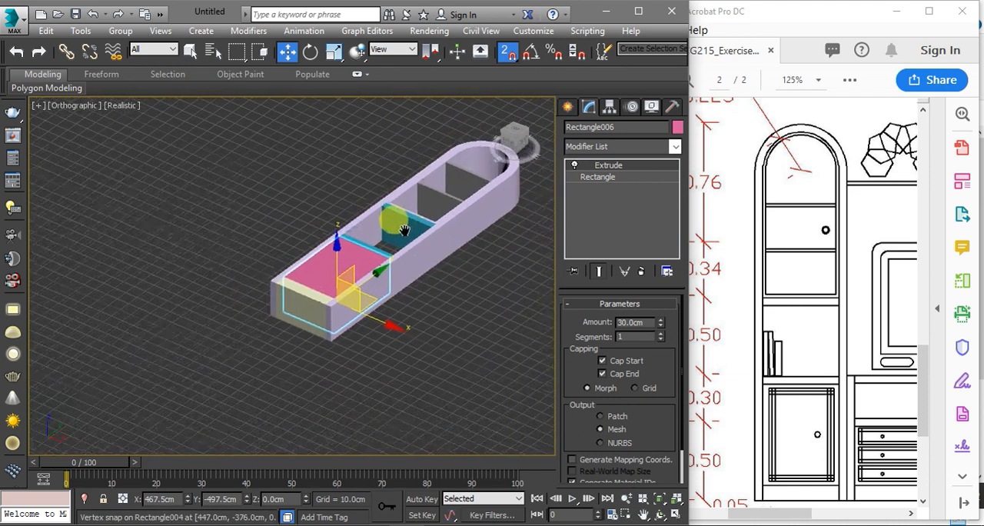
Set the extrusion amount of both thin upper shelves inside the arched frame to 28 cm
middle_click_drag(435, 217, 343, 241)
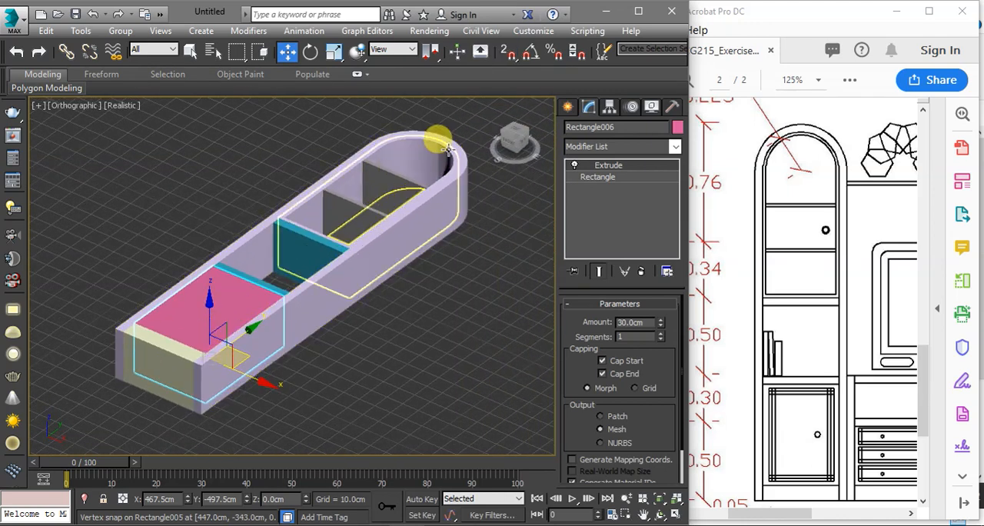
left_click(363, 275)
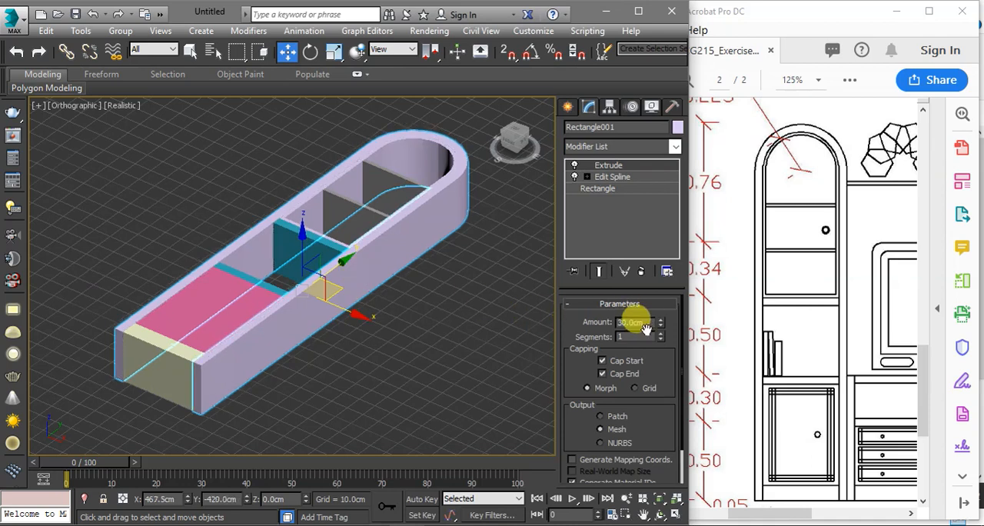
left_click(419, 193)
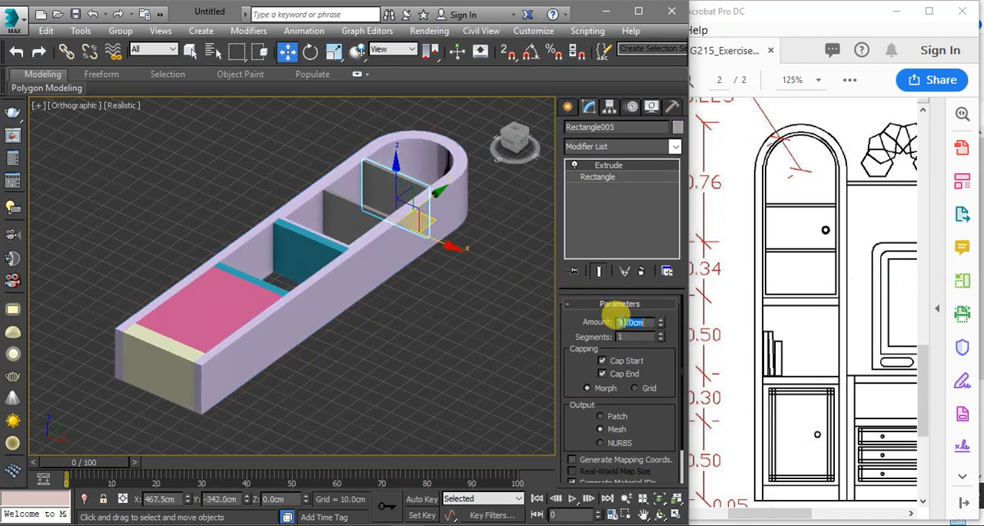
type("2")
key("Return")
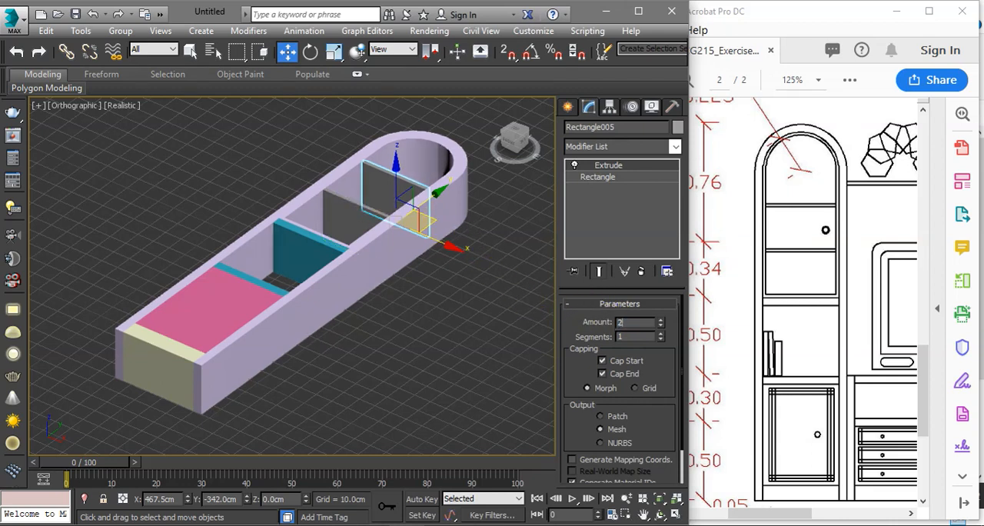
left_click(362, 226)
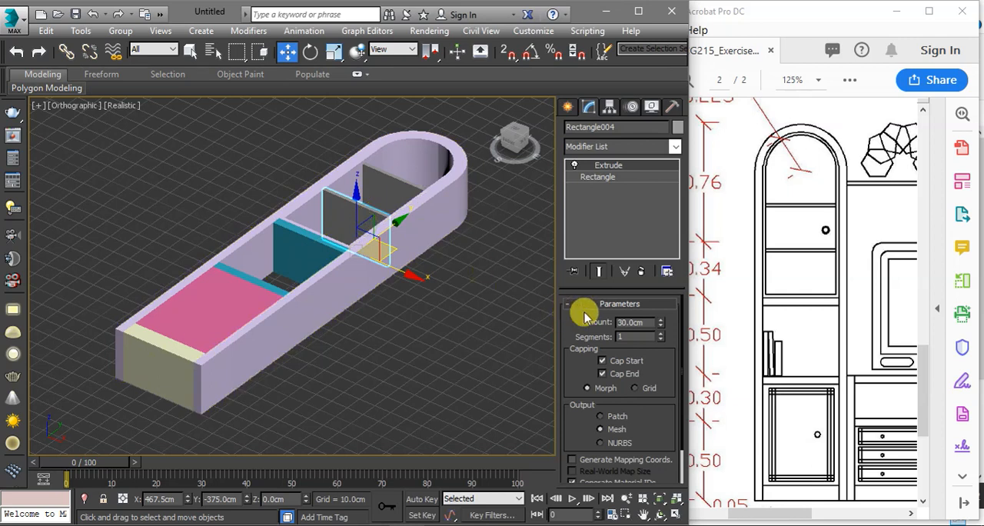
double_click(629, 321)
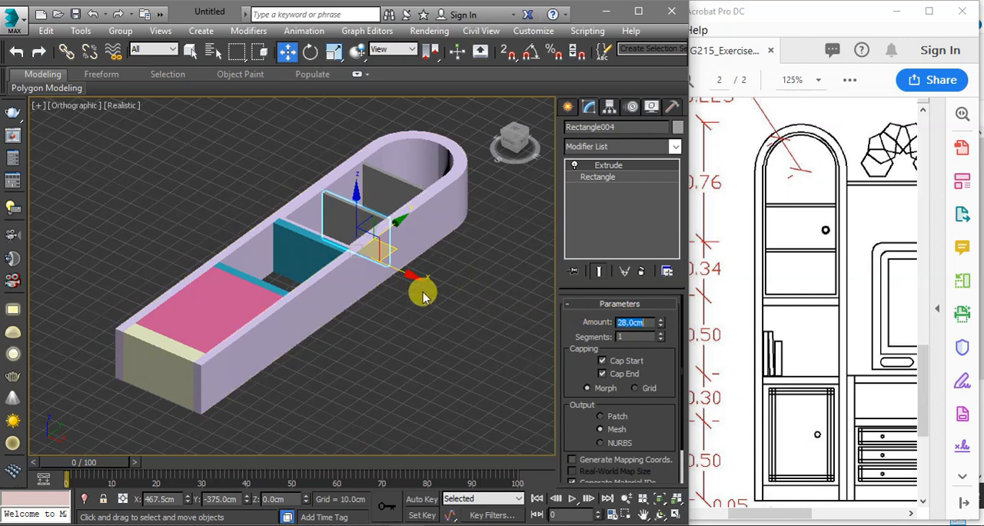
Set the extrusion amount of the two thick shelves above and below the open middle compartment to 28 cm
left_click(298, 247)
double_click(621, 320)
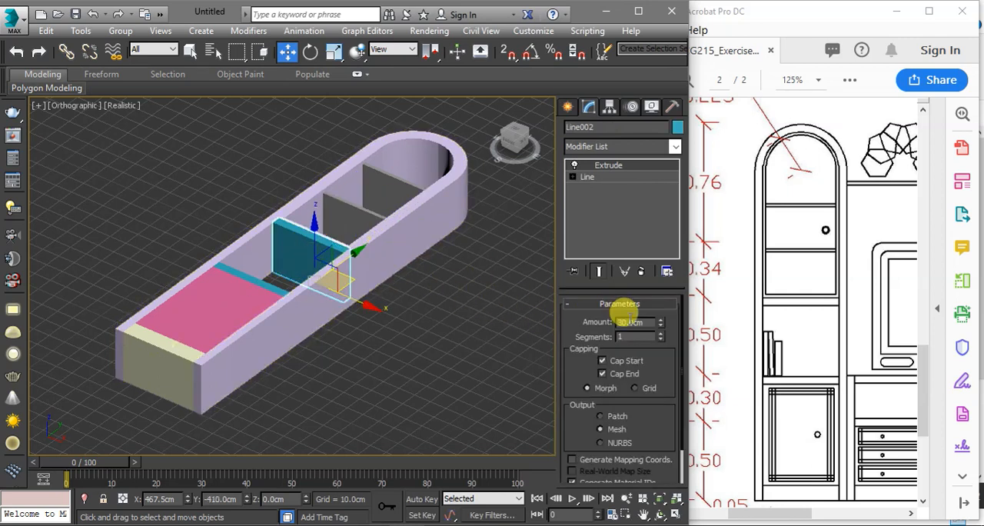
left_click(250, 329)
double_click(629, 321)
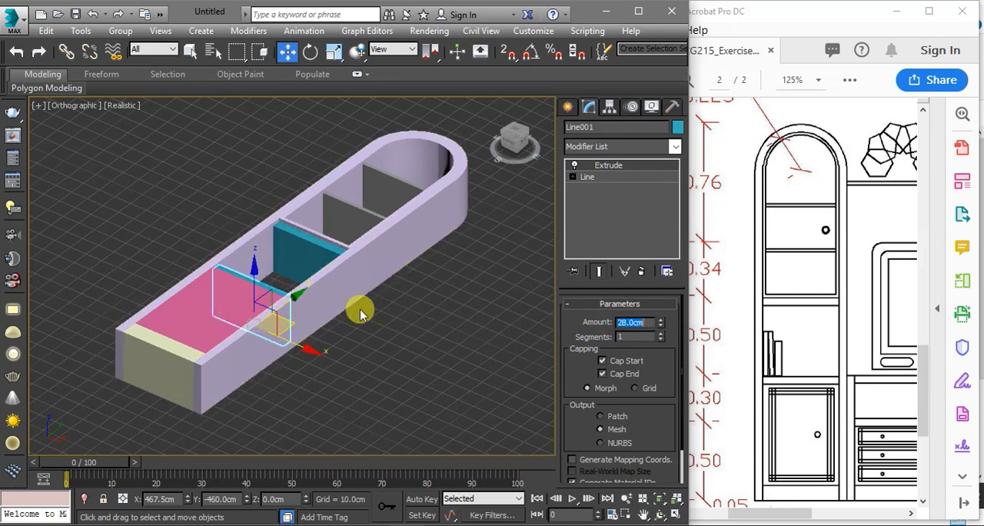
Set the extrusion amount of the bottom compartment block to 25 cm
left_click(221, 288)
scroll(214, 298, "up", 3)
middle_click_drag(214, 298, 250, 279)
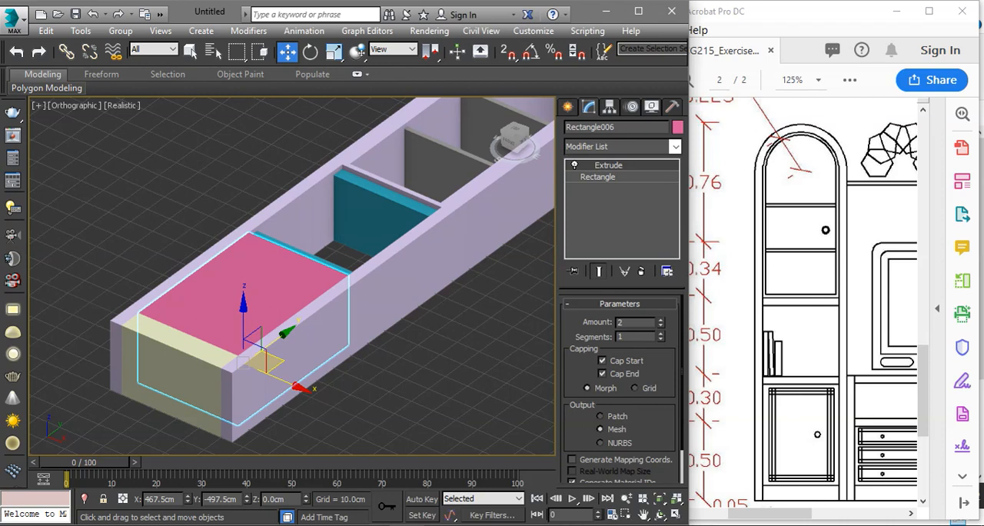
key("Return")
middle_click_drag(285, 289, 386, 382, "alt")
middle_click_drag(333, 238, 313, 229, "alt")
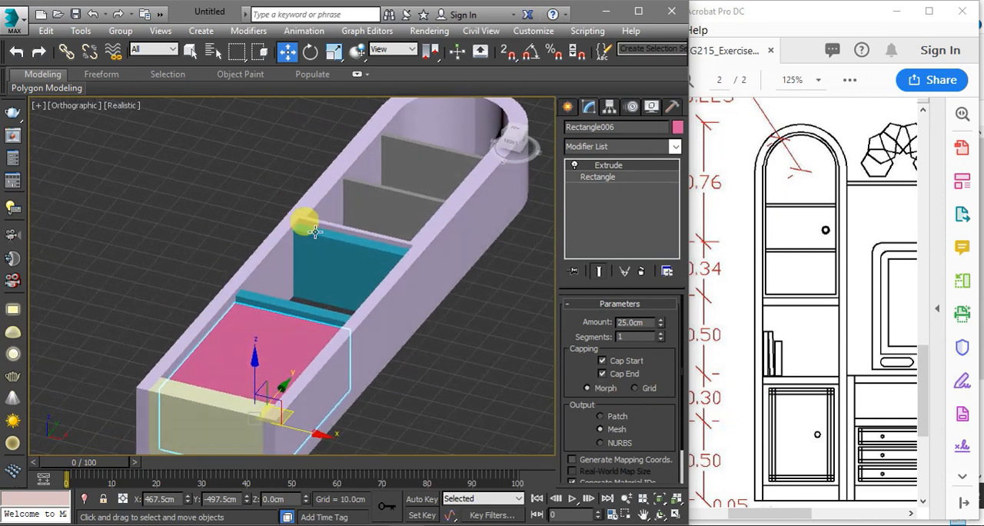
Set the extrusion amount of the inner arched frame around the thin shelves to 28 cm
left_click(342, 228)
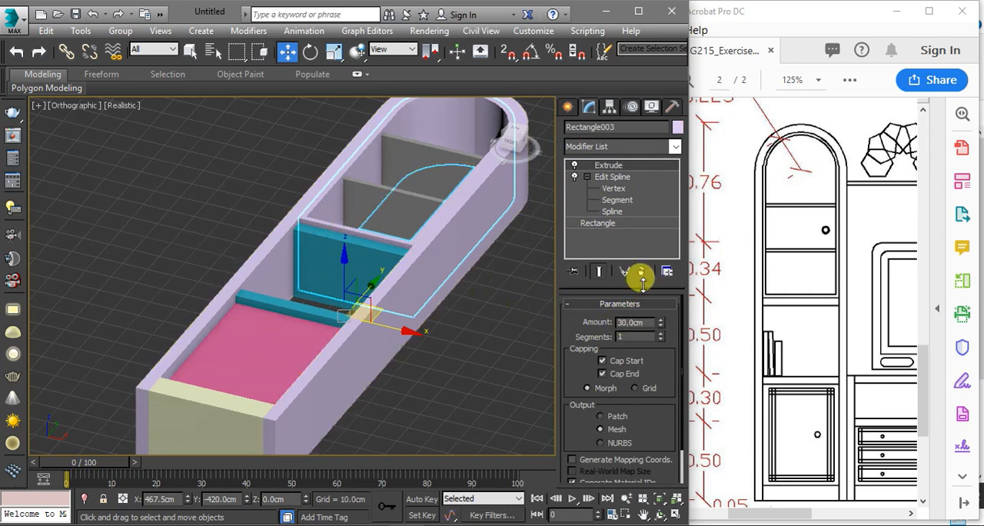
type("28")
key("Return")
middle_click_drag(395, 256, 366, 264, "alt")
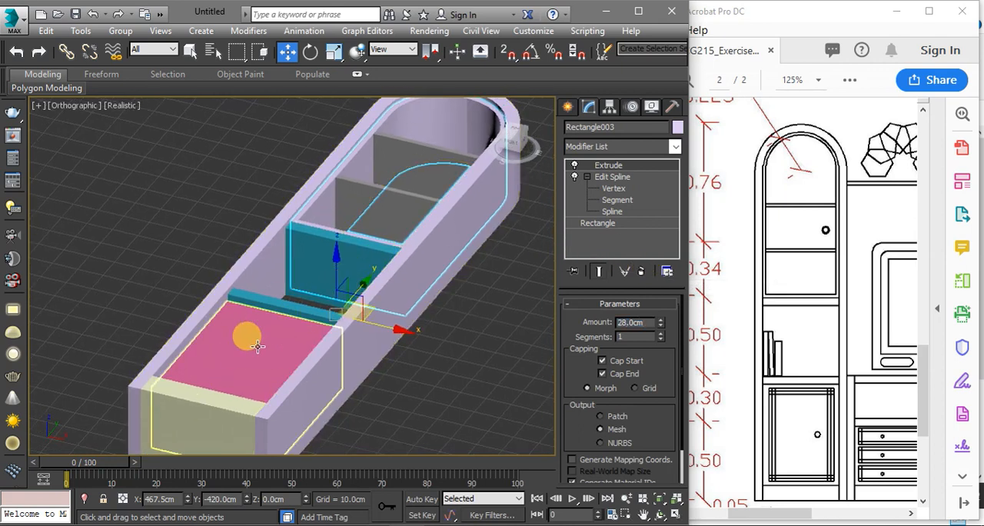
Add an Edit Spline modifier between the base rectangle and the Extrude of the bottom compartment block
left_click(568, 108)
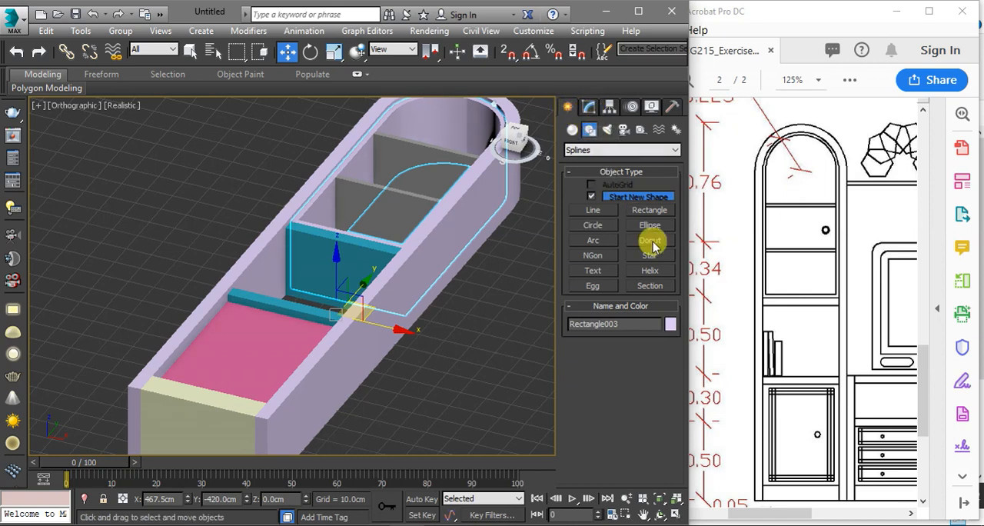
middle_click_drag(255, 289, 342, 206, "alt")
middle_click_drag(344, 247, 331, 275, "alt")
left_click(302, 300)
middle_click_drag(303, 315, 319, 248)
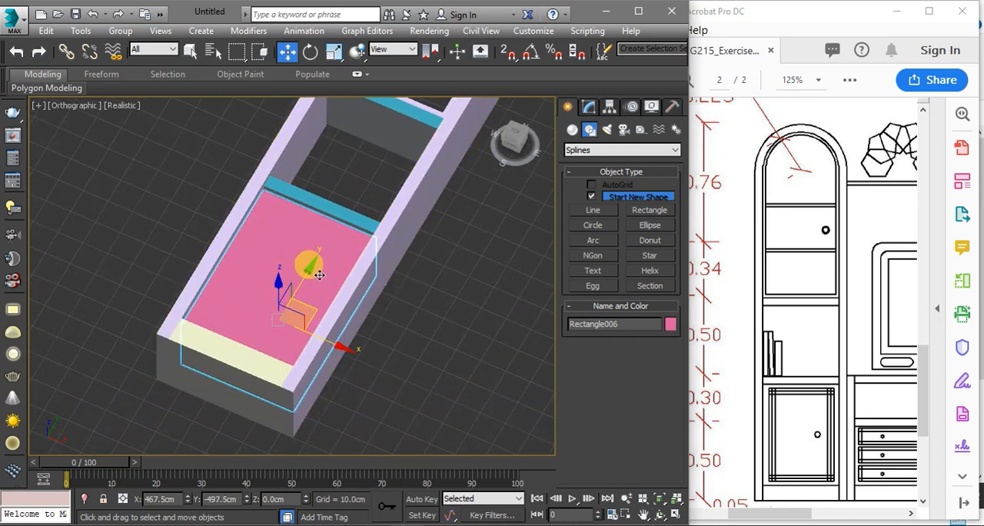
left_click(590, 107)
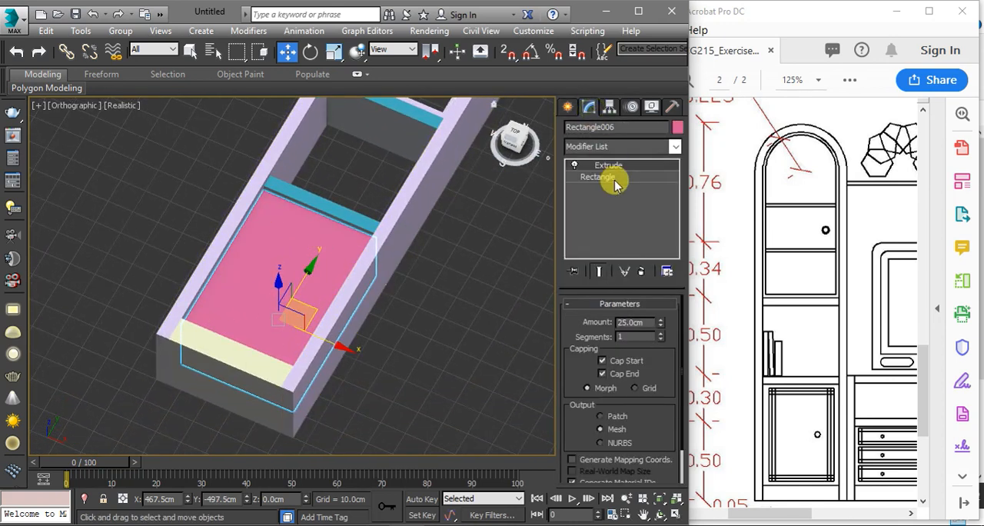
left_click(615, 179)
left_click(615, 146)
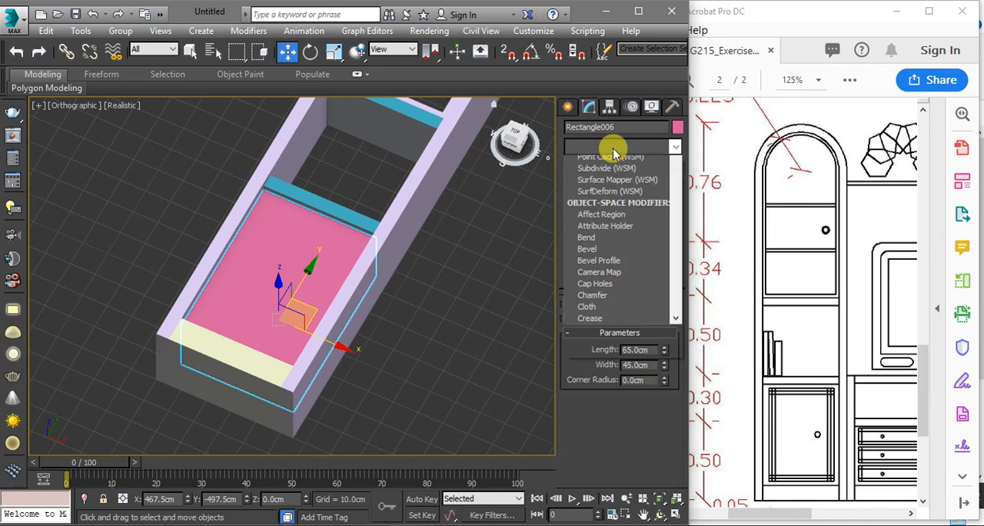
key("e")
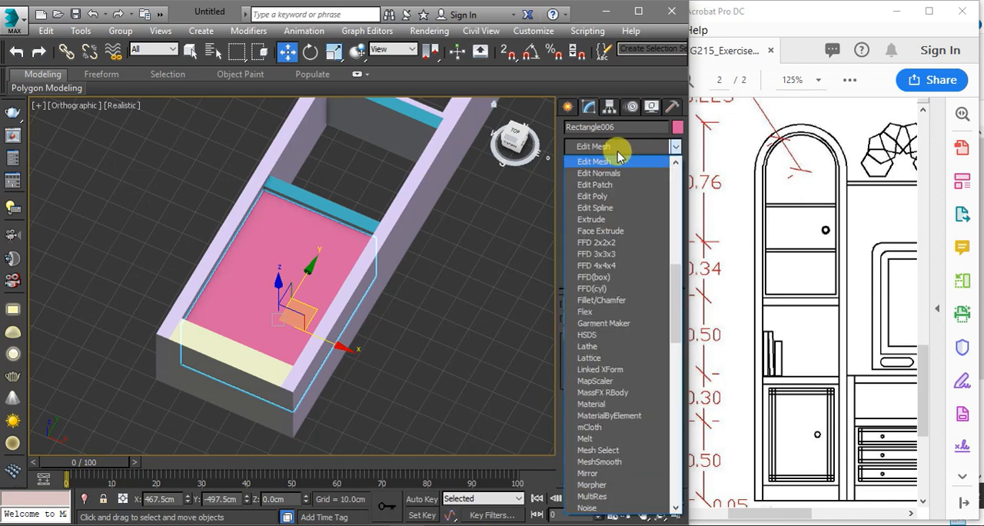
left_click(599, 209)
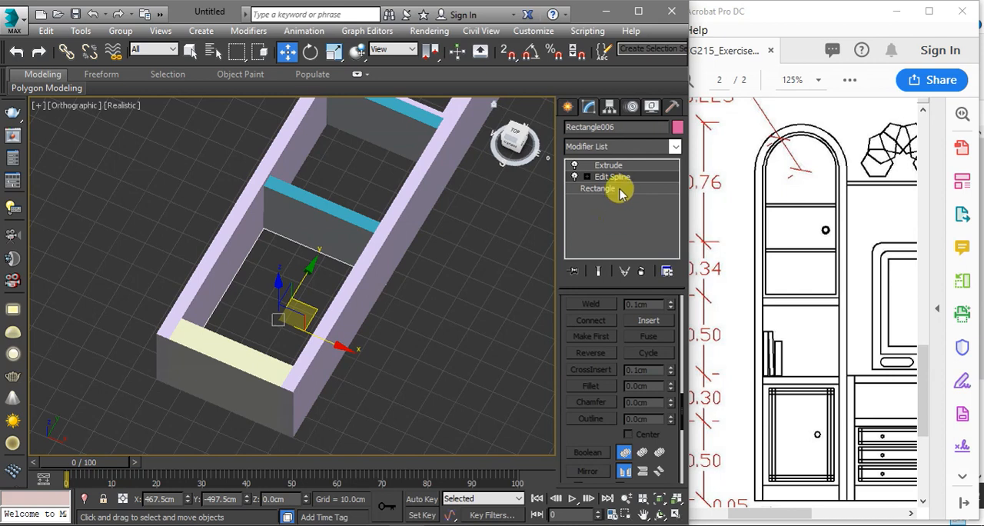
Outline the bottom block's rectangle spline inward to form a door frame, and return to its Extrude level
left_click(588, 176)
left_click(607, 213)
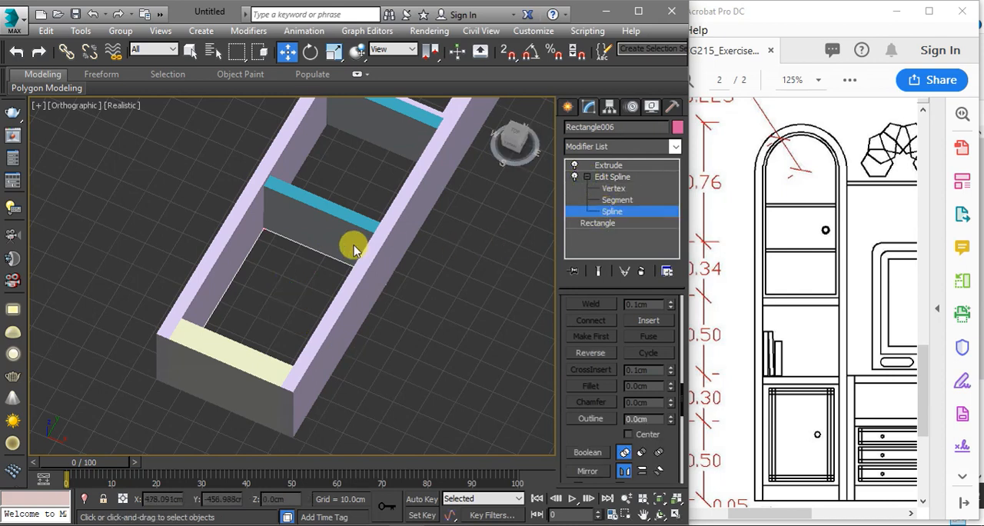
left_click(358, 264)
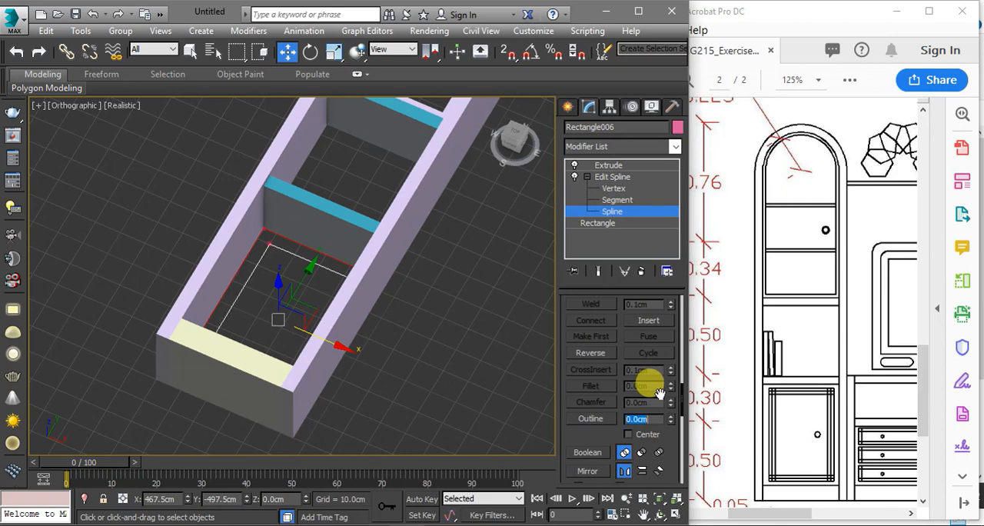
left_click(614, 178)
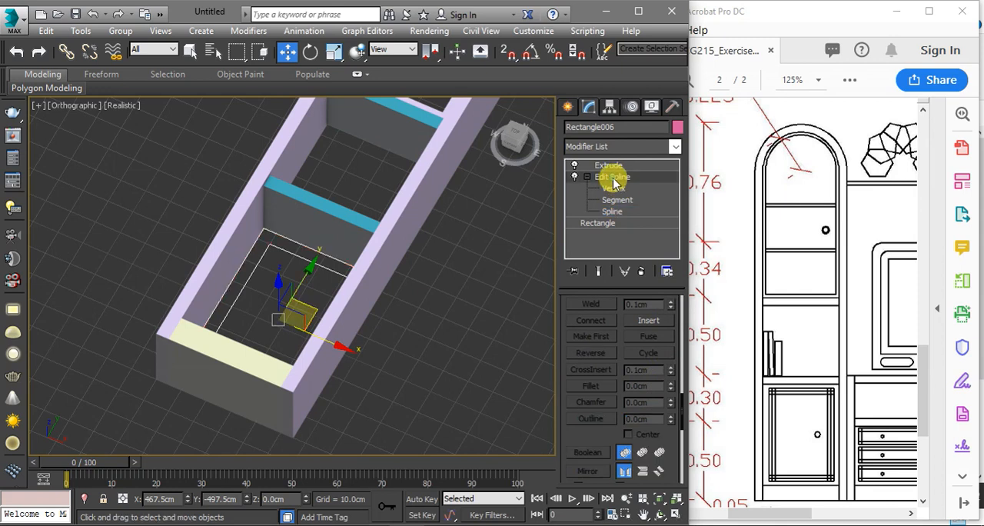
left_click(608, 166)
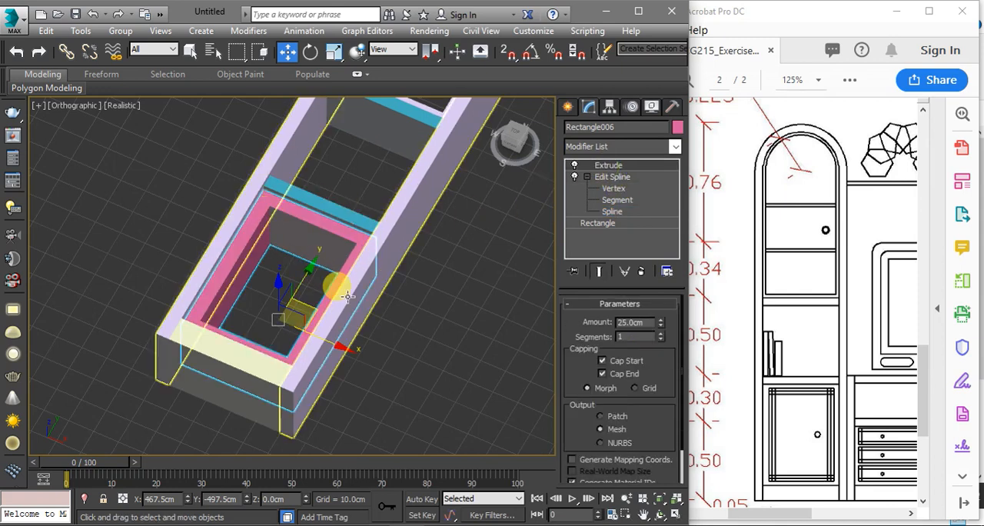
Switch to a top view of the lower door frame and bring up the spline shape tools
middle_click_drag(388, 326, 433, 352, "alt")
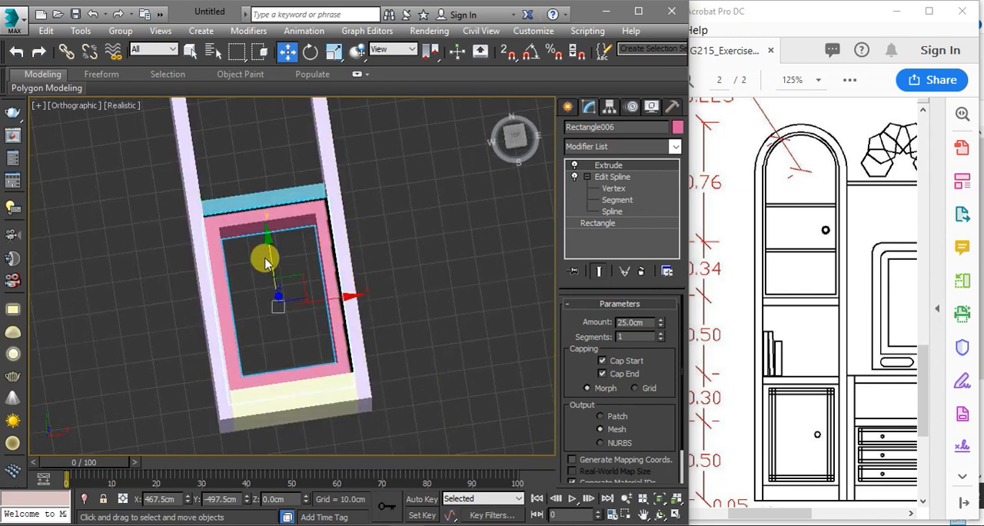
key("t")
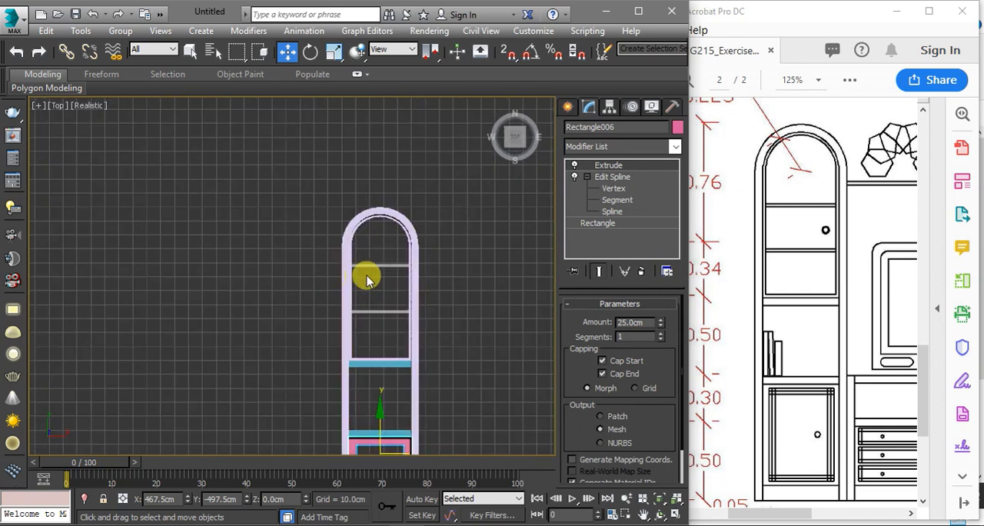
scroll(389, 282, "up", 6)
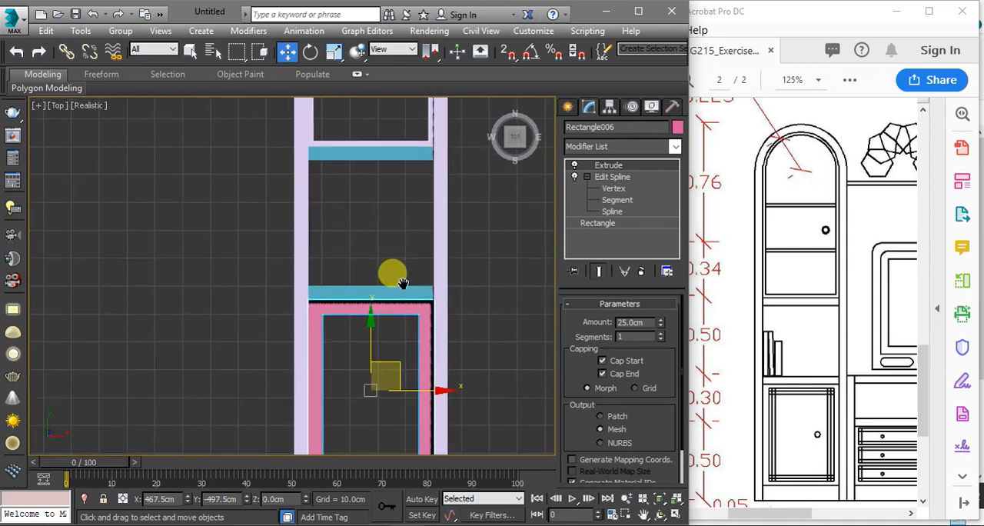
left_click(568, 106)
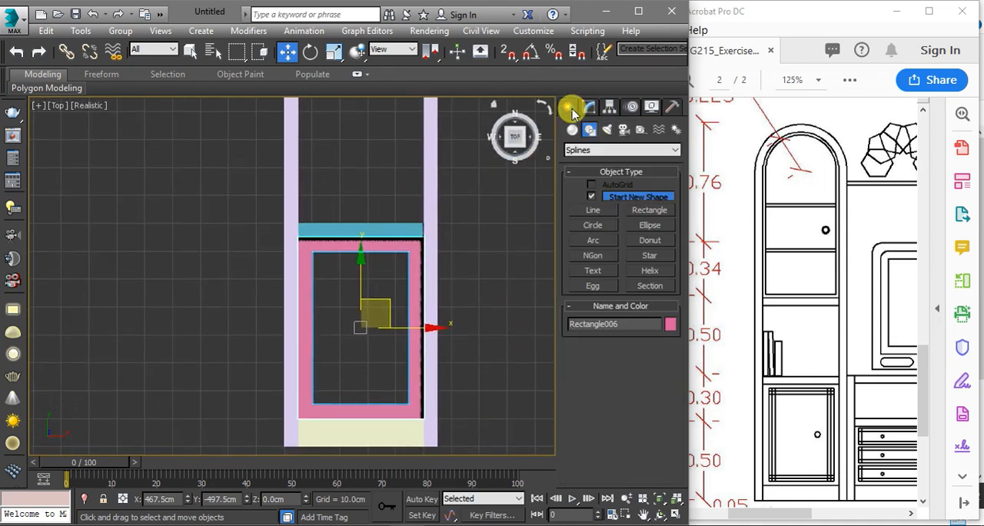
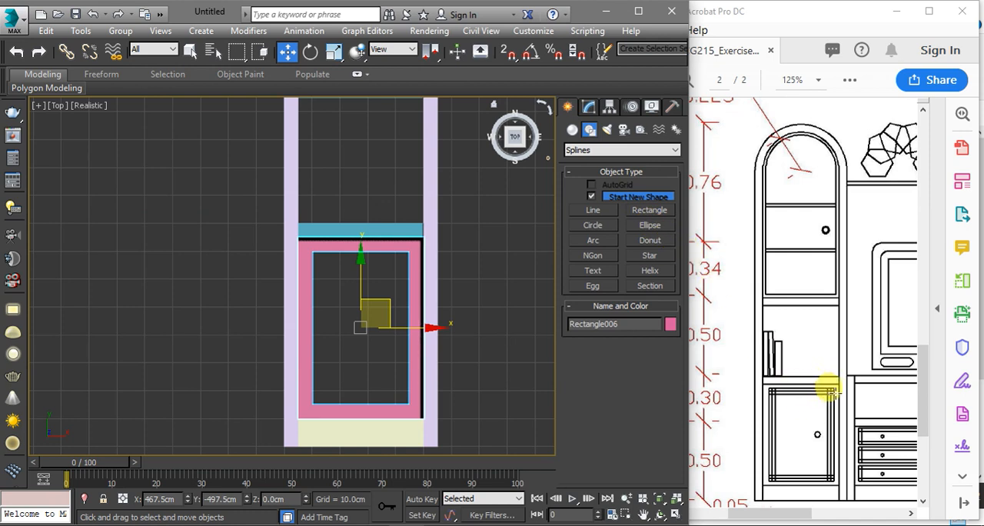
Draw an Extended Primitives ChamferBox about 59 by 39 cm over the lower door frame's opening, with grid snapping in wireframe top view
left_click(573, 130)
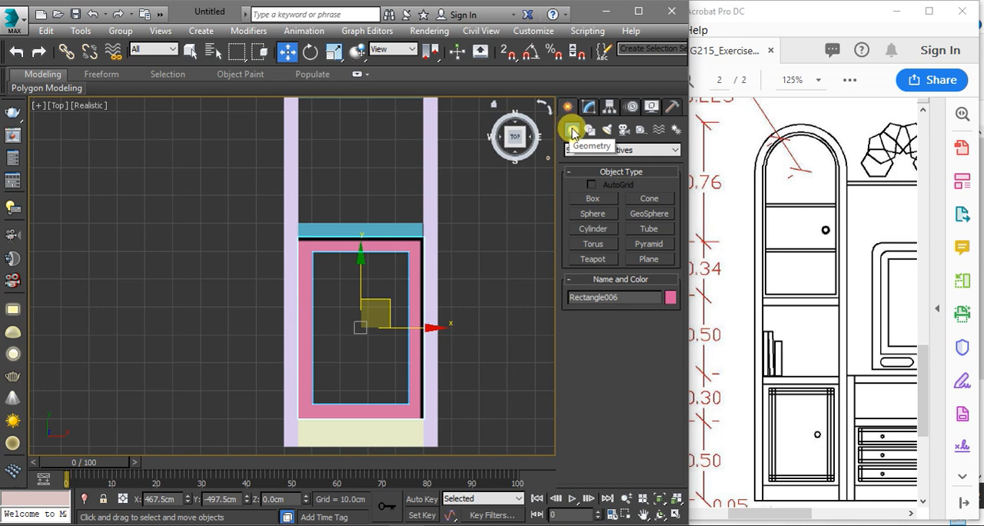
left_click(606, 151)
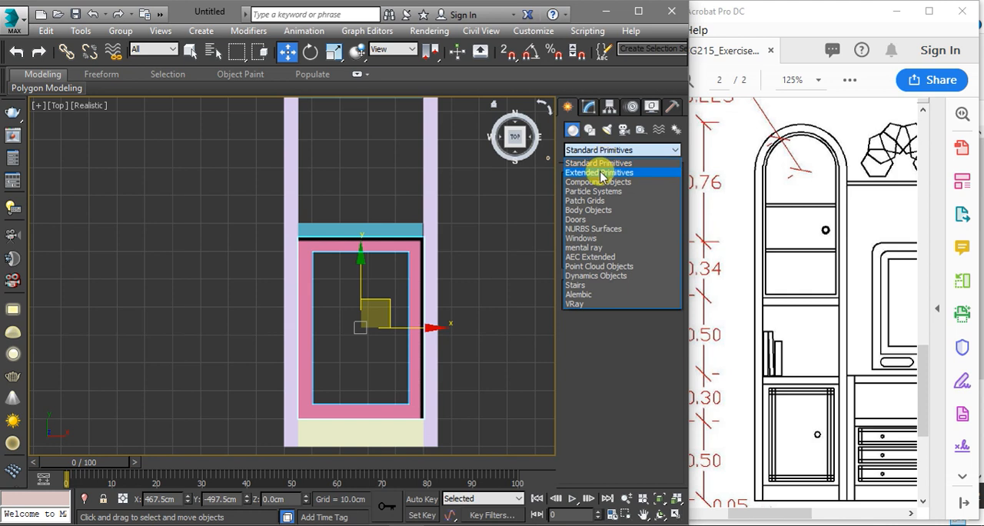
left_click(598, 173)
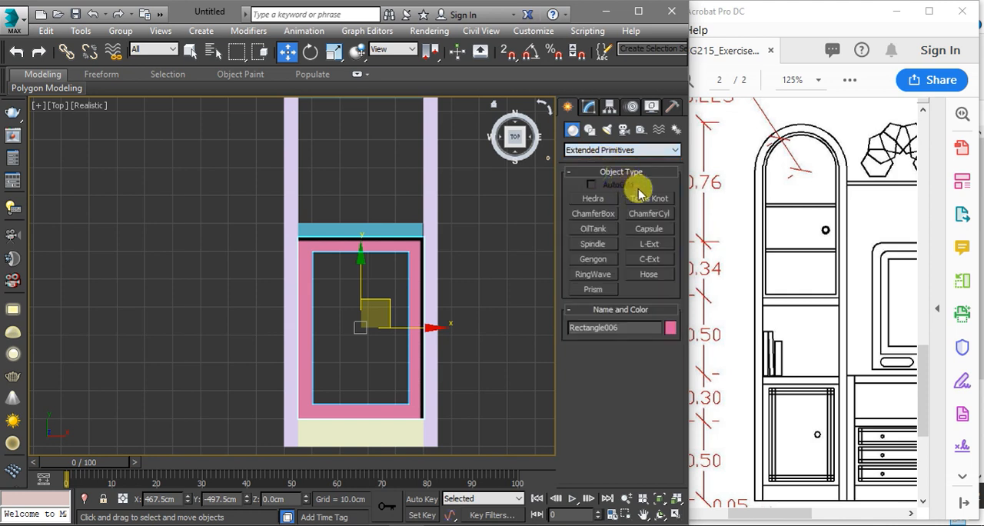
left_click(592, 213)
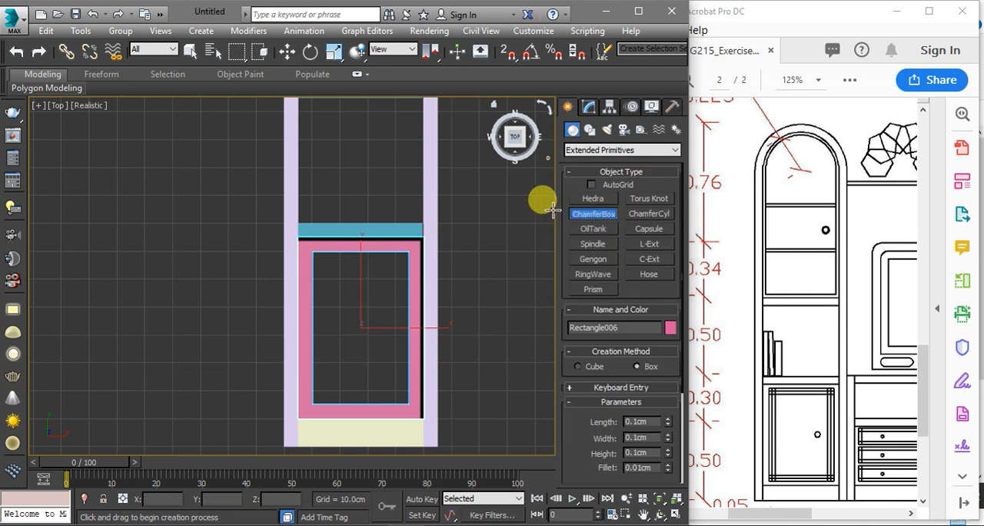
key("F3")
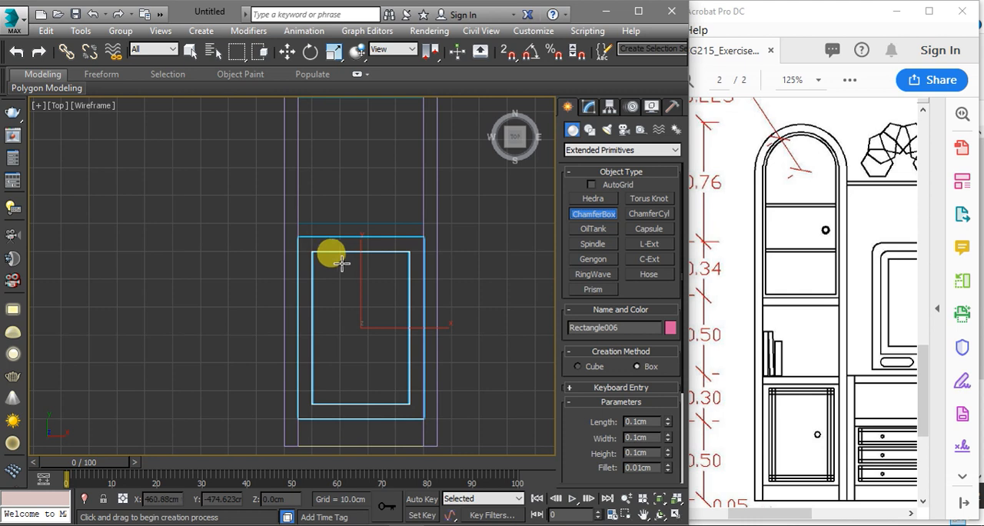
scroll(316, 251, "up", 2)
scroll(302, 245, "up", 4)
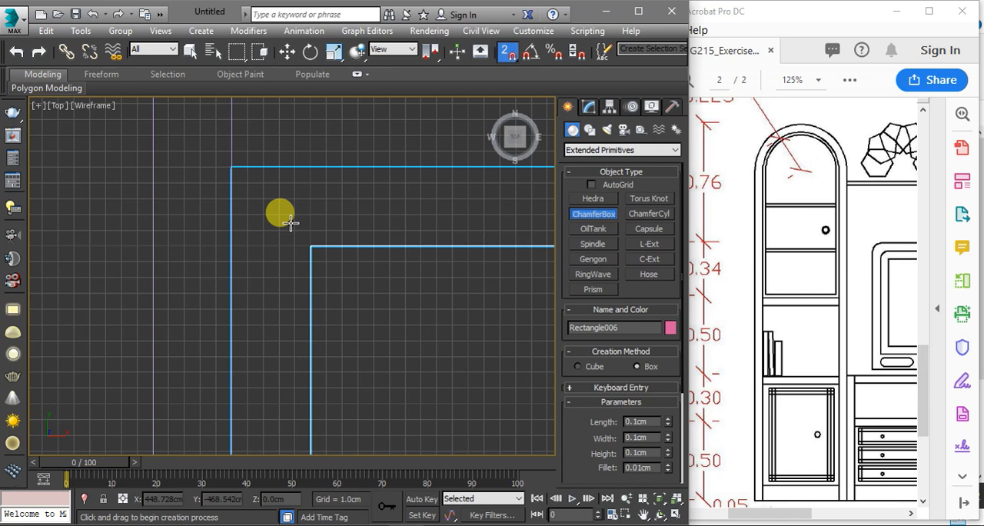
left_click_drag(280, 214, 345, 333)
scroll(249, 166, "down", 7)
scroll(328, 288, "up", 4)
scroll(341, 323, "up", 4)
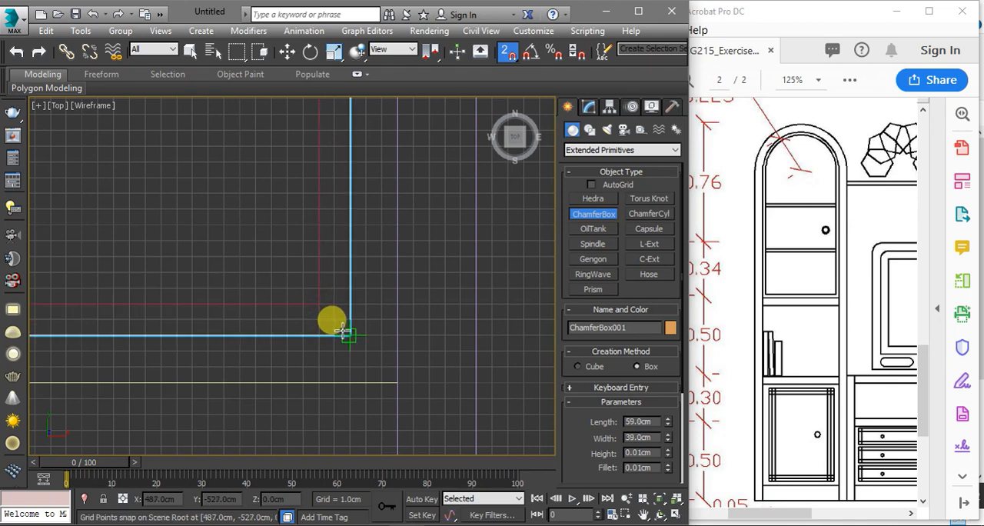
left_click_drag(343, 332, 343, 332)
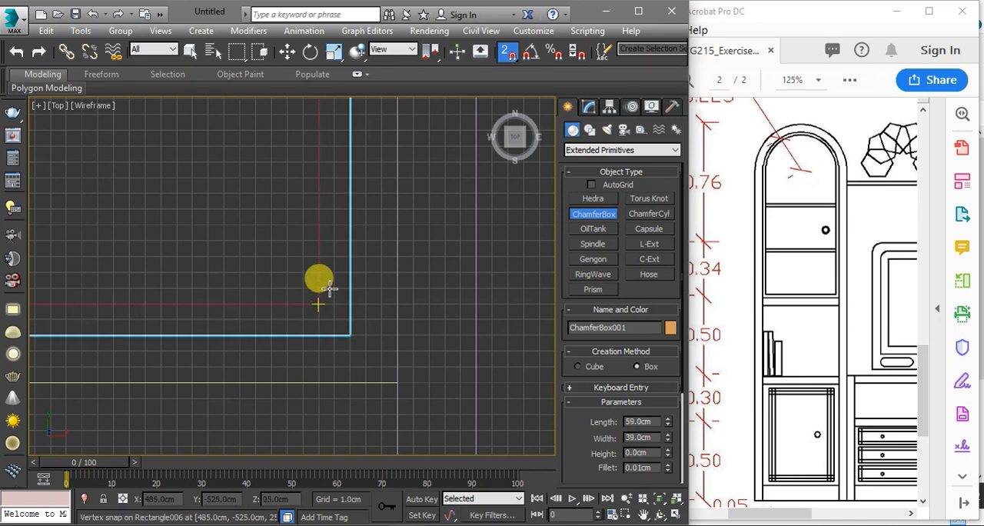
left_click(331, 285)
Set the chamfer box's height to 2 cm
middle_click_drag(430, 330, 438, 305, "alt")
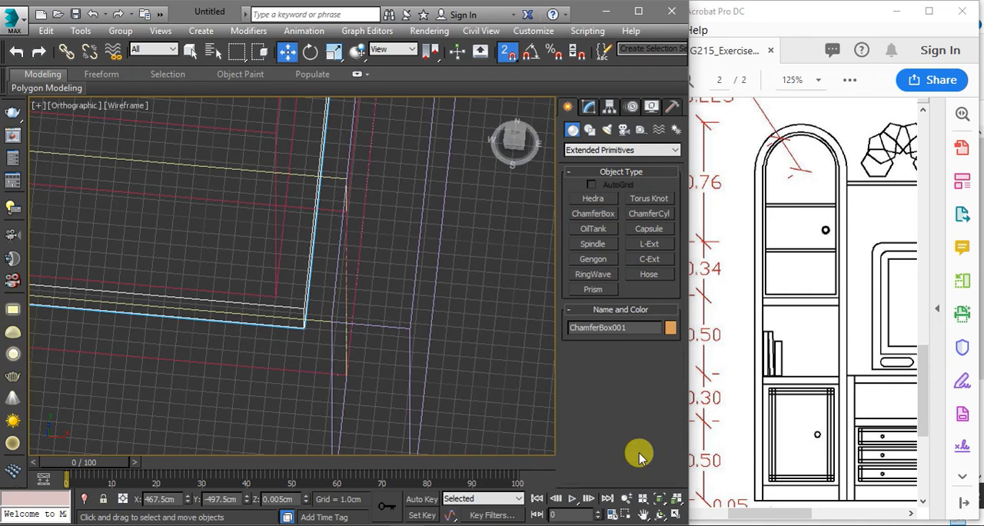
left_click(588, 106)
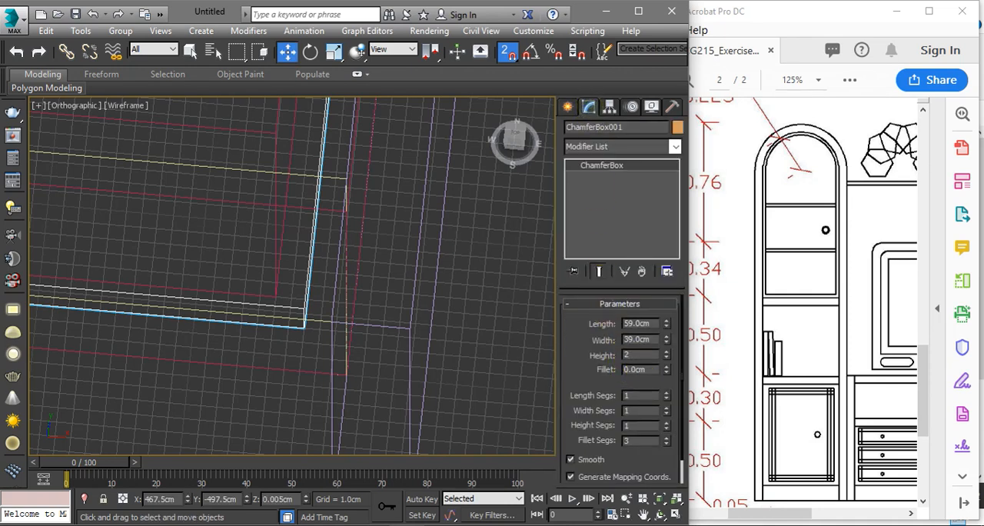
key("Tab")
scroll(369, 301, "down", 4)
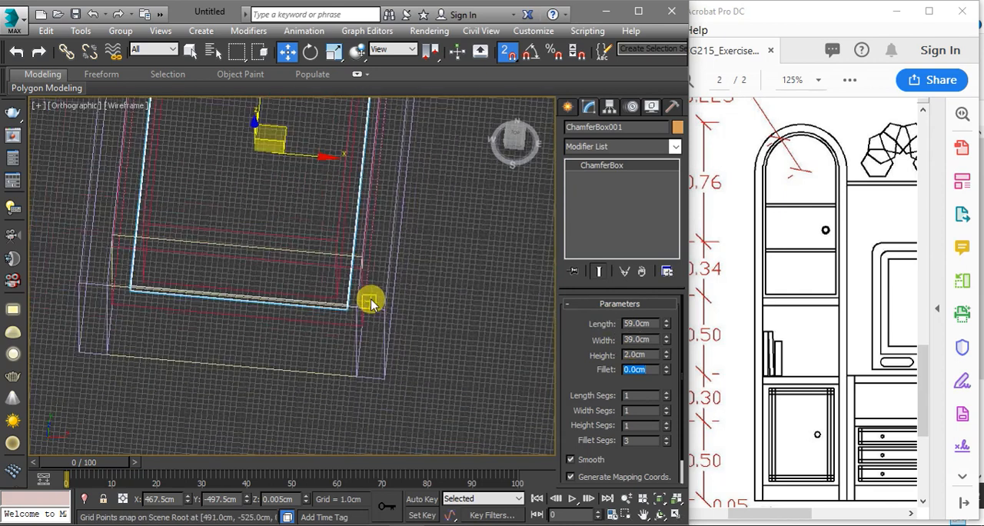
Isolate the chamfer box and display it shaded at its corner
right_click(369, 301)
left_click(389, 245)
scroll(358, 270, "up", 3)
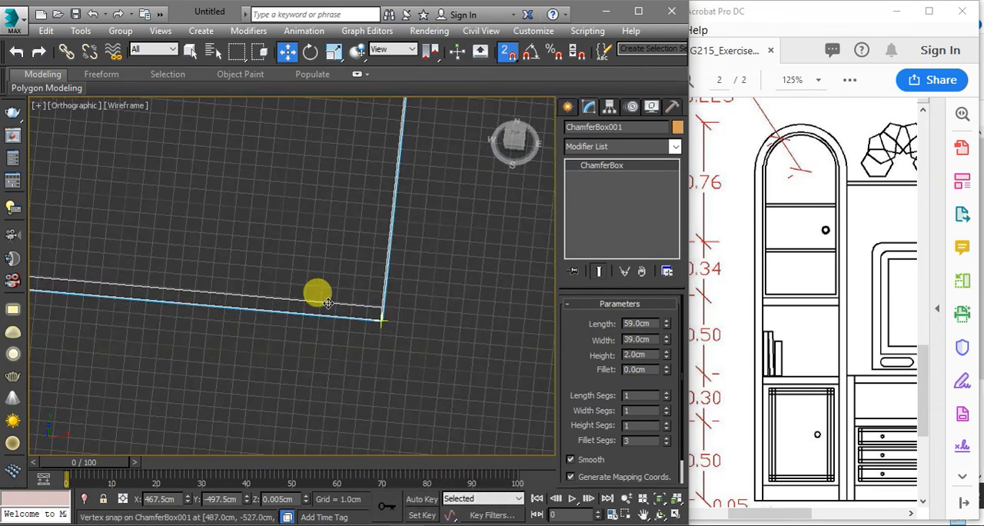
key("F3")
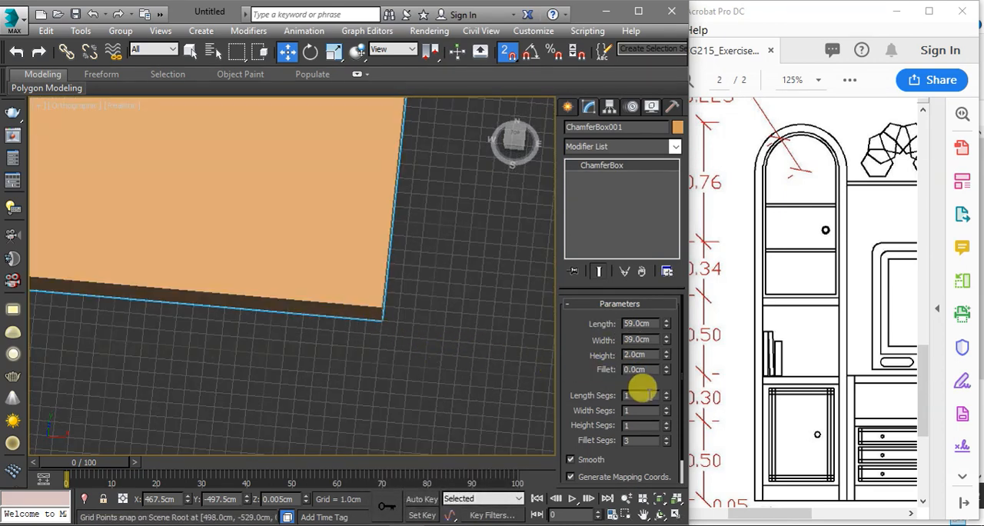
Try out fillet sizes on the chamfer box's edges and set the fillet to 0.5 cm
left_click_drag(666, 372, 663, 332)
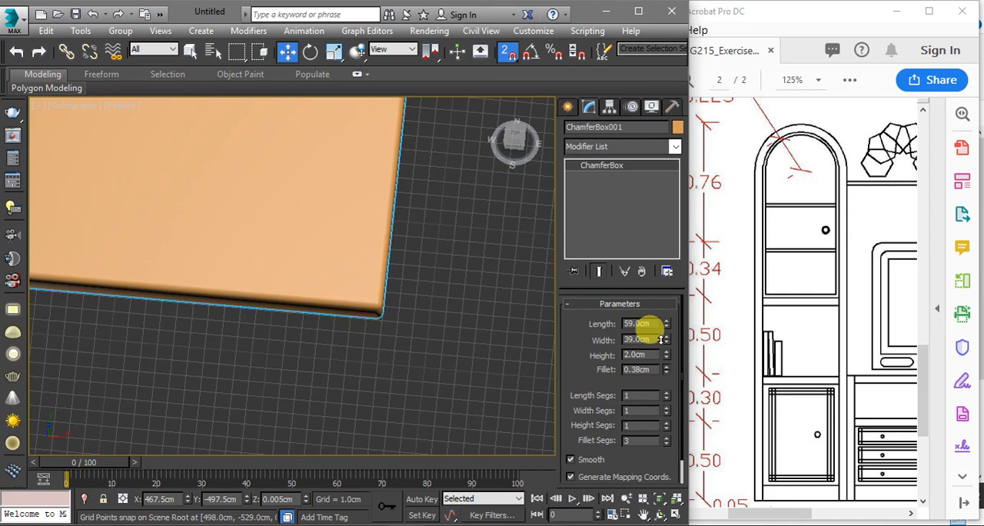
left_click(637, 371)
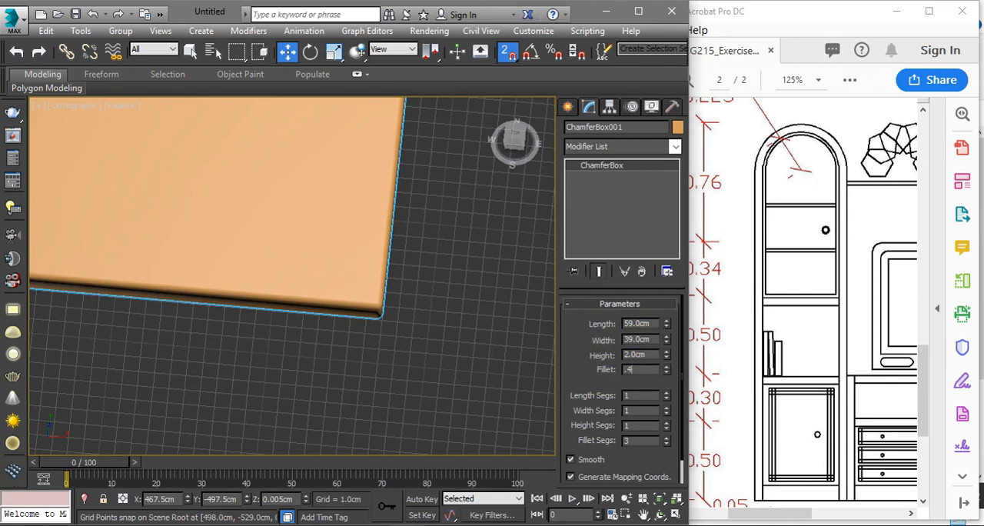
scroll(481, 320, "down", 5)
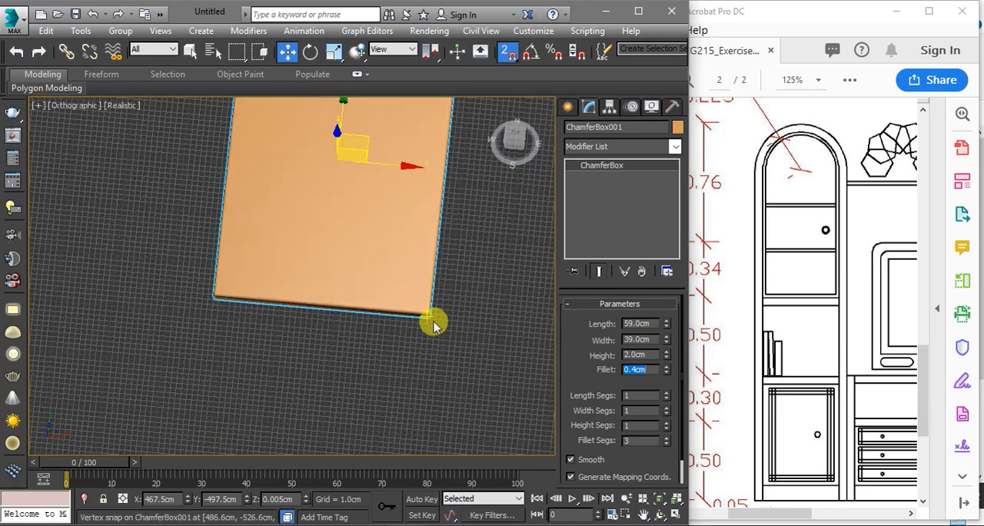
middle_click_drag(442, 324, 402, 251, "alt")
scroll(401, 250, "up", 3)
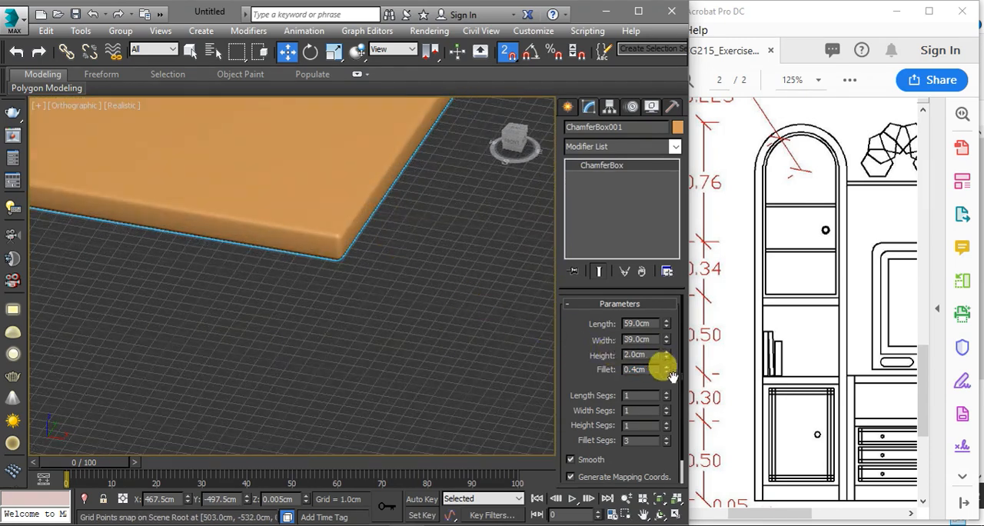
left_click_drag(662, 371, 667, 372)
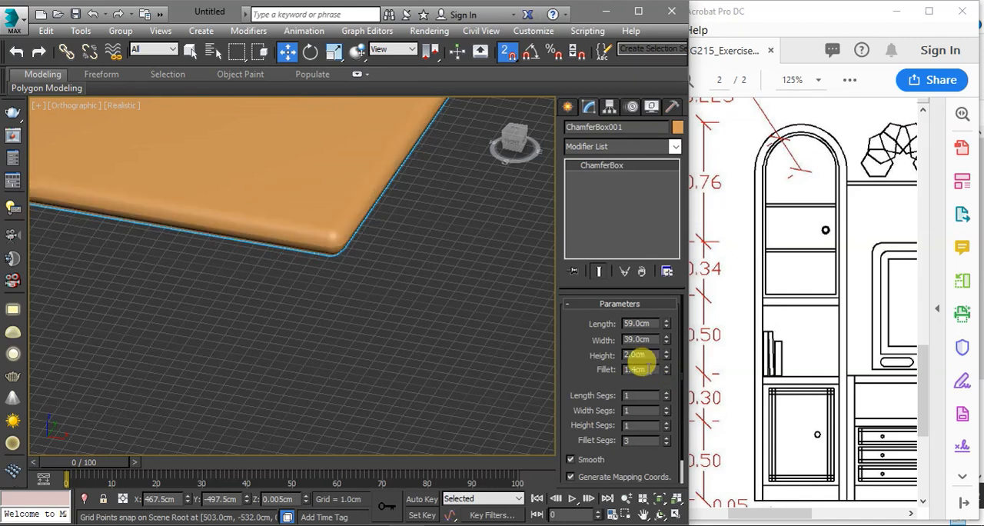
key("Return")
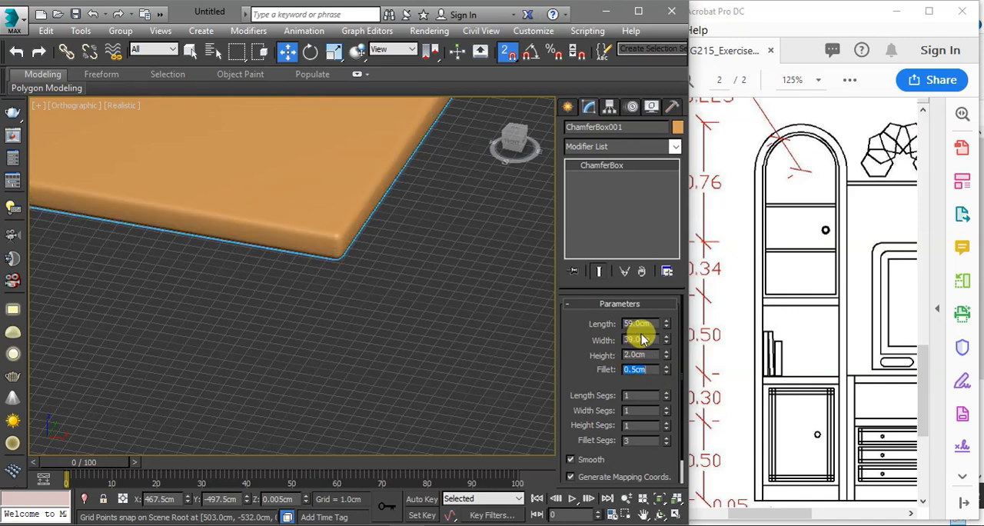
End the isolation, show the cabinet in a wireframe front view, and turn off snapping
right_click(408, 285)
left_click(411, 226)
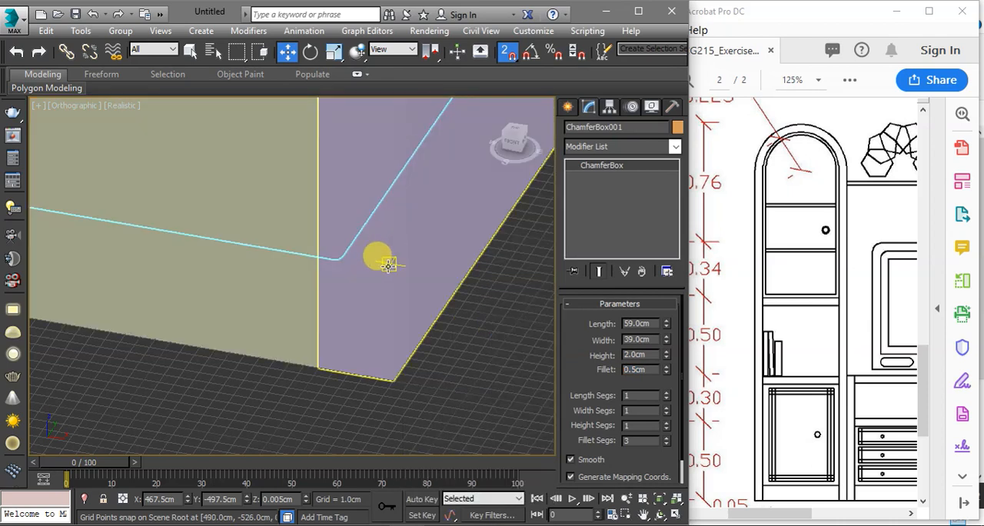
key("f")
key("z")
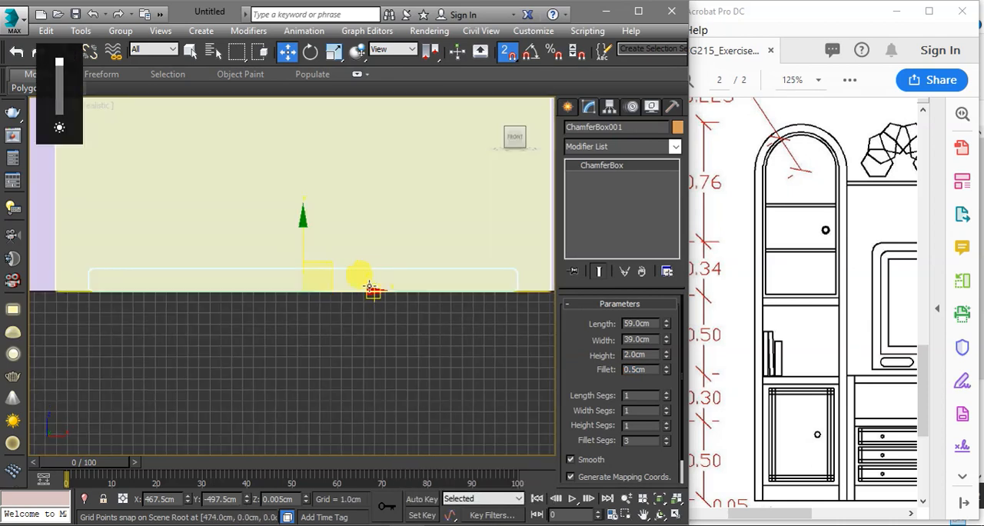
key("F3")
scroll(362, 285, "down", 4)
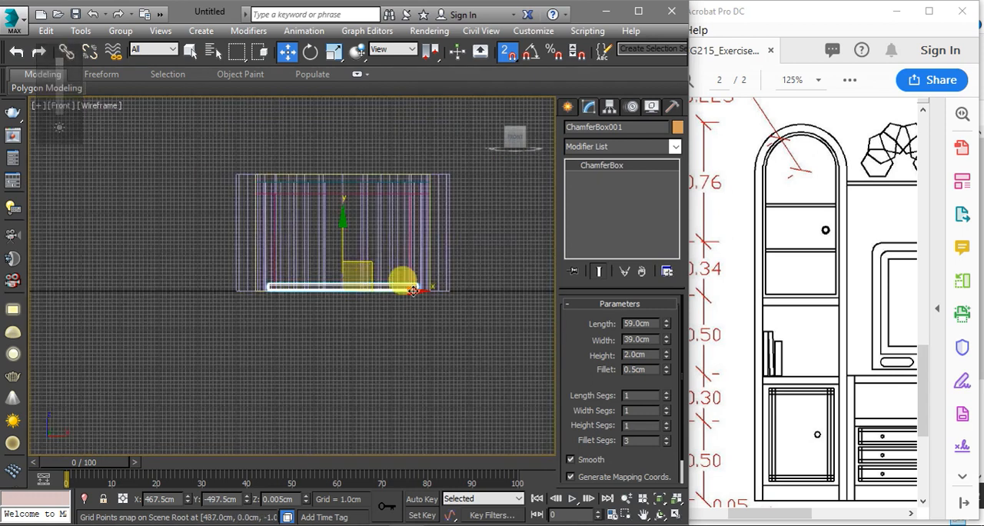
key("s")
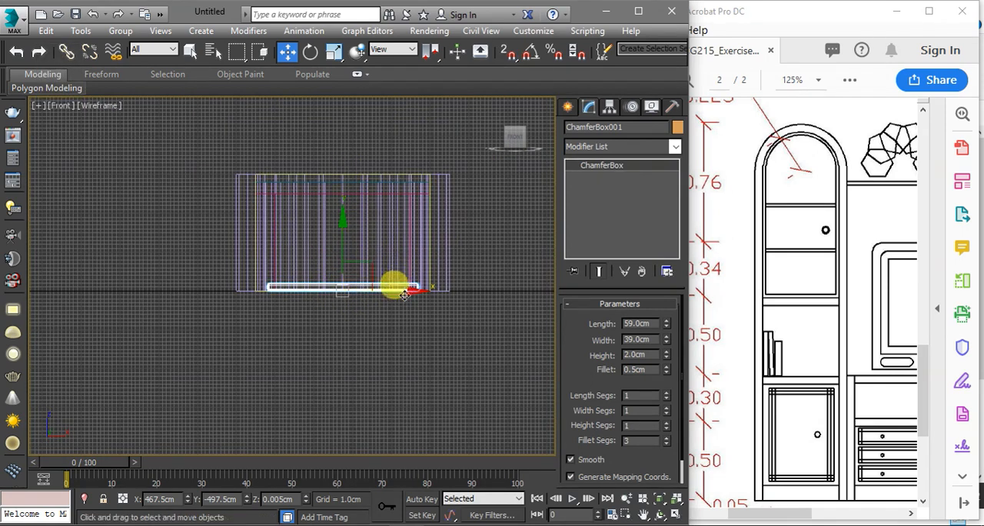
Align the chamfer box to the pink door frame in Z position only, matching its Minimum to the frame's Maximum
middle_click_drag(385, 245, 376, 268, "alt")
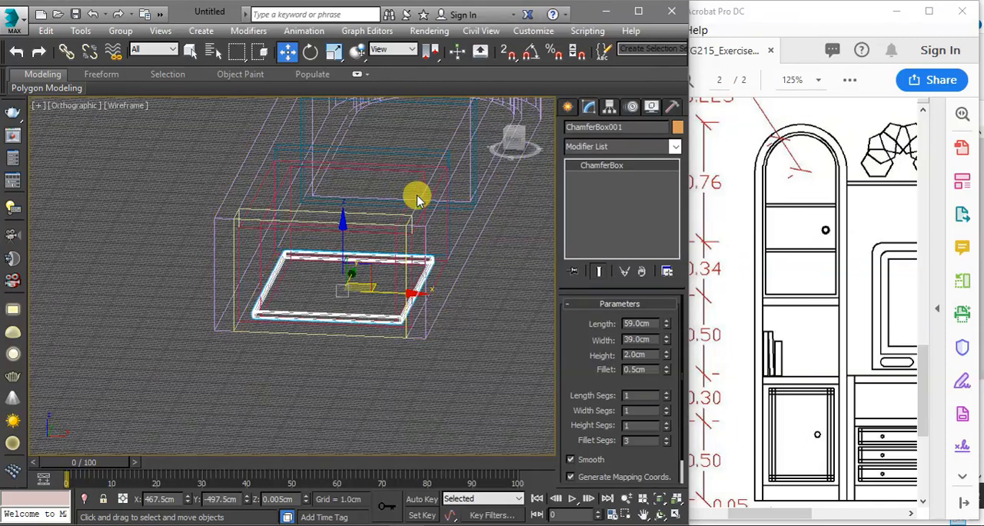
key("F3")
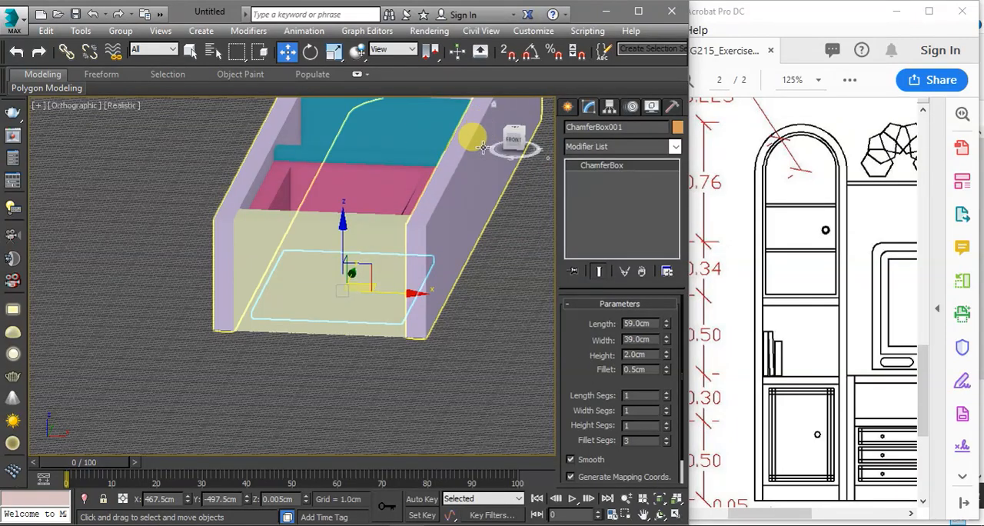
middle_click_drag(385, 225, 332, 231, "alt")
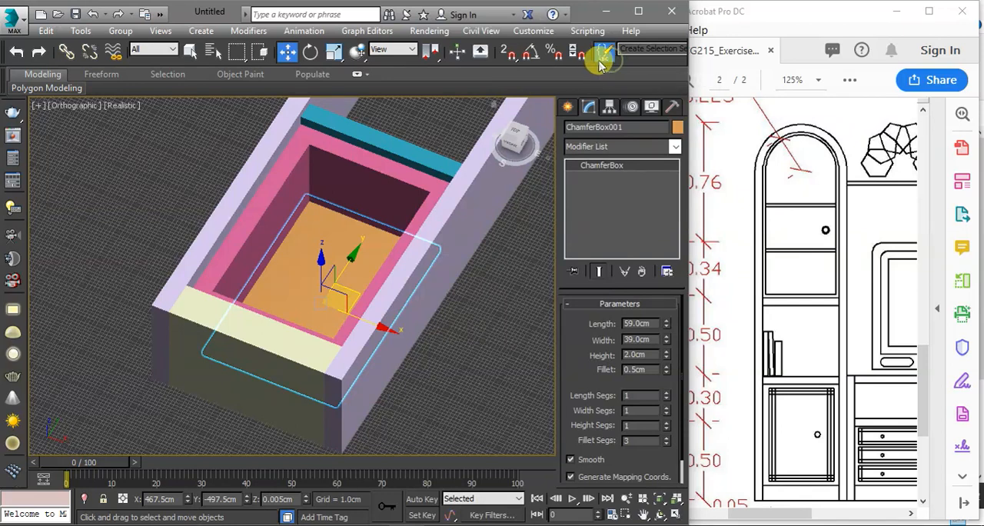
left_click_drag(629, 59, 398, 47)
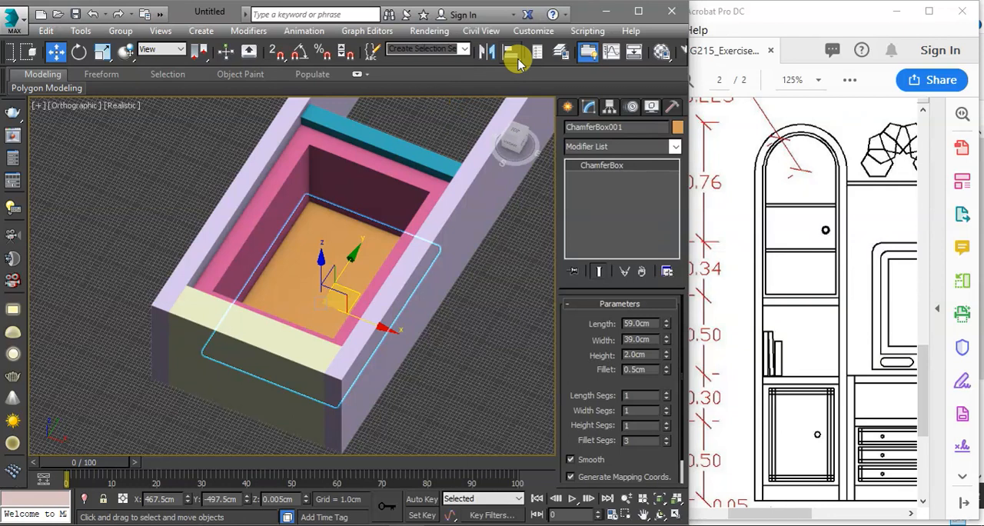
left_click(515, 57)
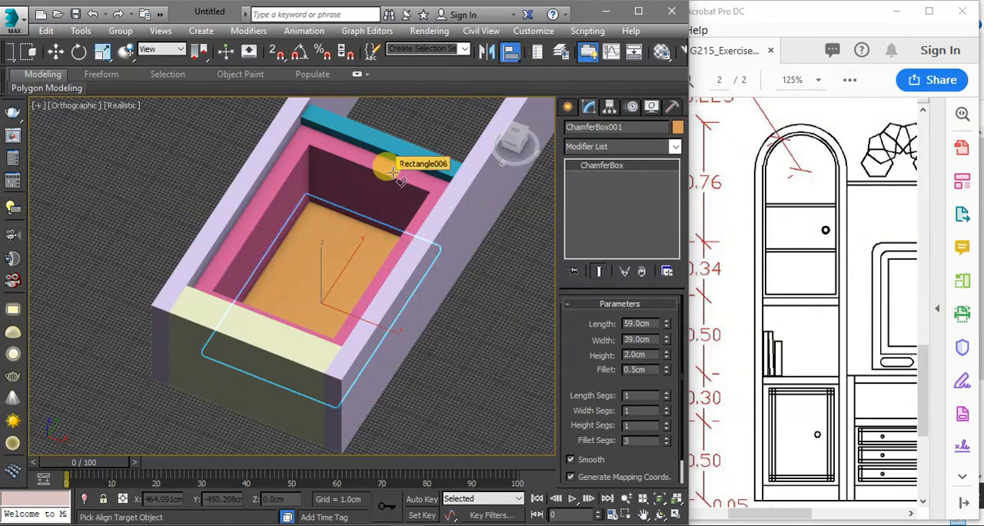
left_click(394, 172)
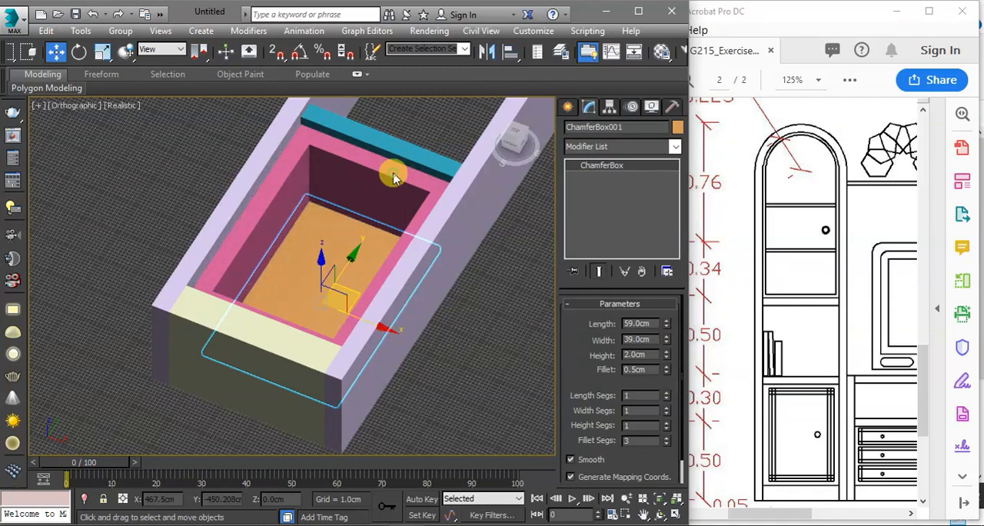
left_click_drag(339, 132, 537, 125)
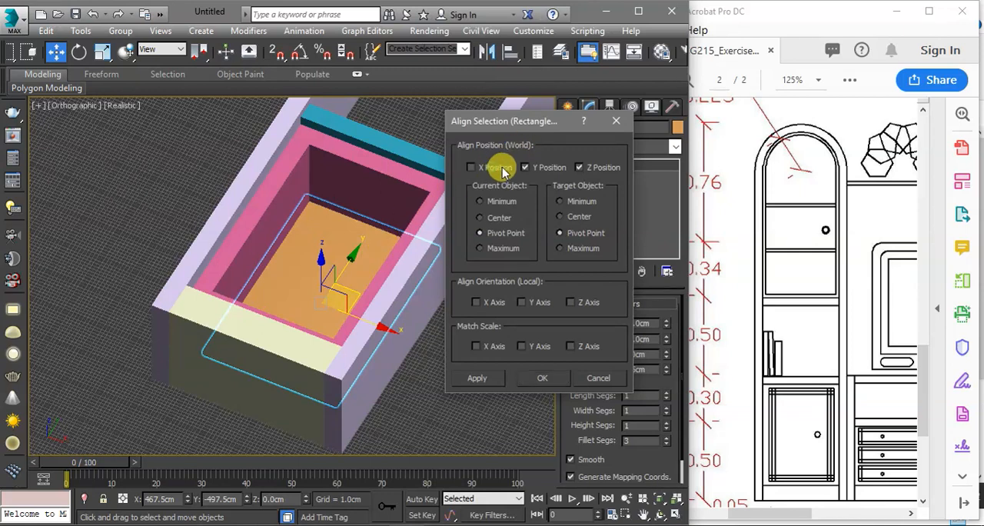
left_click(530, 170)
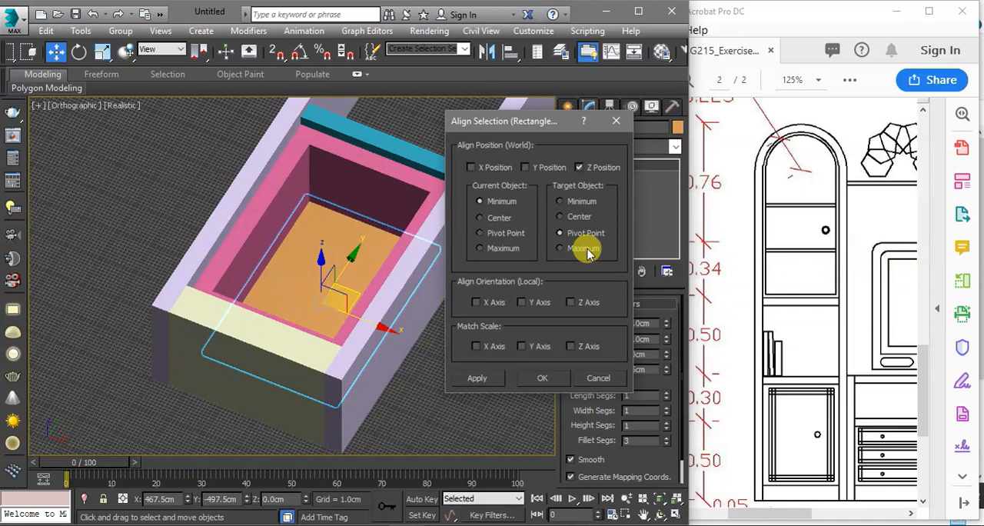
left_click(585, 248)
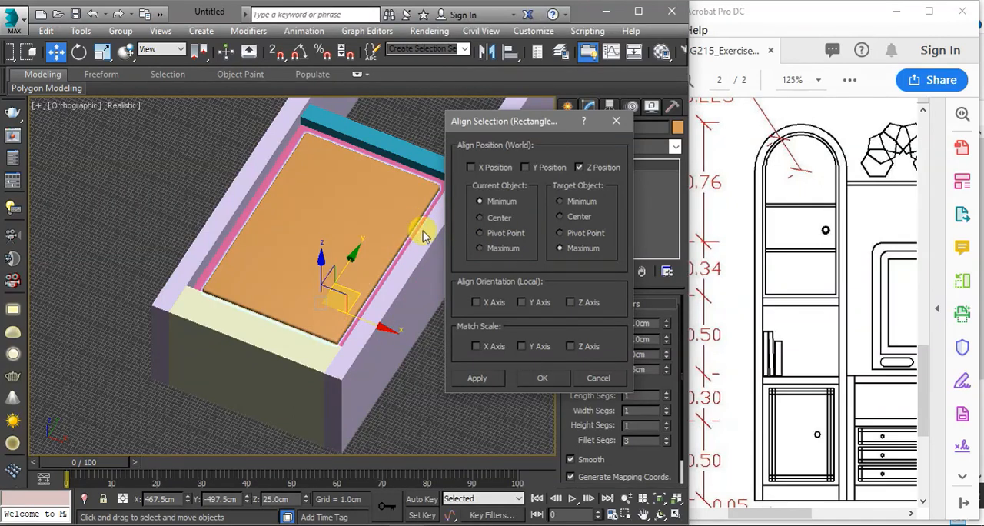
left_click(528, 376)
Try heights of 3 cm and 4 cm on the chamfer box door panel
middle_click_drag(413, 281, 405, 222, "alt")
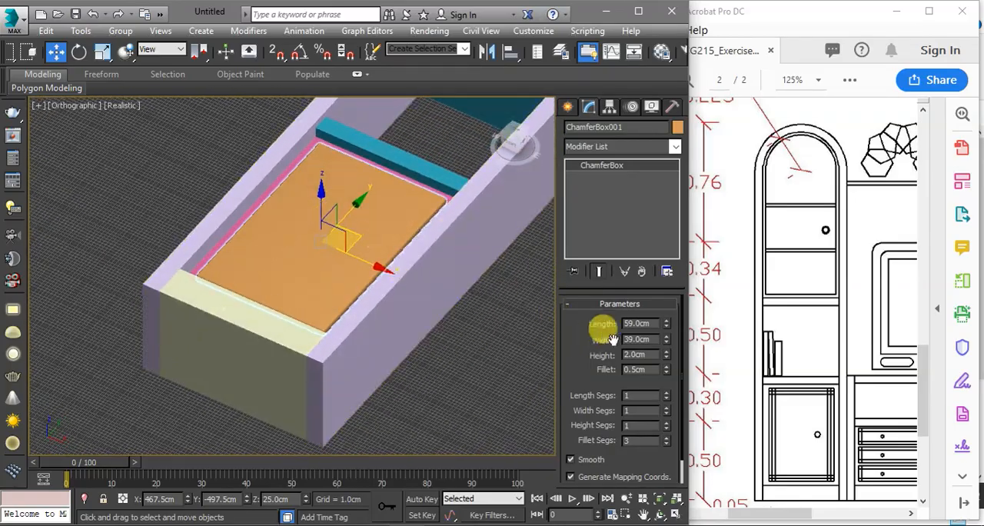
double_click(635, 354)
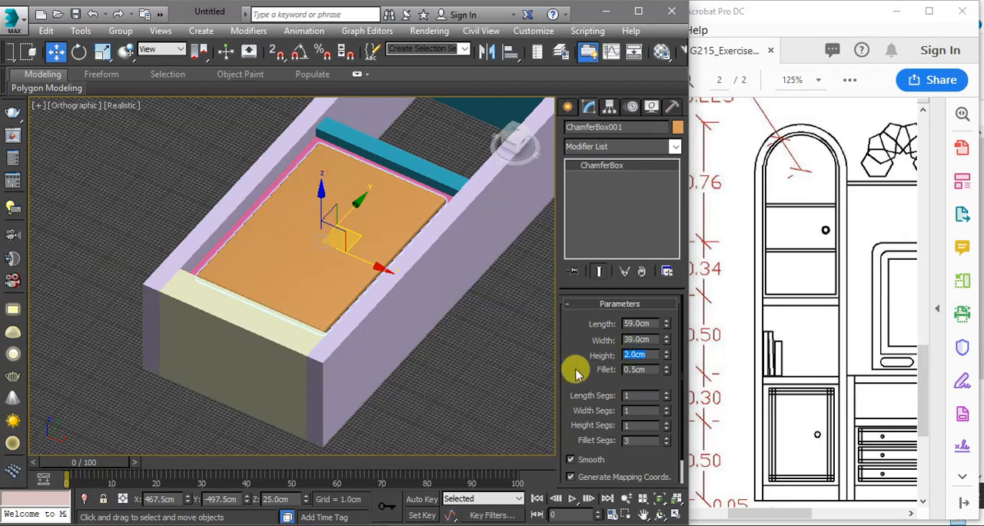
type("3")
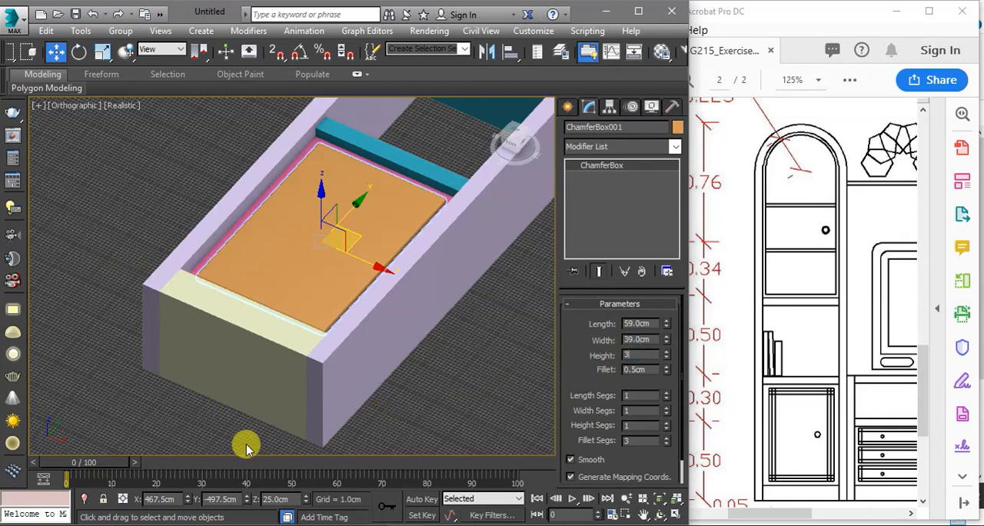
key("Return")
type("4")
key("Return")
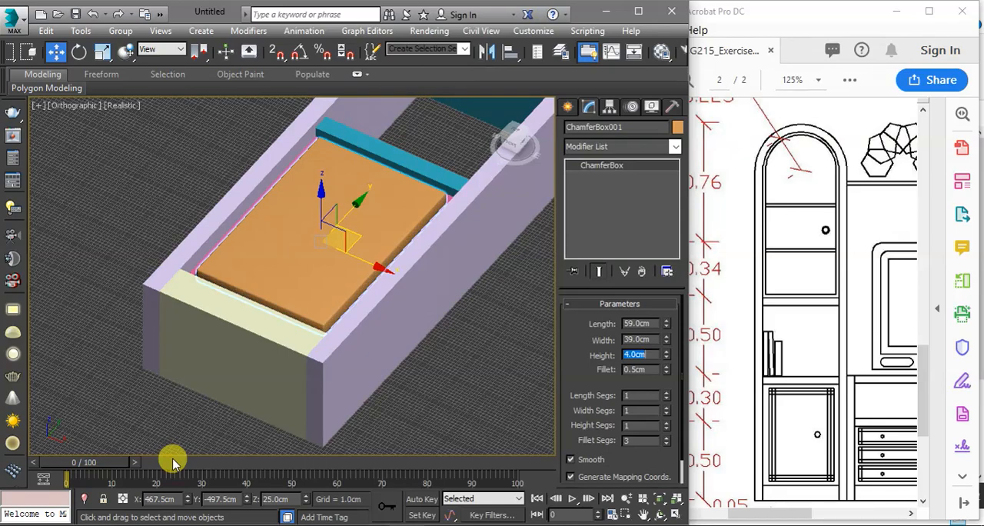
Set the extrusion amount of the pink door frame to 27 cm
middle_click_drag(299, 303, 391, 244, "alt")
left_click(399, 220)
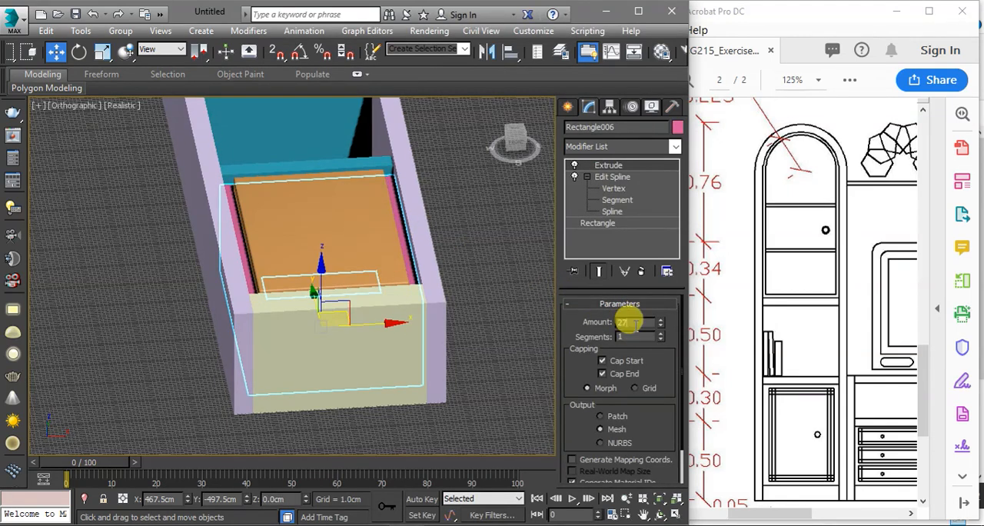
key("Return")
Align the chamfer box to the pink frame in Z position, matching its Minimum to the frame's Maximum
scroll(354, 187, "up", 2)
left_click(366, 193)
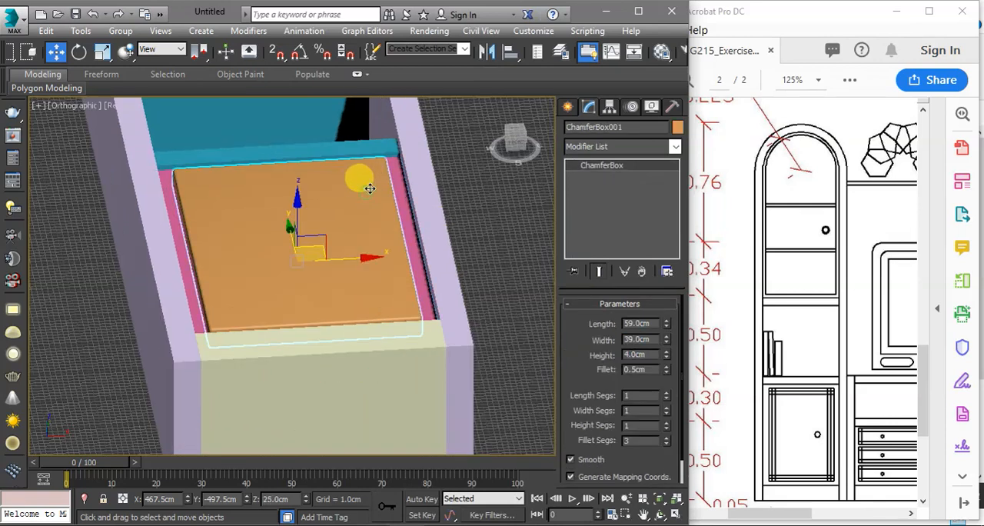
left_click(510, 52)
left_click(397, 171)
left_click(536, 377)
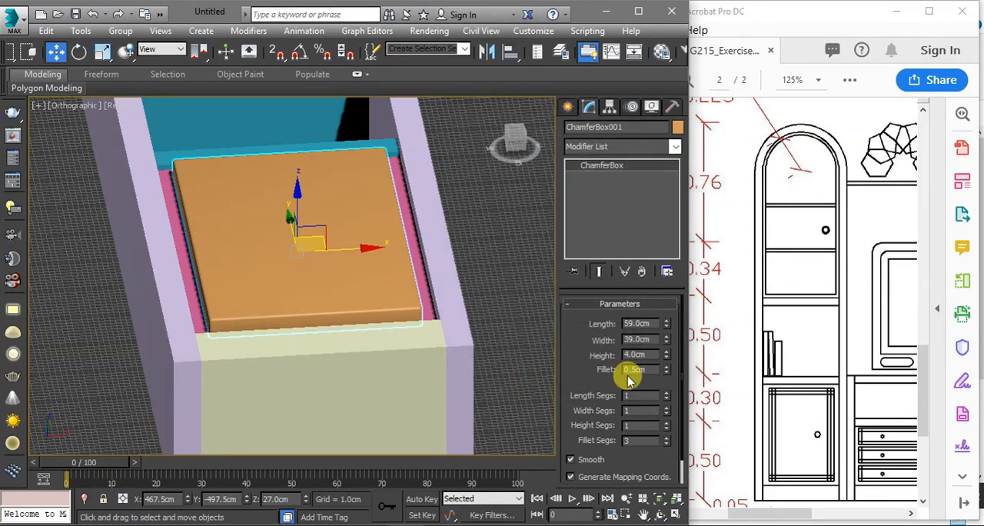
Set the chamfer box's height to 2 cm
double_click(635, 354)
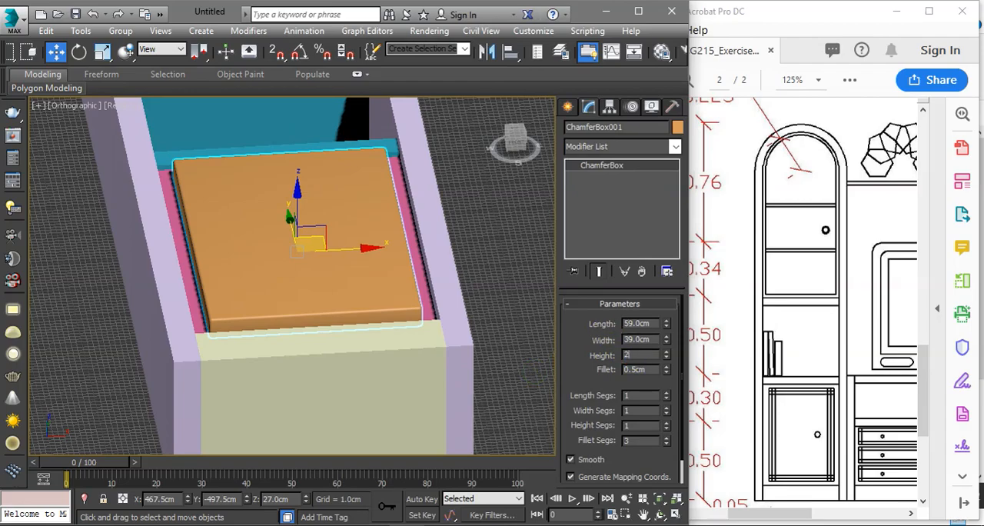
key("Return")
middle_click_drag(483, 319, 489, 340, "alt")
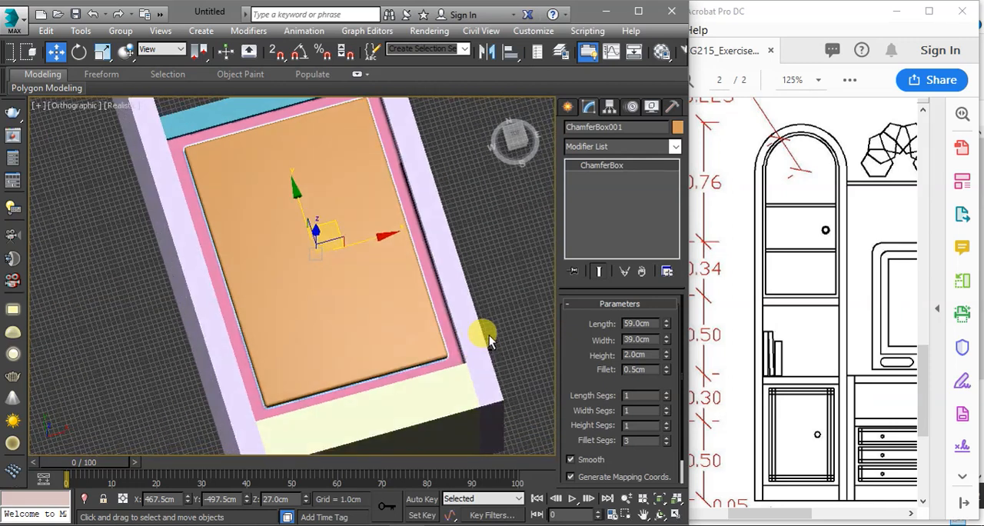
Check the lower door in the PDF elevation, then show the door panel in a wireframe top view
left_click(771, 457)
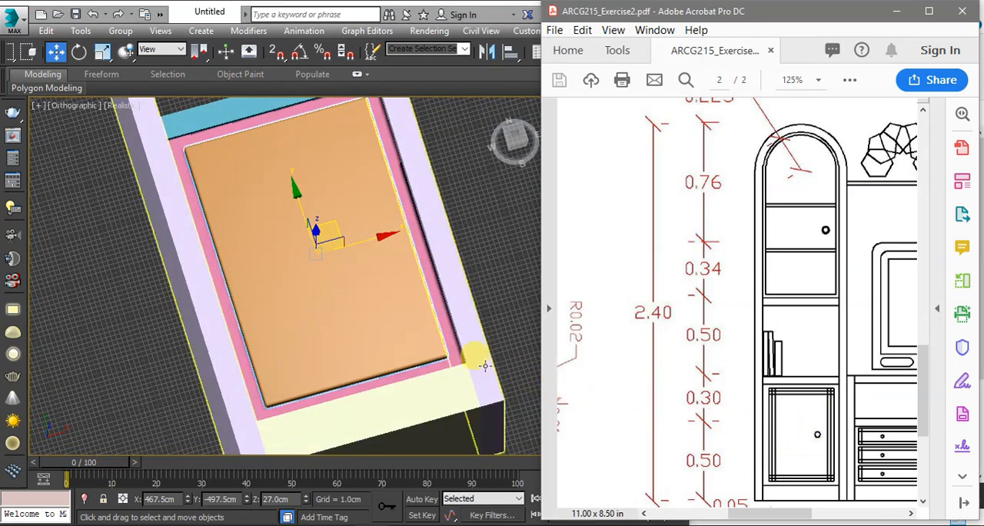
left_click(399, 315)
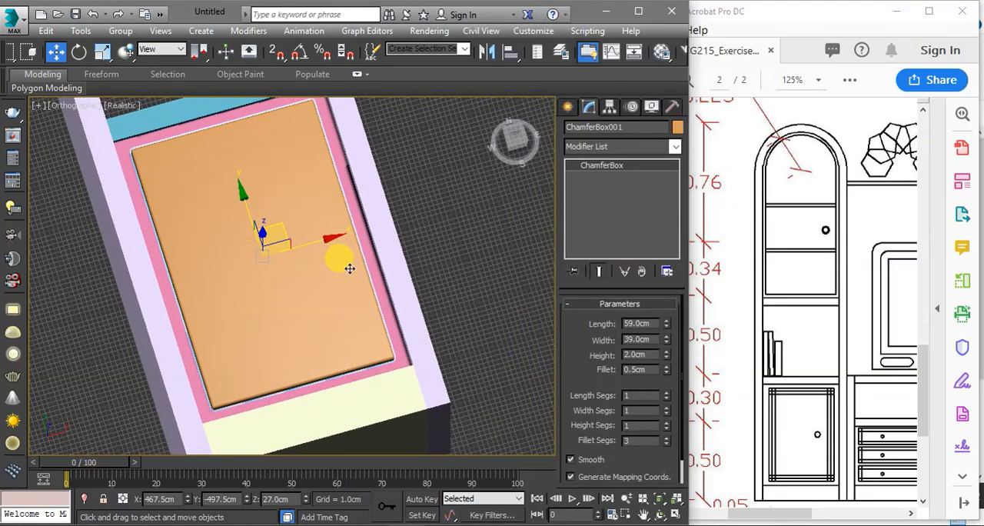
key("t")
key("z")
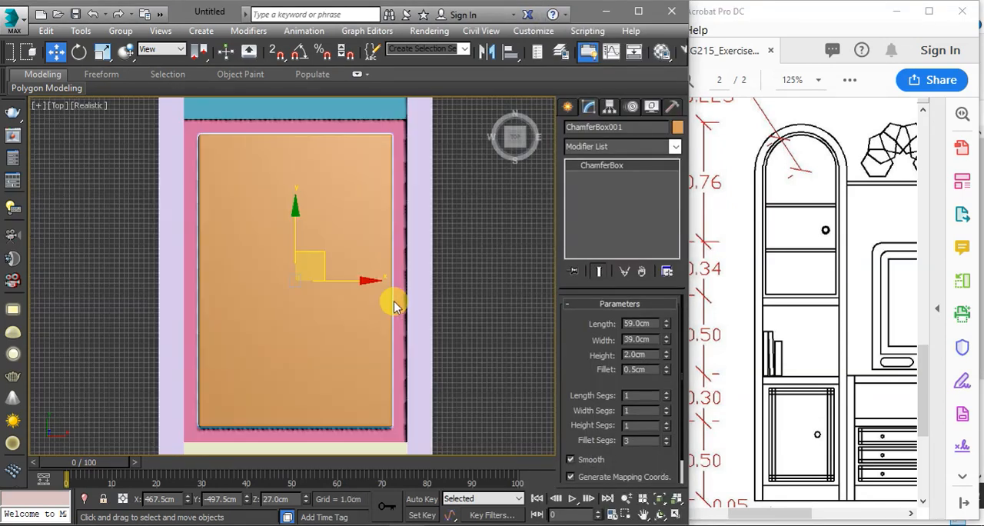
key("F3")
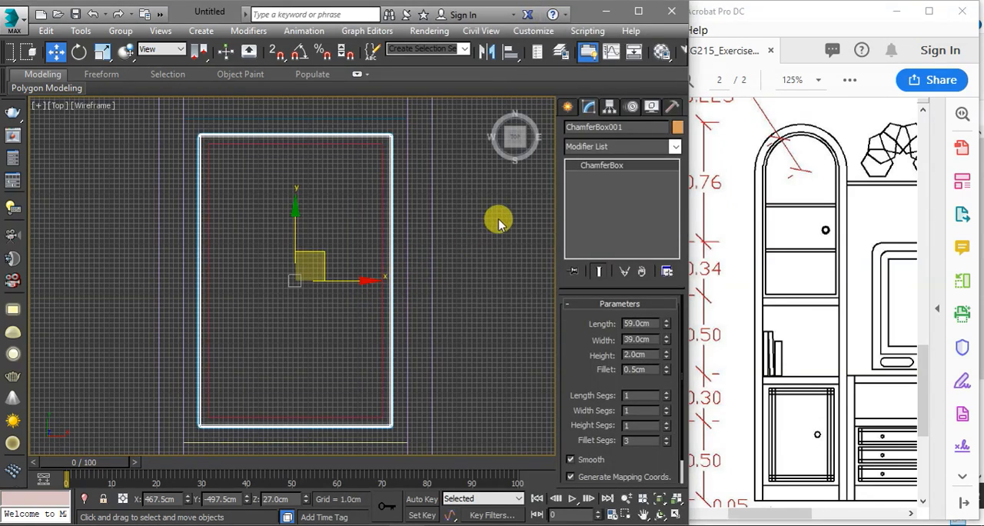
scroll(507, 193, "up", 3)
Turn on grid snapping and create a door-knob cylinder near the panel's right edge at X 484, Y -500, with 1 cm radius and 2 cm height
left_click(568, 106)
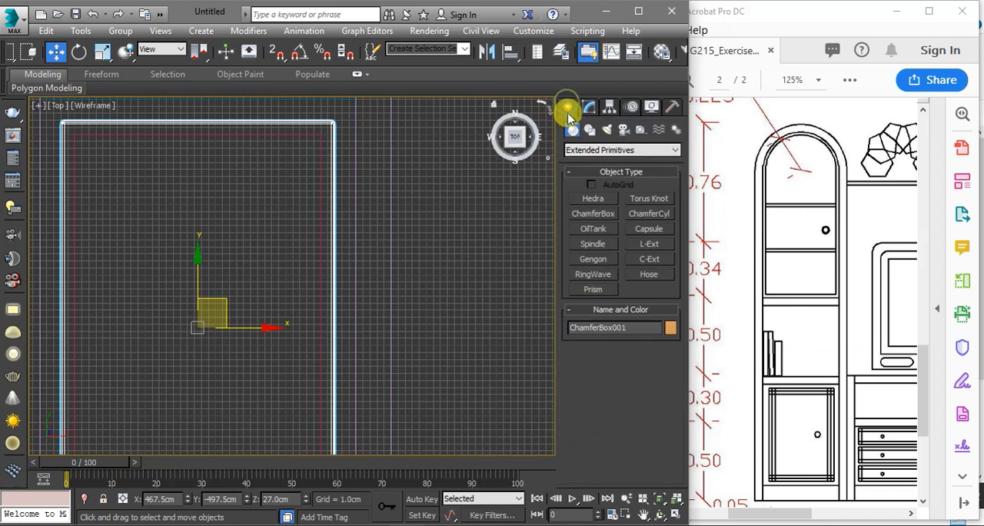
left_click(590, 156)
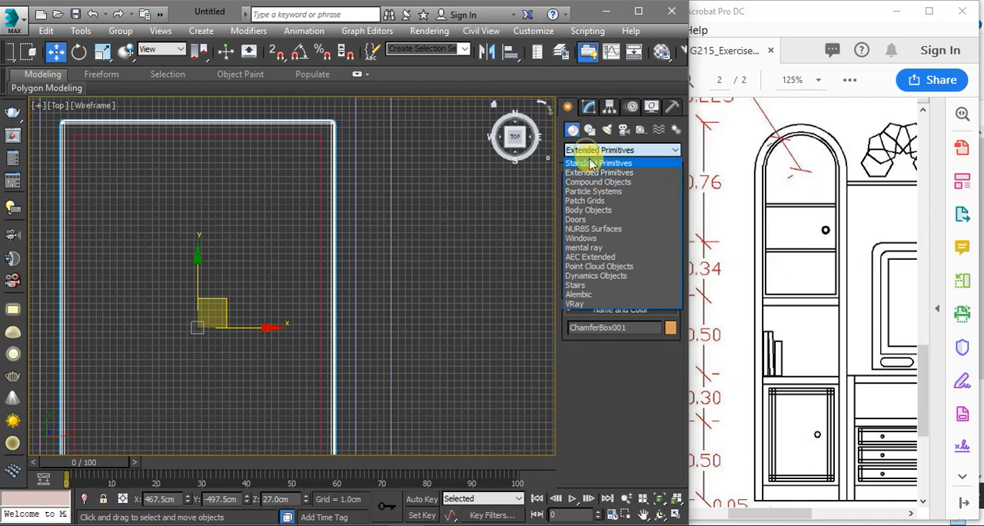
left_click(588, 161)
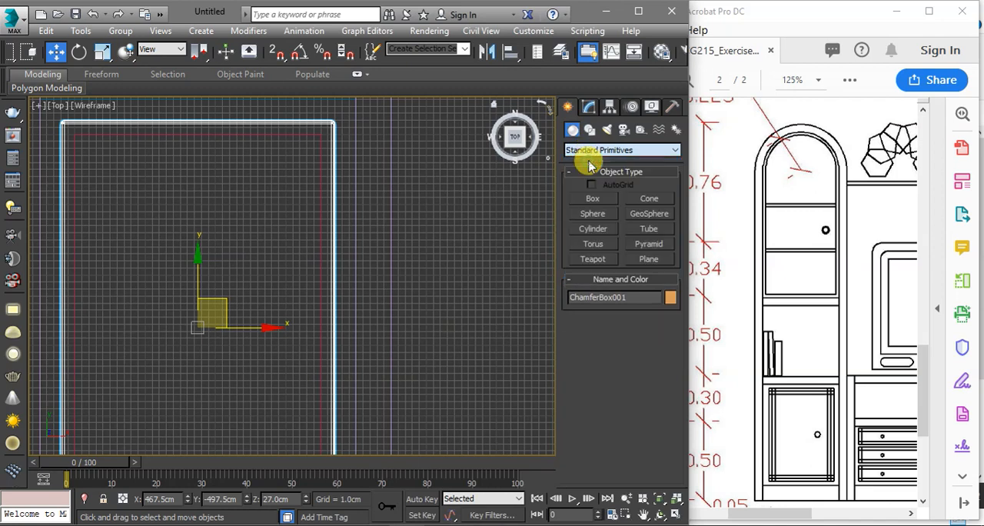
left_click(607, 228)
scroll(468, 271, "down", 4)
middle_click_drag(474, 220, 469, 232)
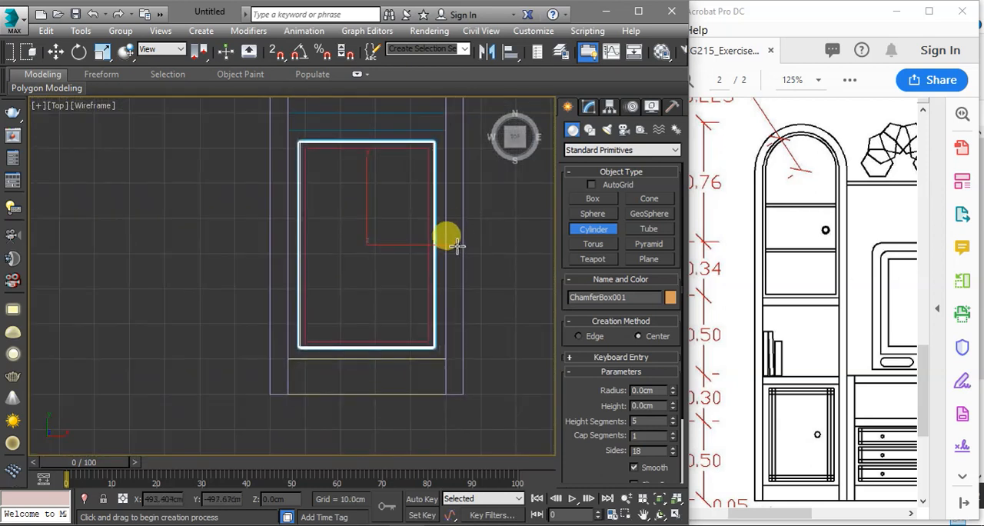
scroll(430, 254, "up", 5)
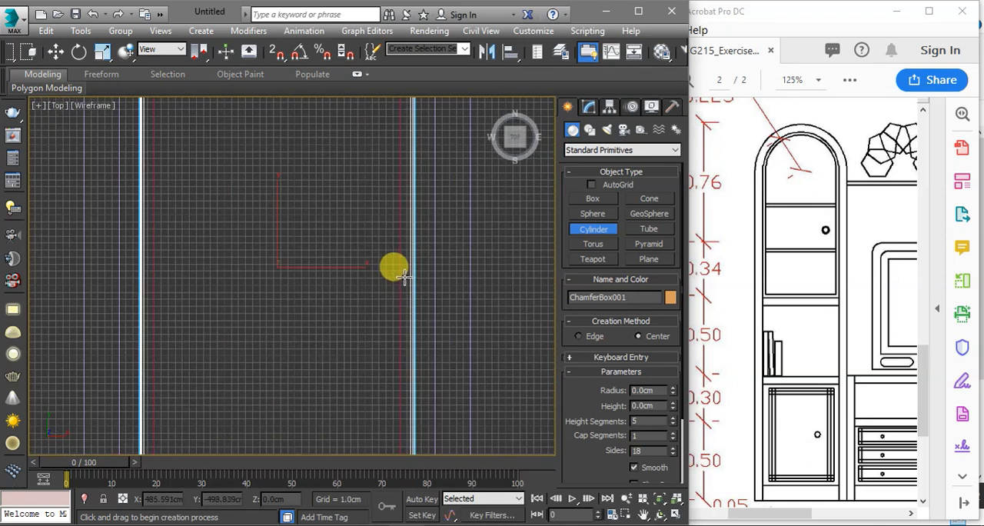
key("s")
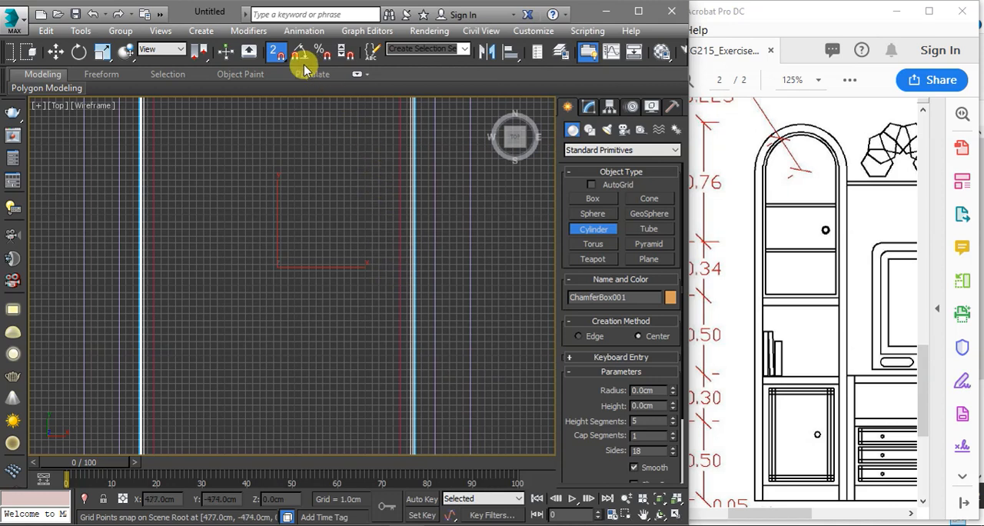
left_click(280, 51)
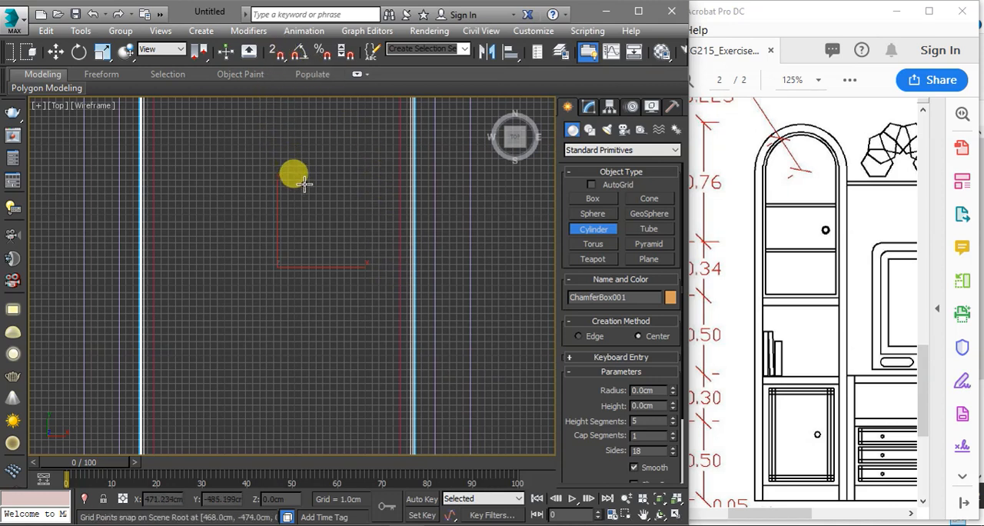
key("s")
scroll(395, 248, "down", 2)
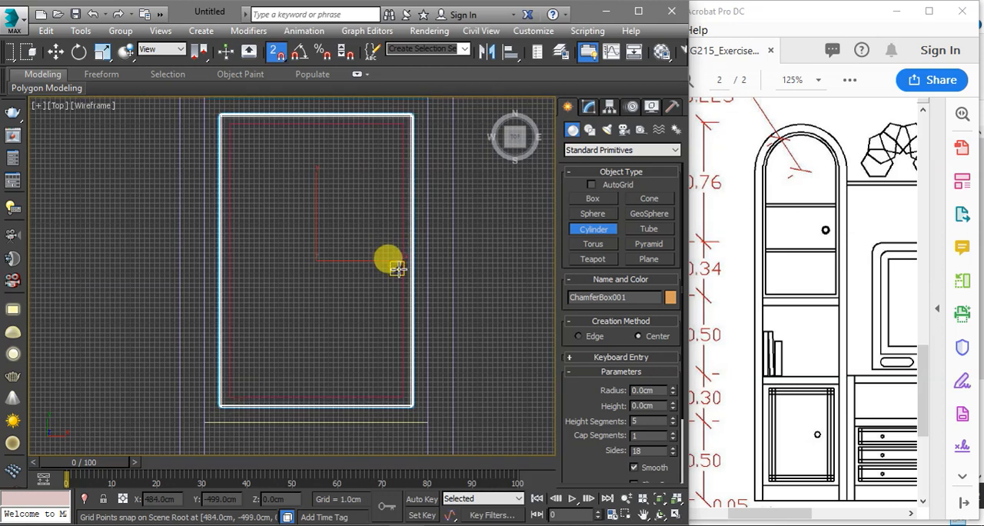
scroll(397, 271, "up", 2)
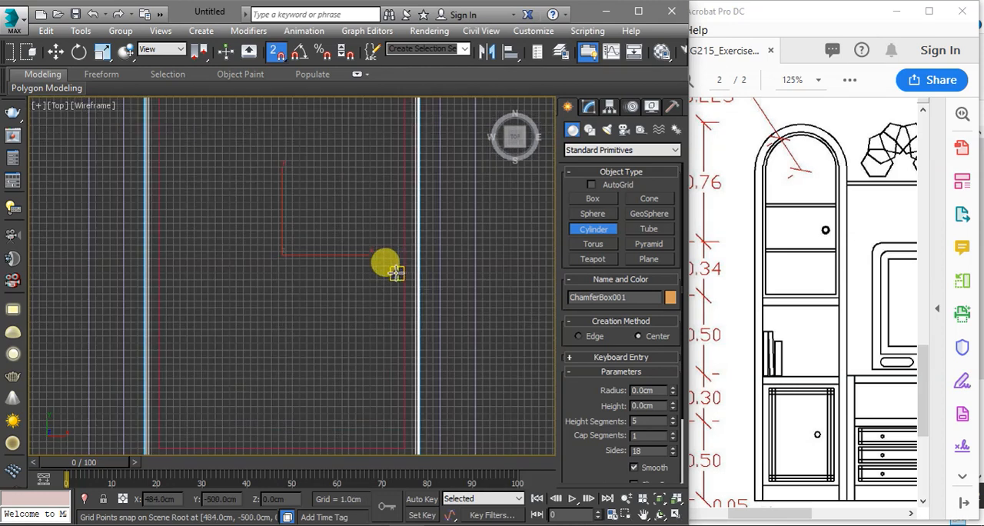
mouse_move(395, 273)
left_mouse_down()
mouse_move(404, 287)
mouse_move(390, 266)
left_mouse_up()
scroll(404, 285, "up", 6)
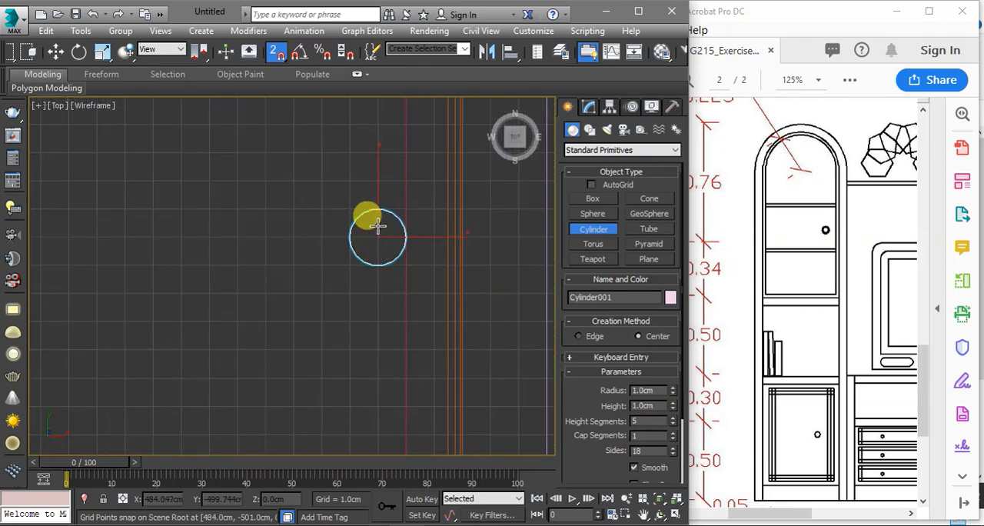
scroll(511, 325, "down", 4)
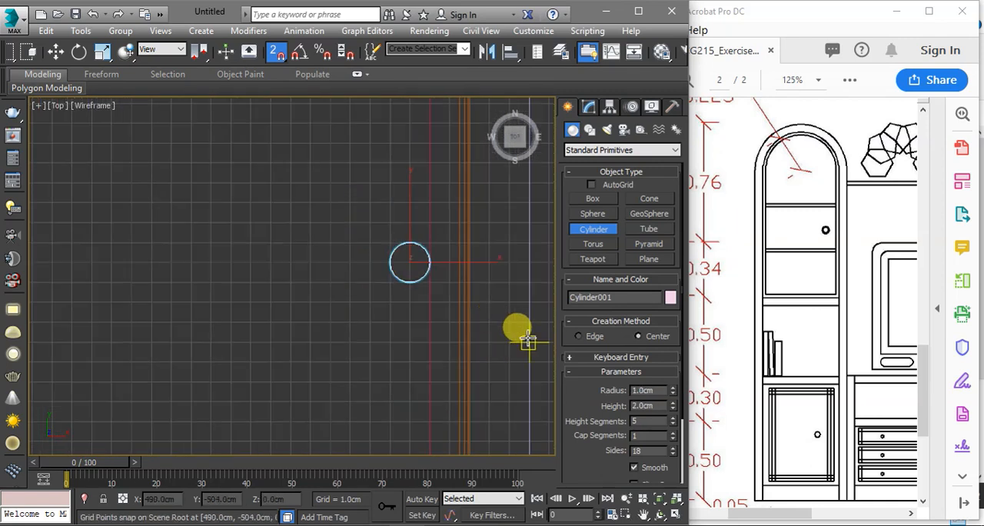
key("w")
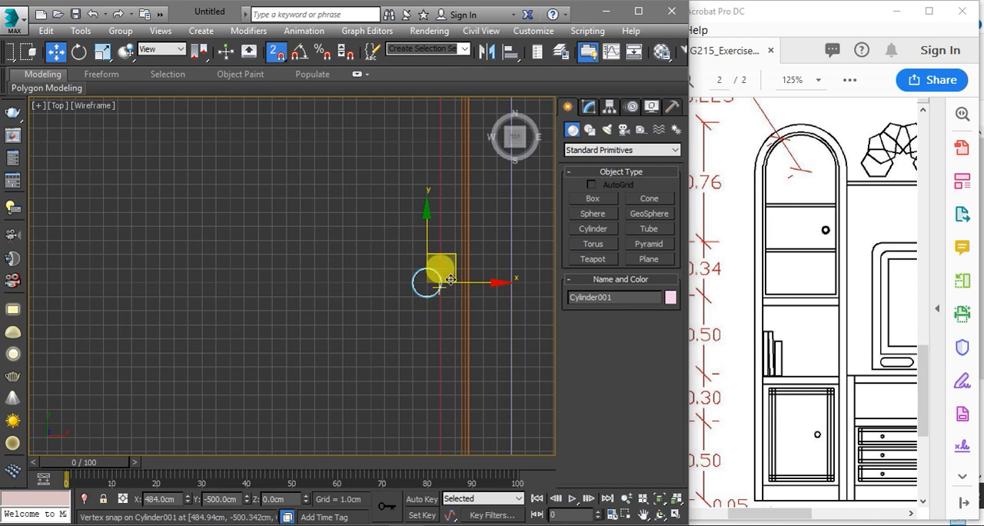
In a shaded view, align the knob cylinder to the chamfer box in Z position, matching its Minimum to the box's Maximum
key("F3")
mouse_move(442, 250)
middle_mouse_down("alt")
mouse_move(425, 177)
mouse_move(426, 191)
mouse_move(443, 193)
middle_mouse_up("alt")
left_click(509, 51)
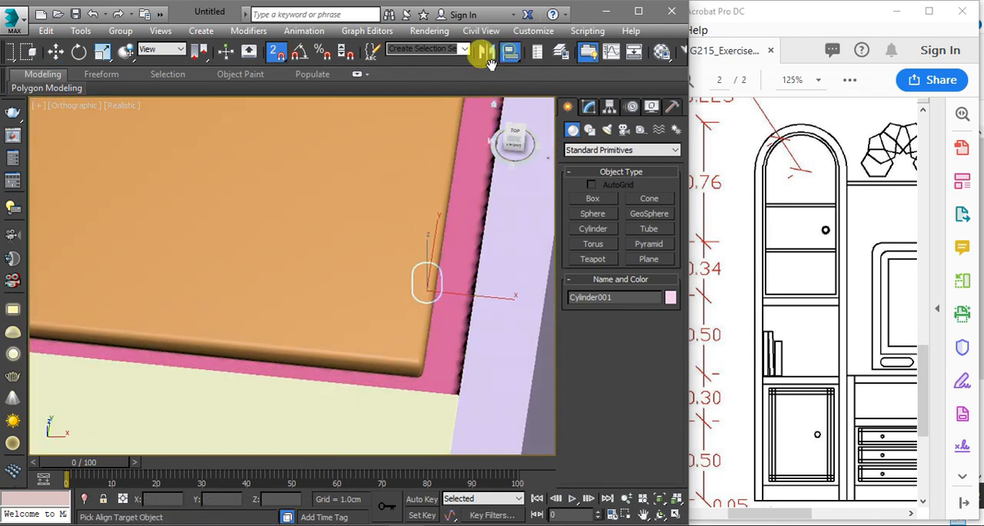
left_click(423, 140)
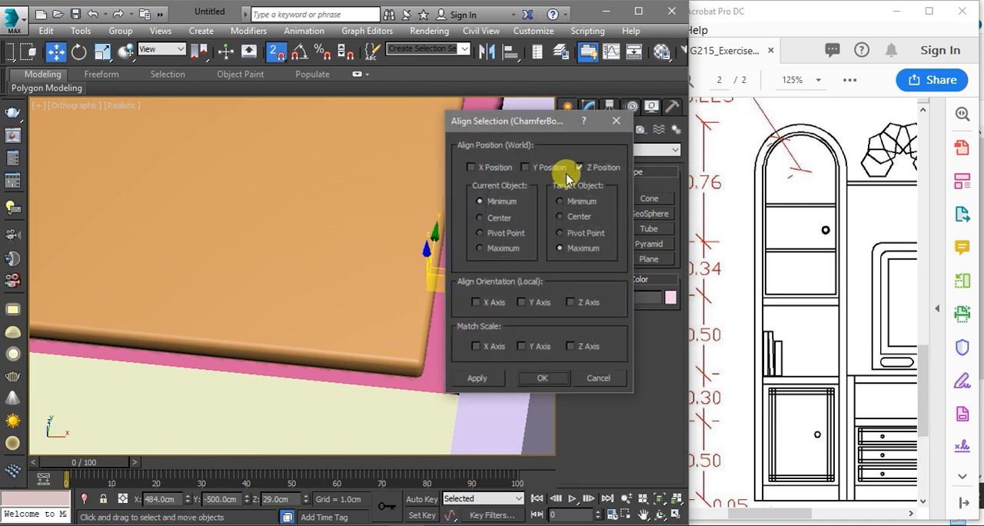
left_click(542, 377)
scroll(475, 389, "down", 5)
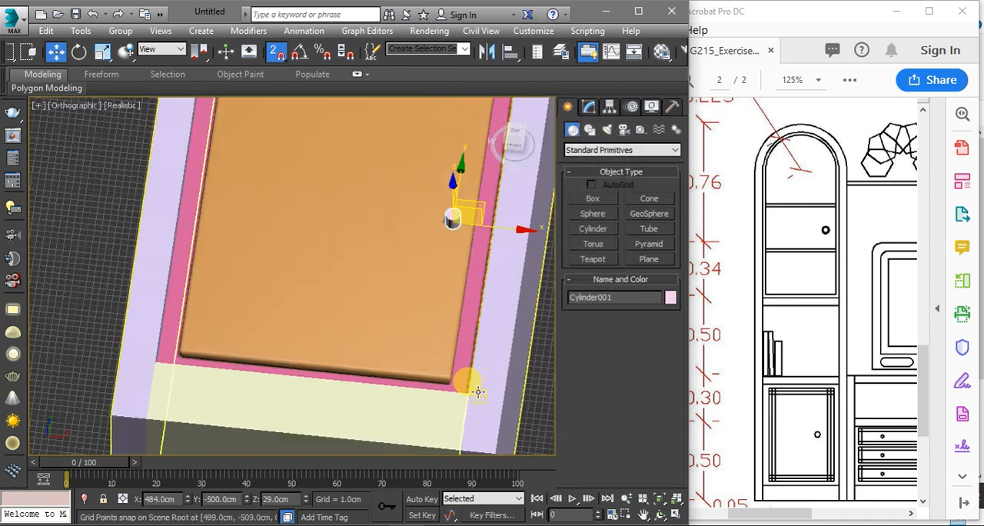
scroll(491, 305, "up", 6)
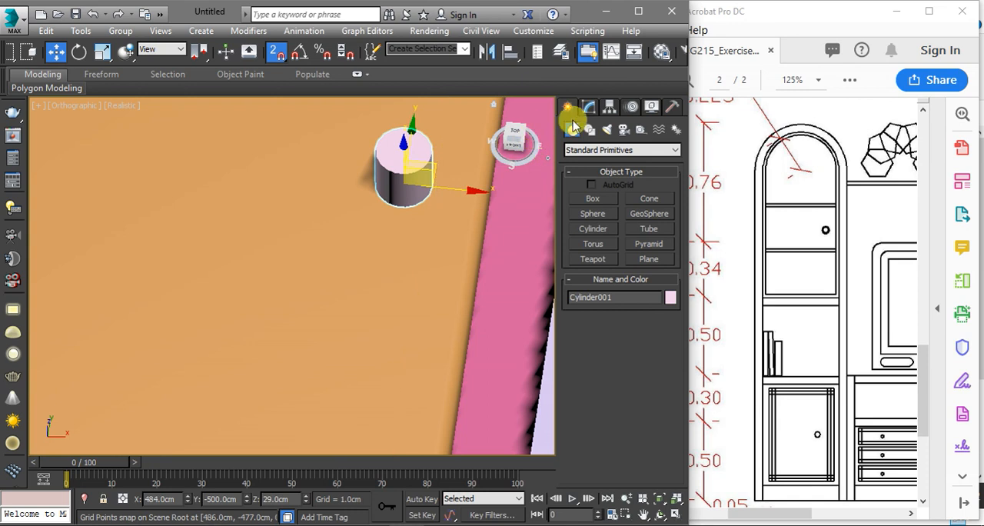
Set the knob cylinder's height to 1 cm
left_click(585, 109)
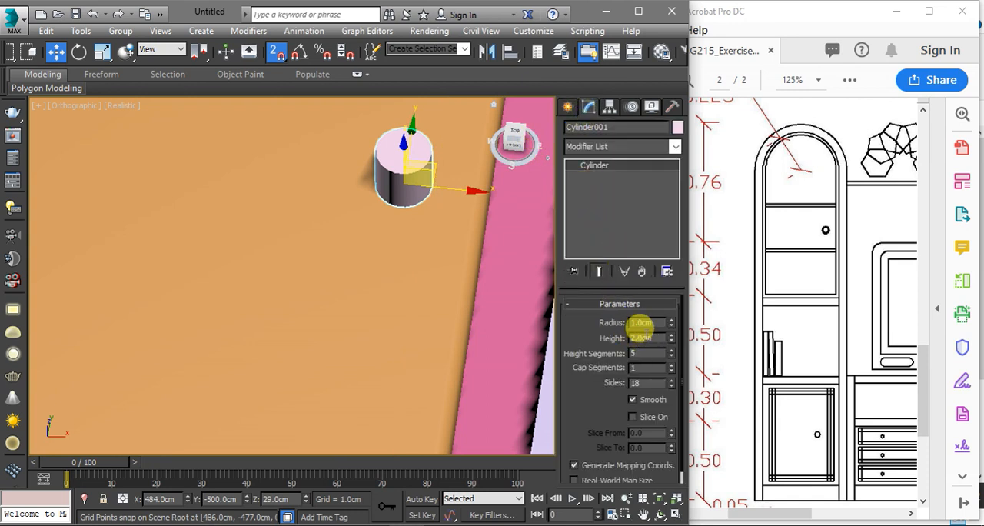
key("Return")
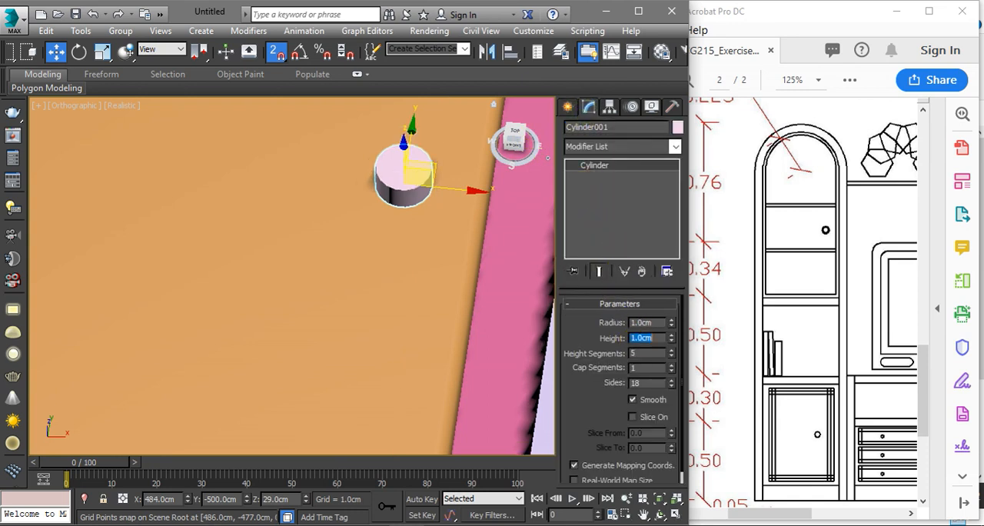
scroll(411, 242, "down", 5)
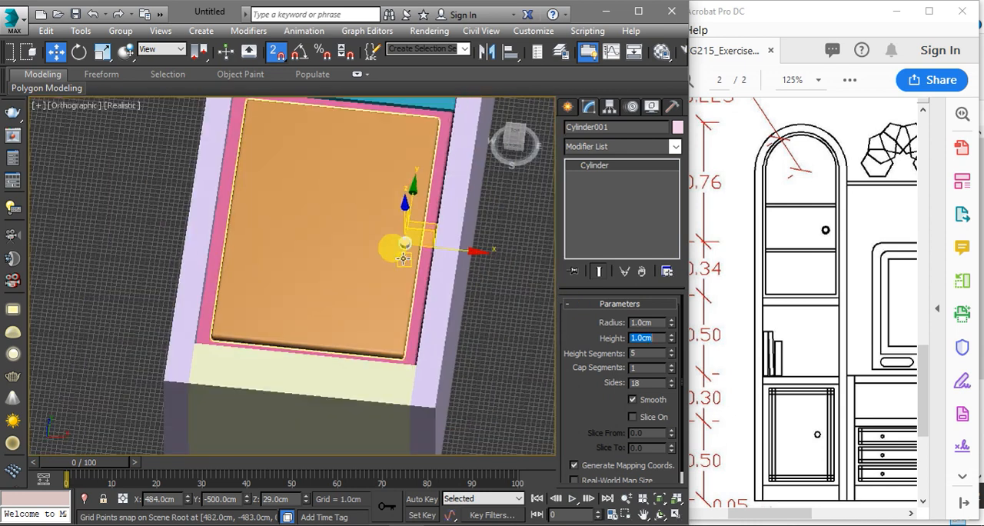
Show the tall cabinet's arched upper section in the top view for comparison with the PDF elevation
scroll(415, 255, "down", 5)
middle_click_drag(411, 237, 424, 323, "alt")
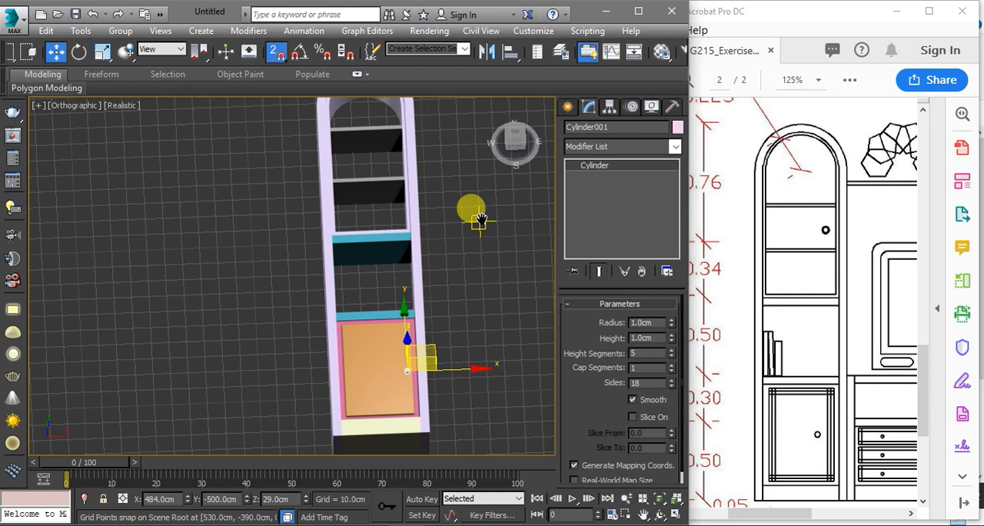
key("t")
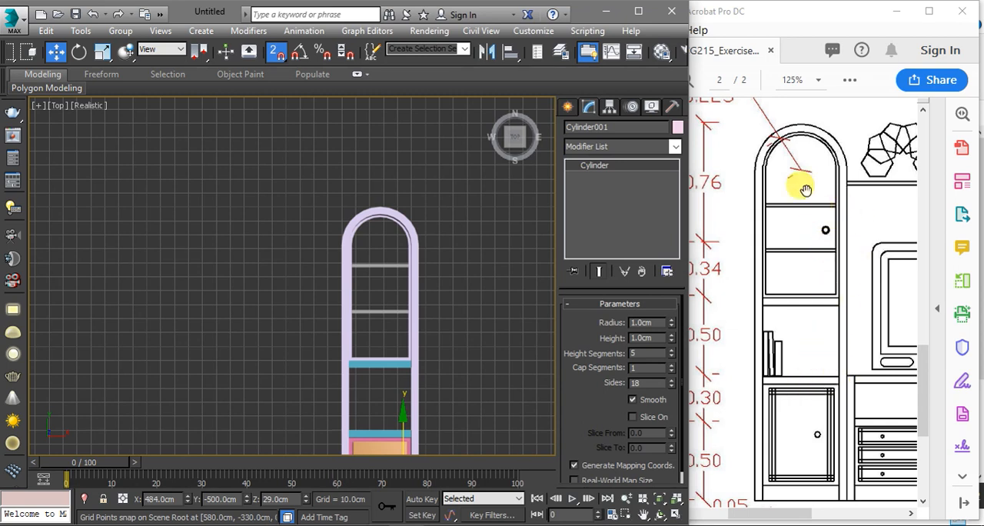
middle_click_drag(454, 230, 405, 226)
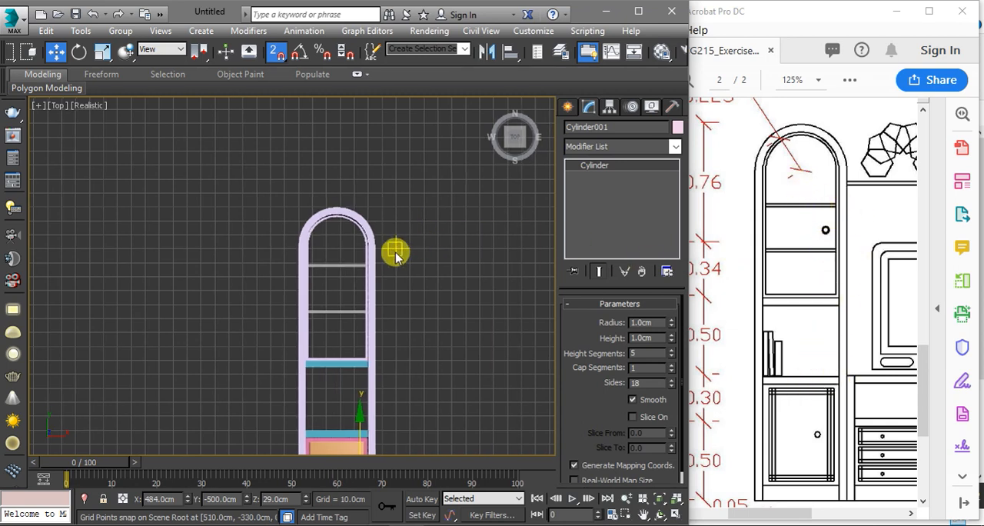
With grid snapping, draw a 41 by 31 cm rectangle filling the opening between the arched section's two grey shelves
scroll(329, 306, "up", 2)
scroll(329, 306, "up", 1)
scroll(397, 262, "up", 1)
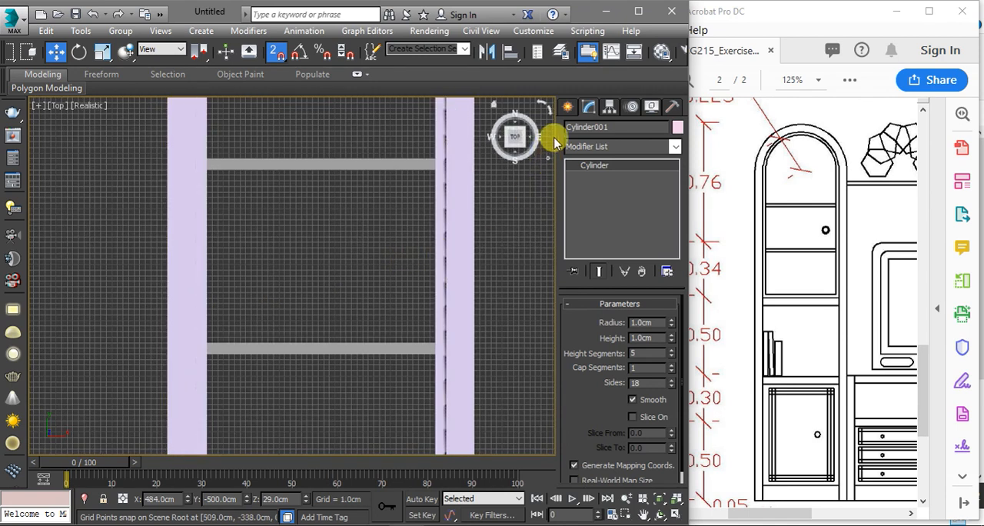
left_click(568, 108)
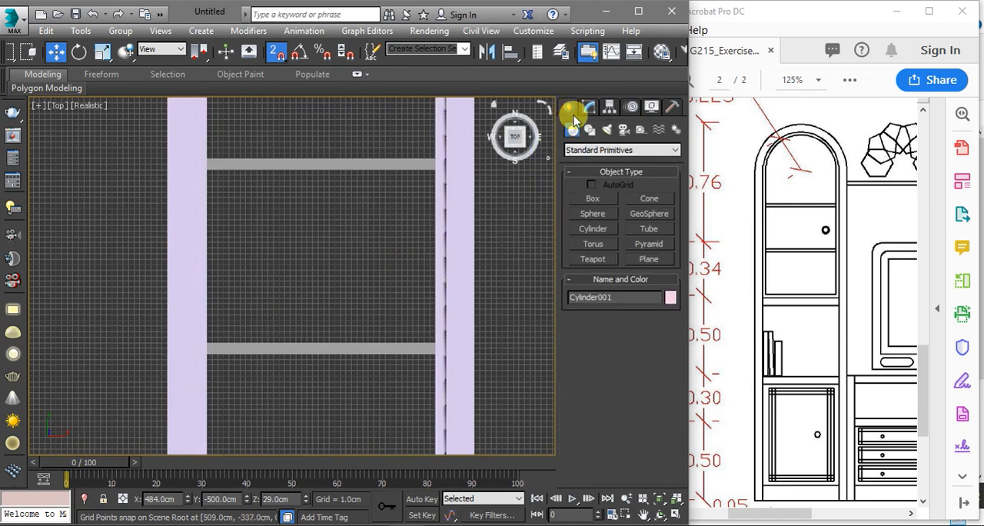
left_click(601, 201)
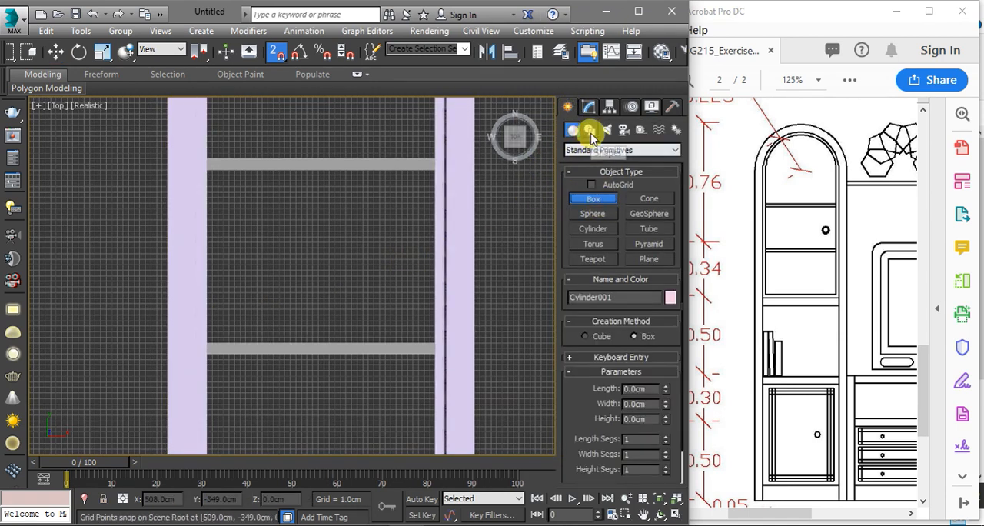
left_click(590, 131)
left_click(637, 211)
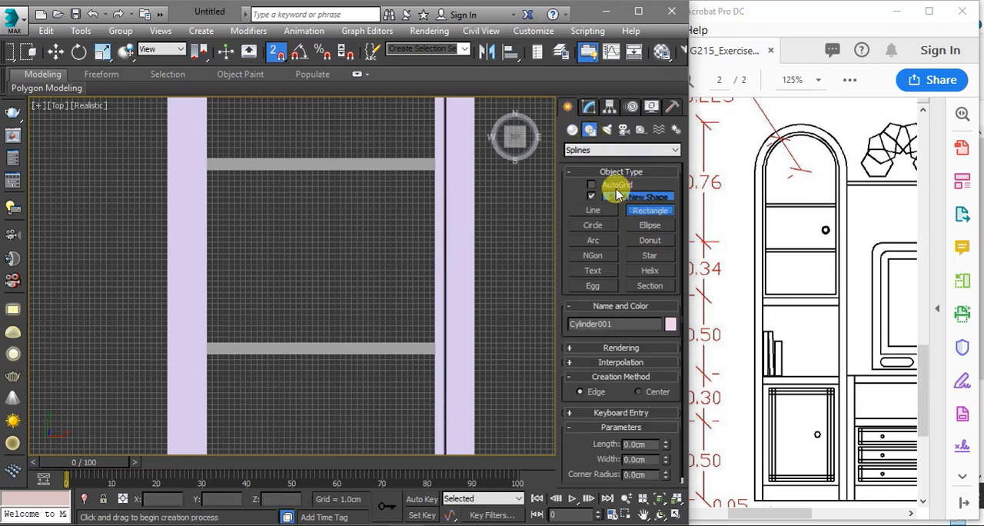
scroll(419, 182, "up", 2)
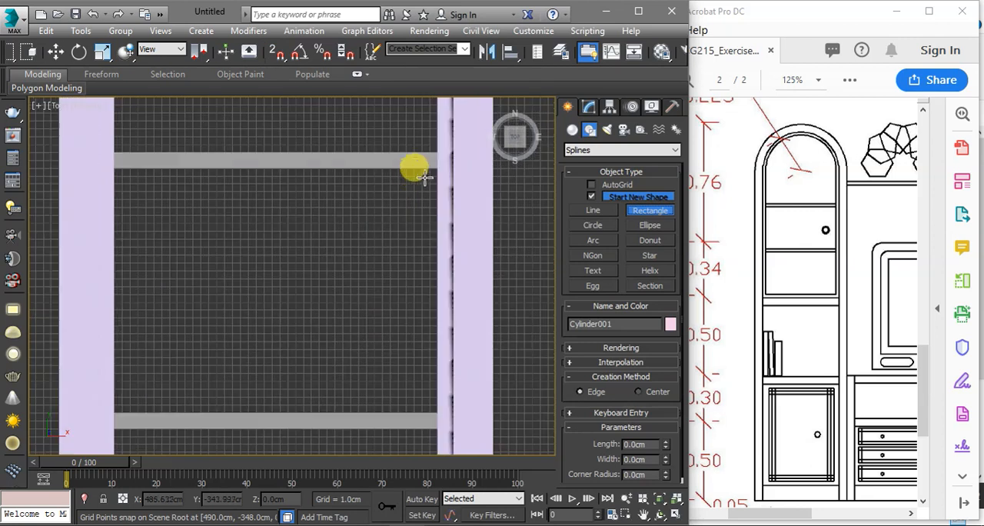
key("F3")
key("s")
scroll(421, 181, "up", 4)
scroll(438, 173, "down", 2)
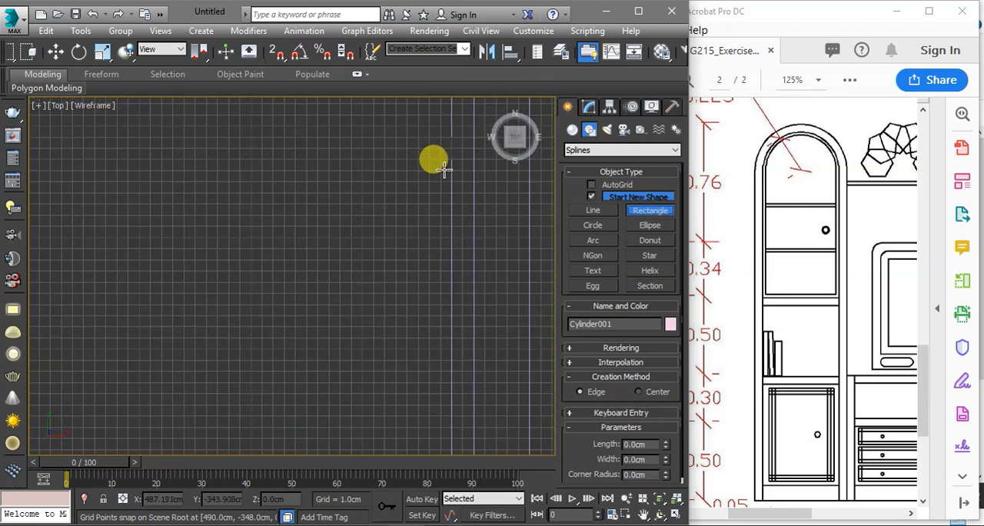
key("s")
left_click_drag(457, 159, 269, 298)
Extrude the new rectangle between the shelves by 2 cm to form a solid door panel
left_click(589, 107)
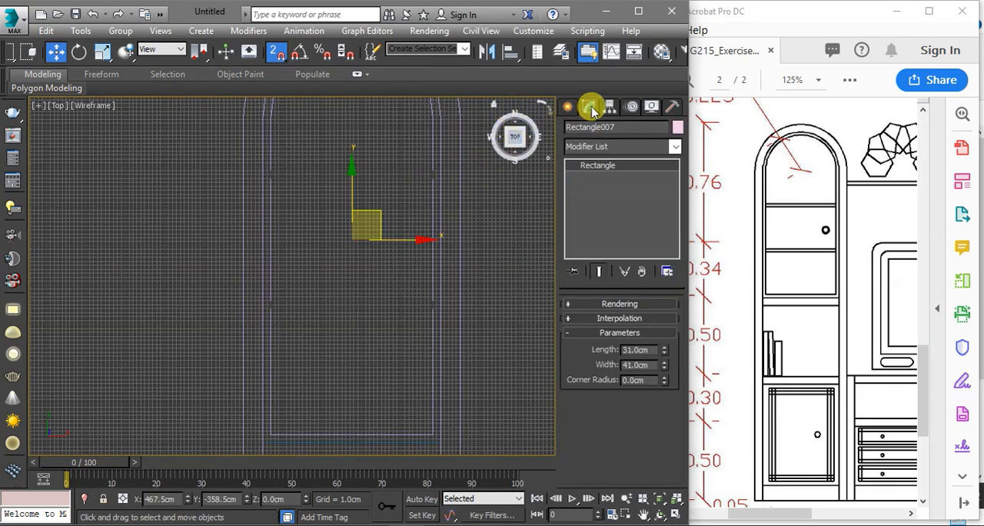
left_click(602, 147)
scroll(599, 158, "down", 14)
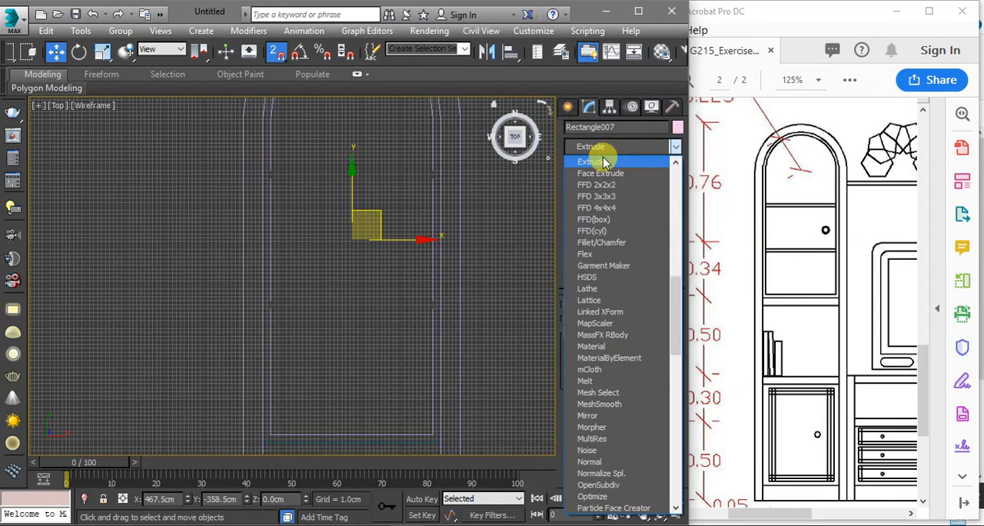
left_click(597, 158)
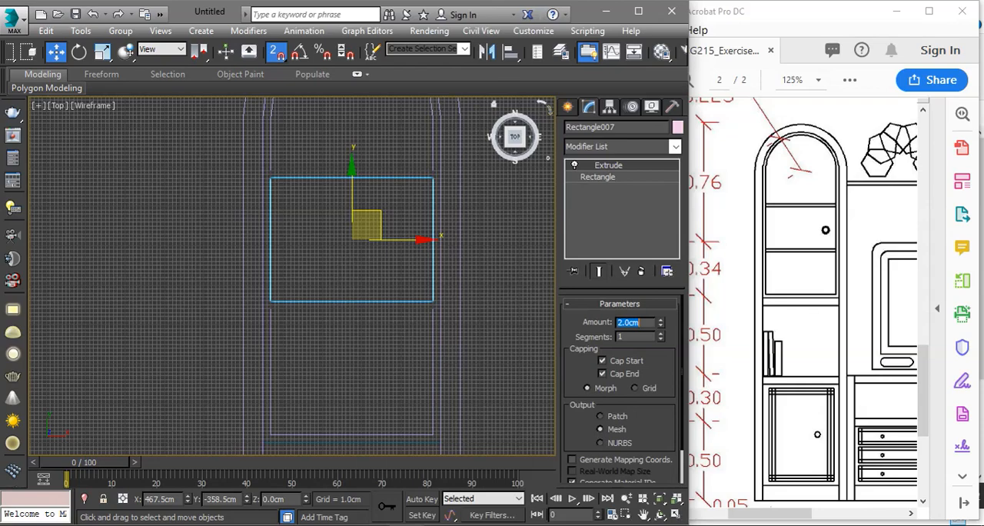
In a shaded 3D view, align the panel to the grey shelf in Z position, matching Maximum to Maximum
mouse_move(375, 263)
middle_mouse_down("alt")
mouse_move(345, 275)
mouse_move(420, 347)
mouse_move(397, 318)
mouse_move(402, 299)
mouse_move(383, 286)
middle_mouse_up("alt")
key("F3")
scroll(391, 292, "down", 3)
scroll(383, 285, "up", 3)
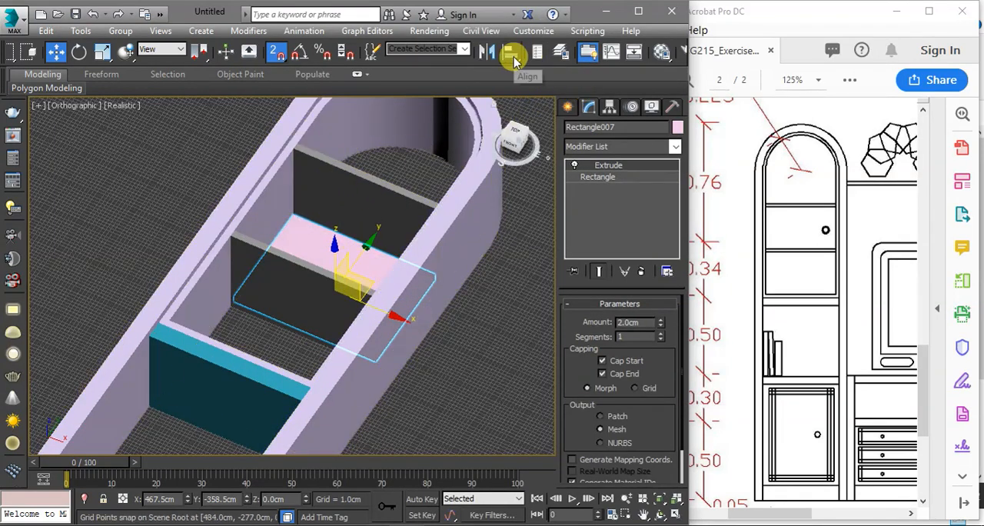
left_click(514, 62)
left_click(376, 186)
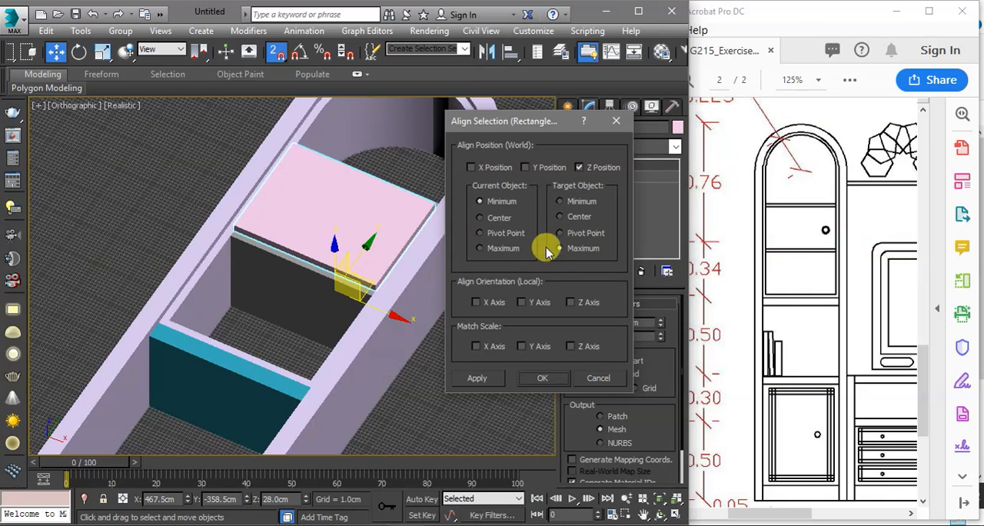
left_click(515, 250)
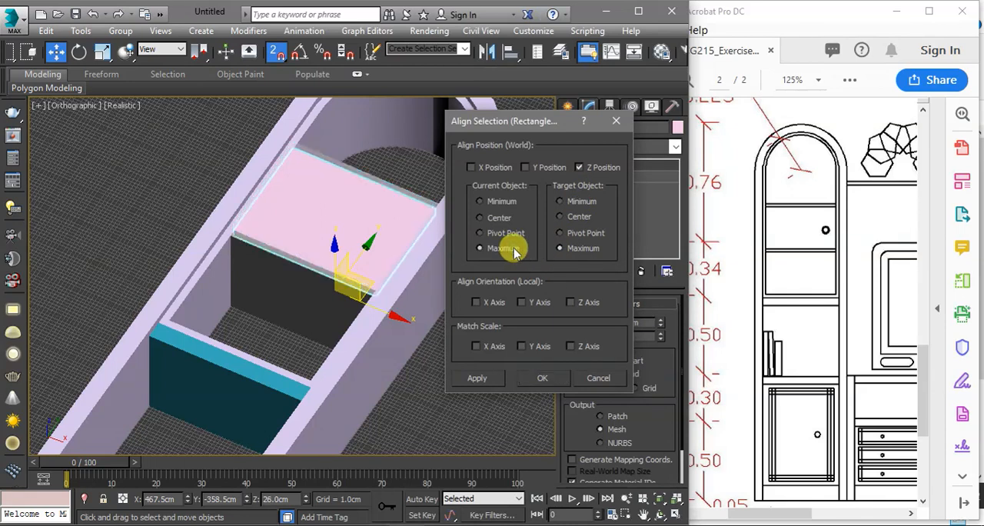
left_click(542, 377)
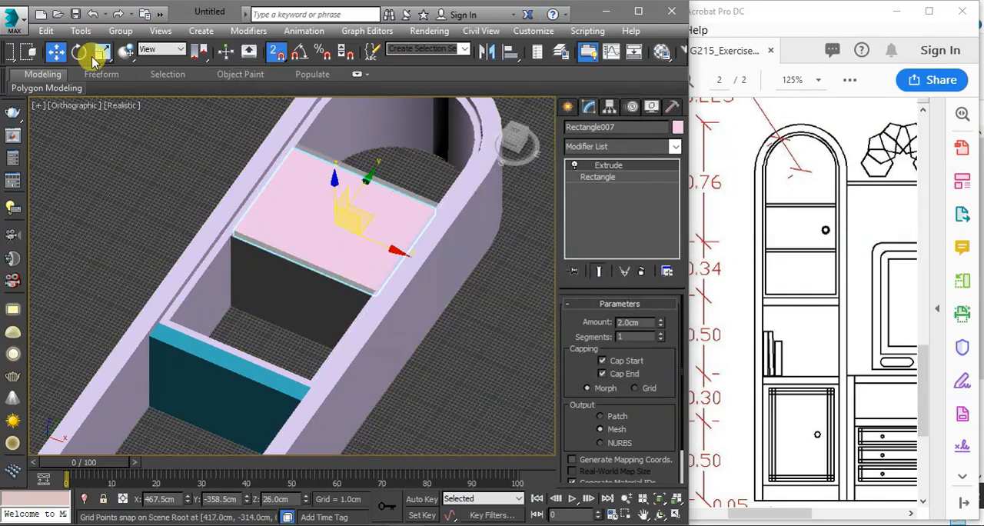
Move the panel by a relative offset of -1 cm along Z so it sits recessed from the shelf fronts
right_click(55, 56)
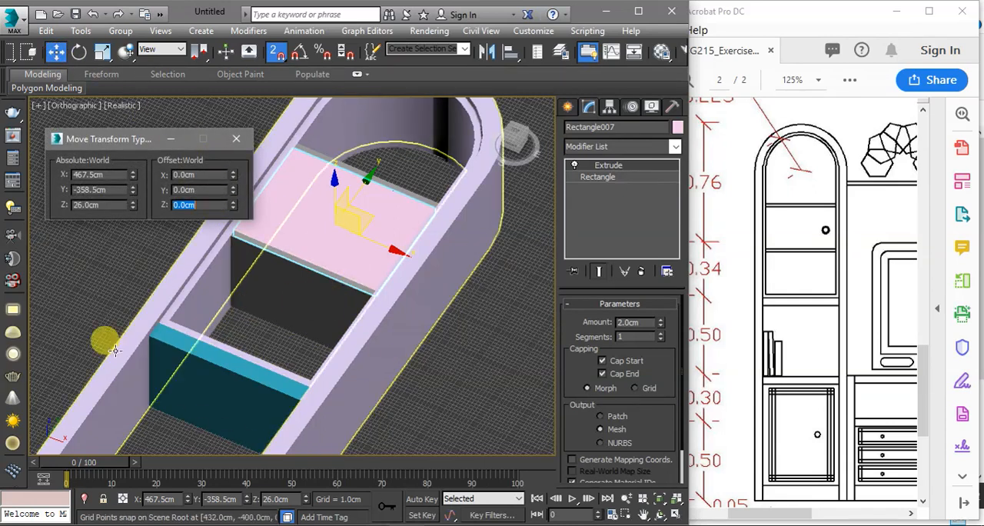
type("-")
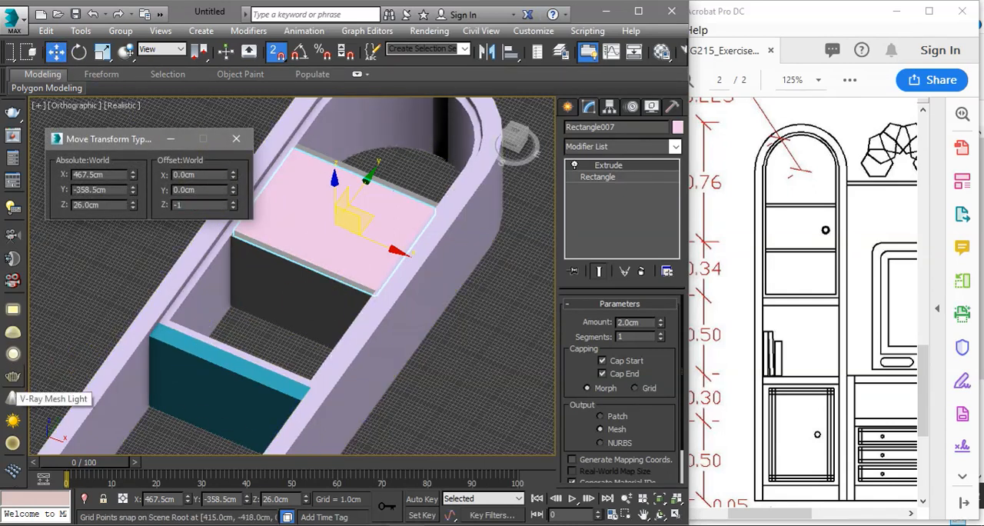
type("1")
key("Return")
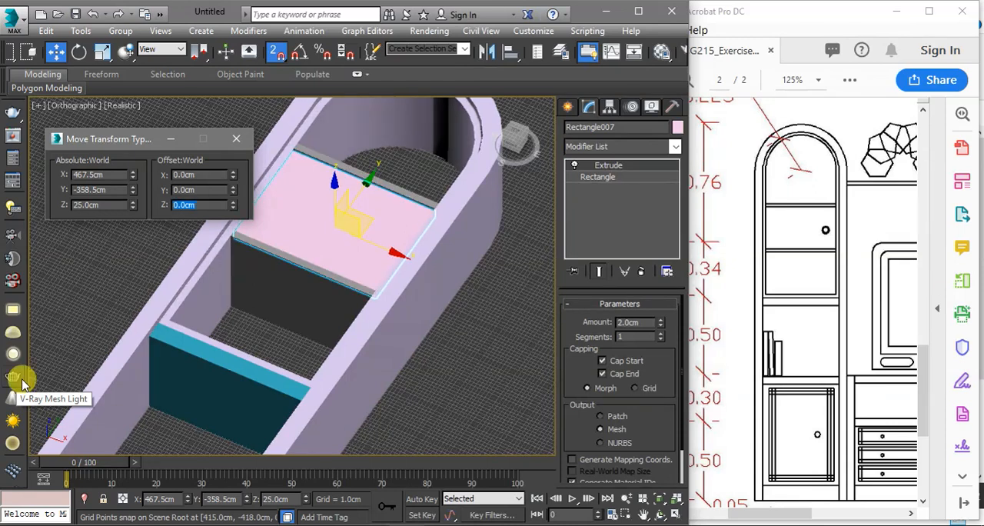
scroll(308, 200, "up", 5)
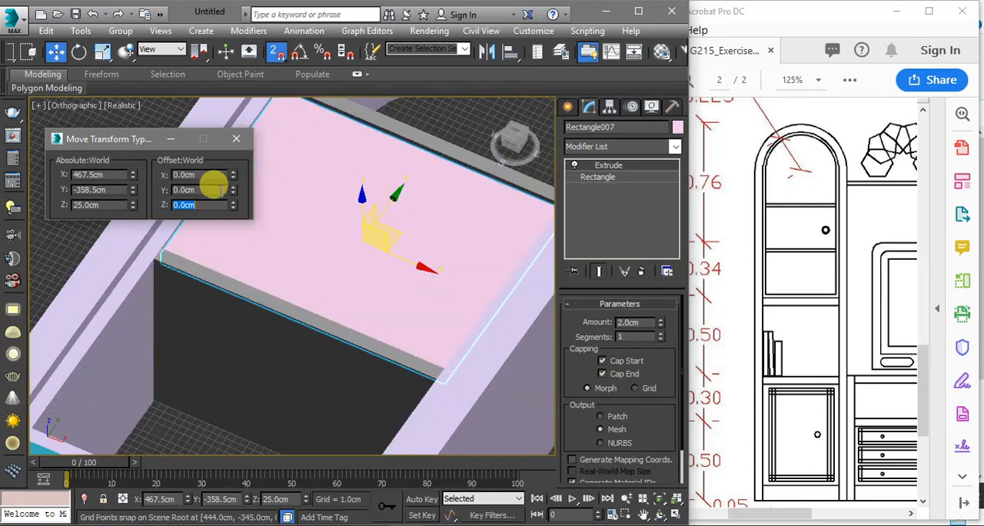
left_click(236, 139)
scroll(338, 208, "down", 4)
middle_click_drag(331, 221, 400, 180, "alt")
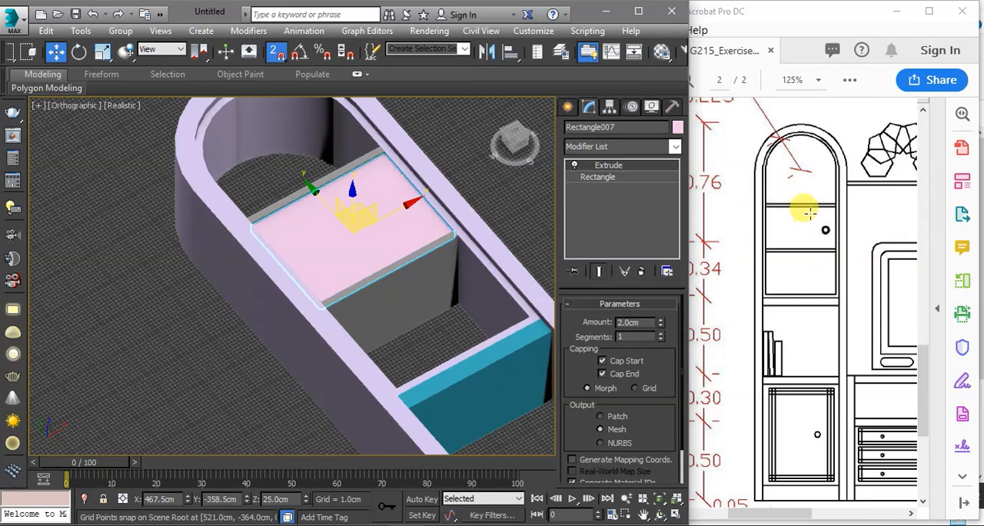
Select the lower door's knob cylinder in the wireframe top view and switch snapping to 2.5D
key("t")
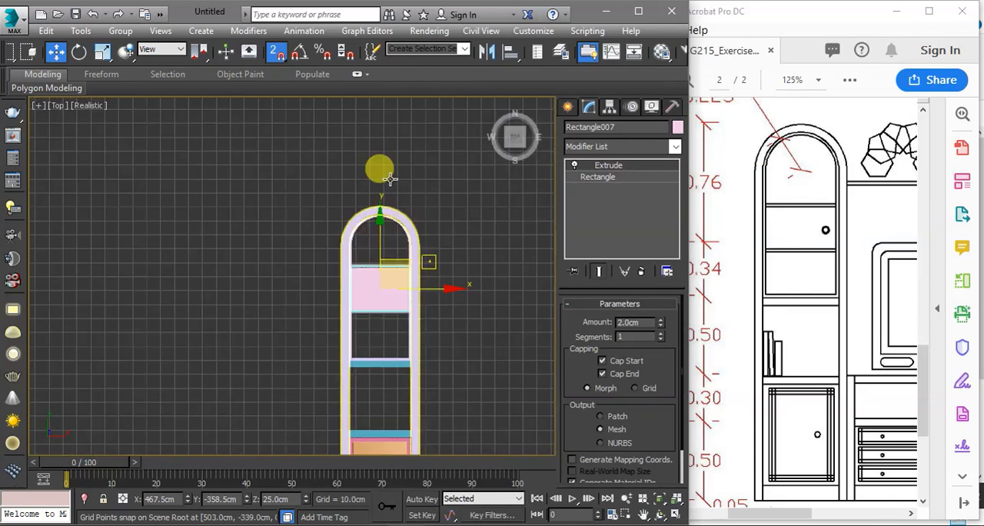
key("z")
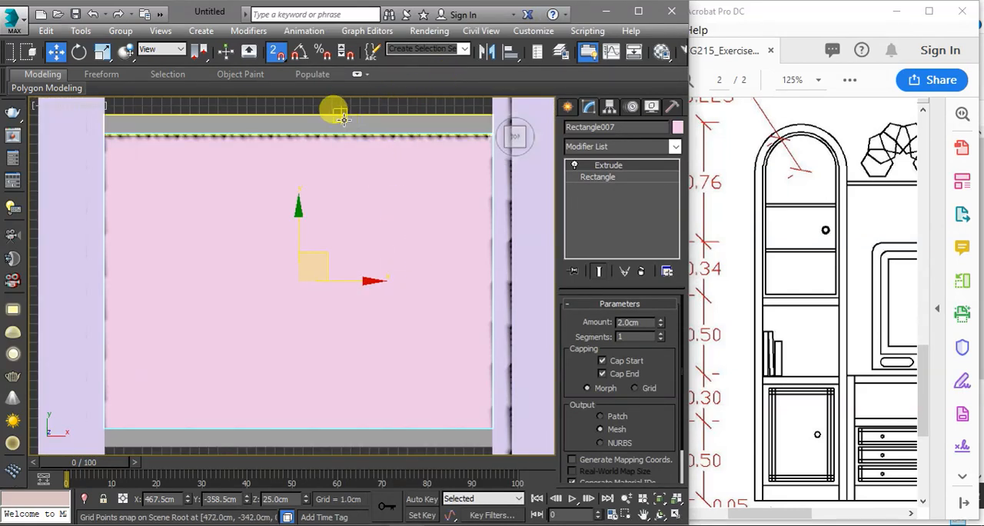
scroll(413, 113, "down", 3)
left_click(568, 105)
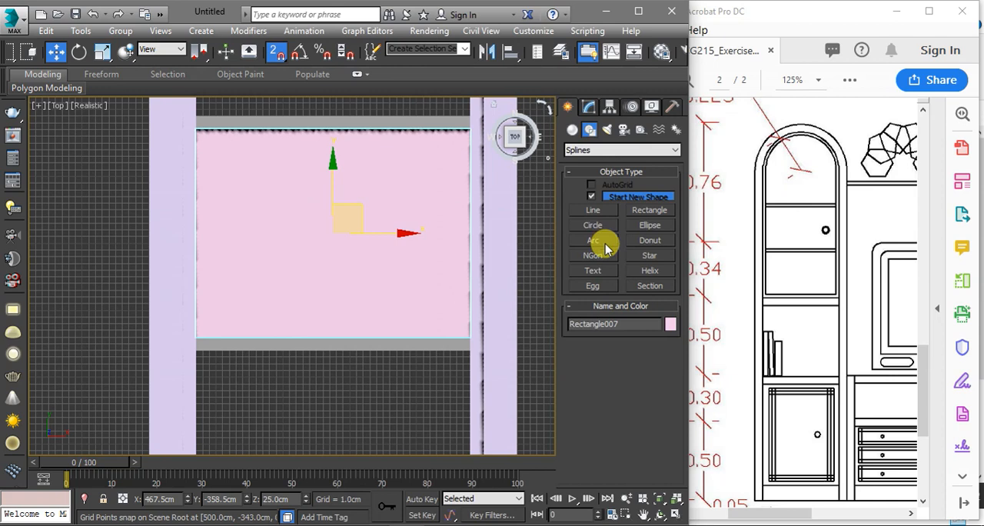
left_click(572, 129)
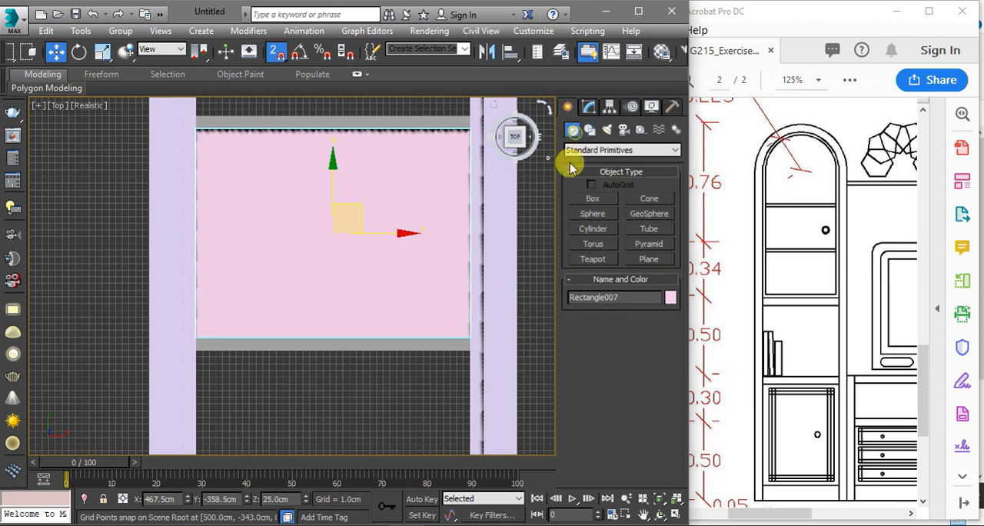
scroll(415, 246, "down", 3)
key("F3")
middle_click_drag(432, 331, 386, 133)
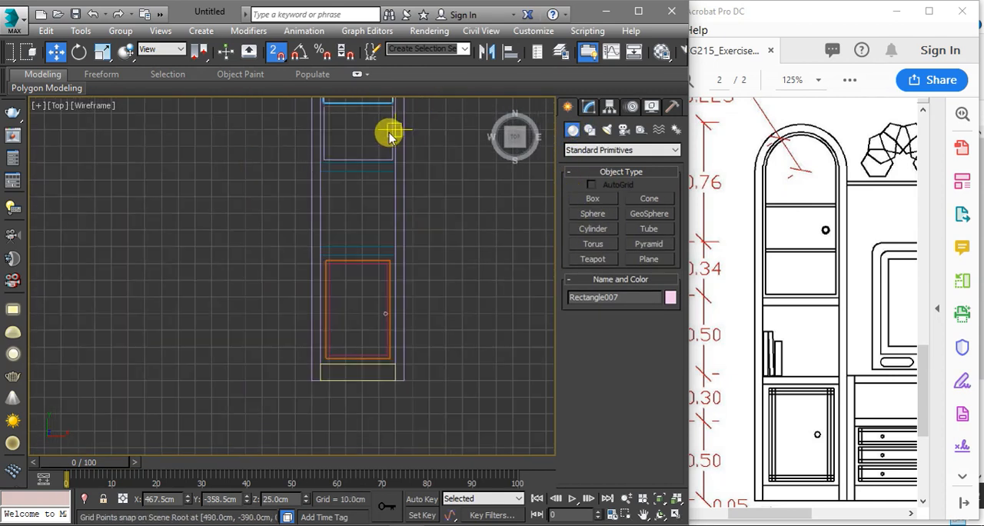
scroll(410, 302, "up", 5)
left_click(405, 293)
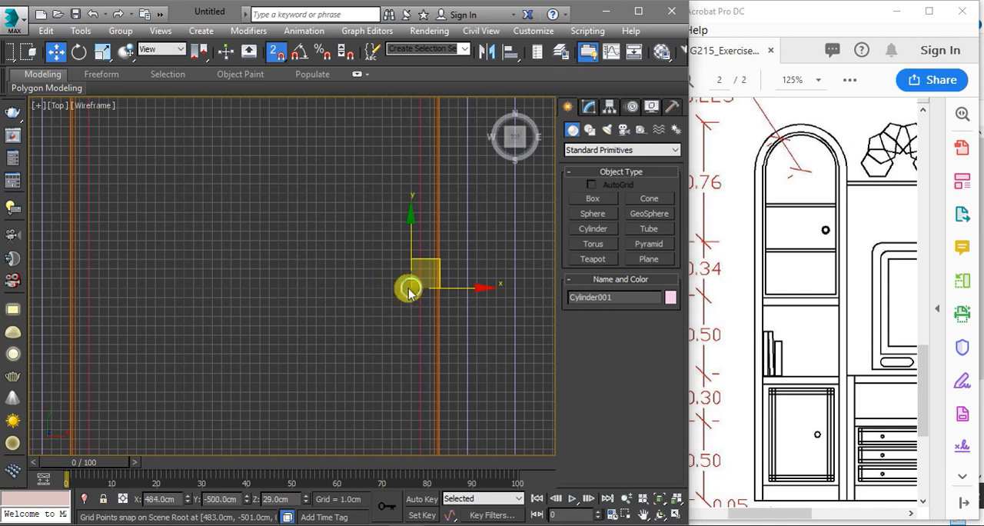
scroll(415, 282, "up", 4)
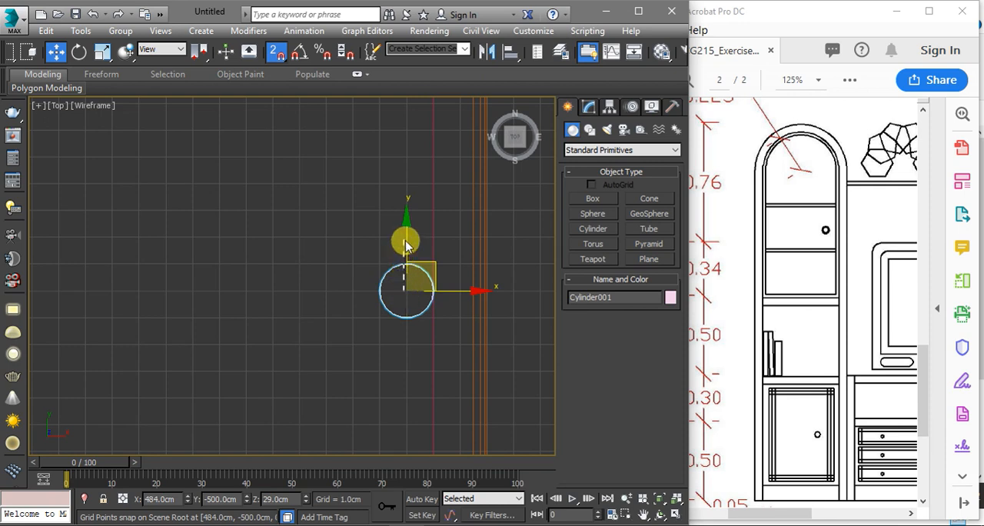
left_click(392, 302)
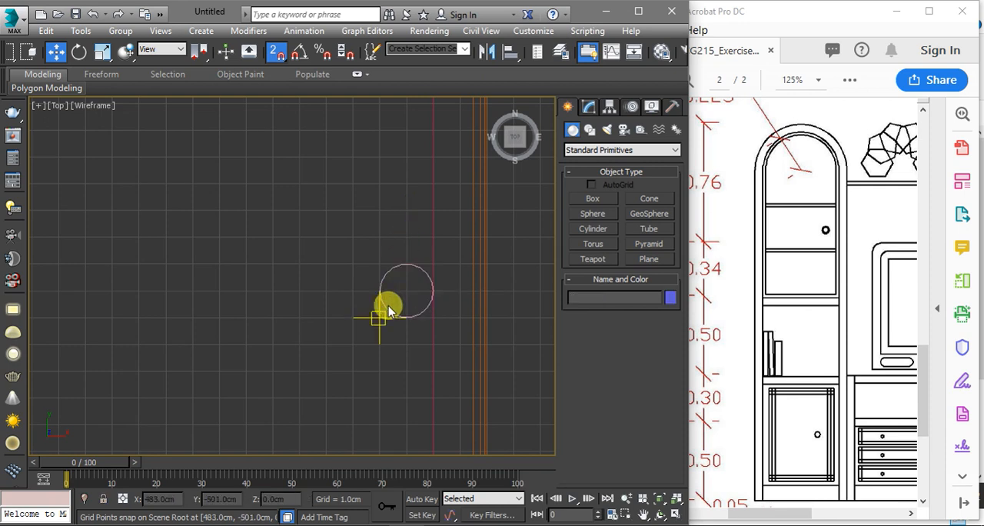
left_click(408, 293)
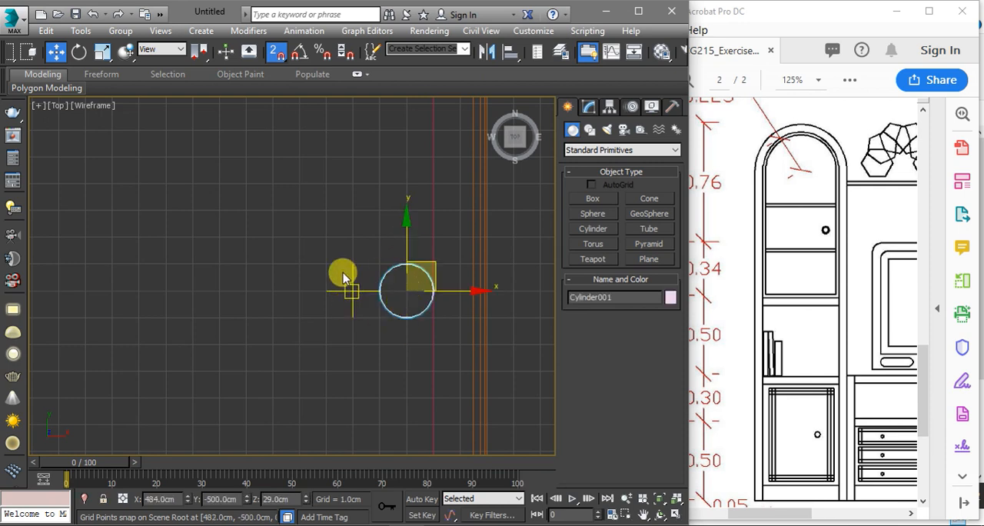
left_click_drag(276, 52, 274, 93)
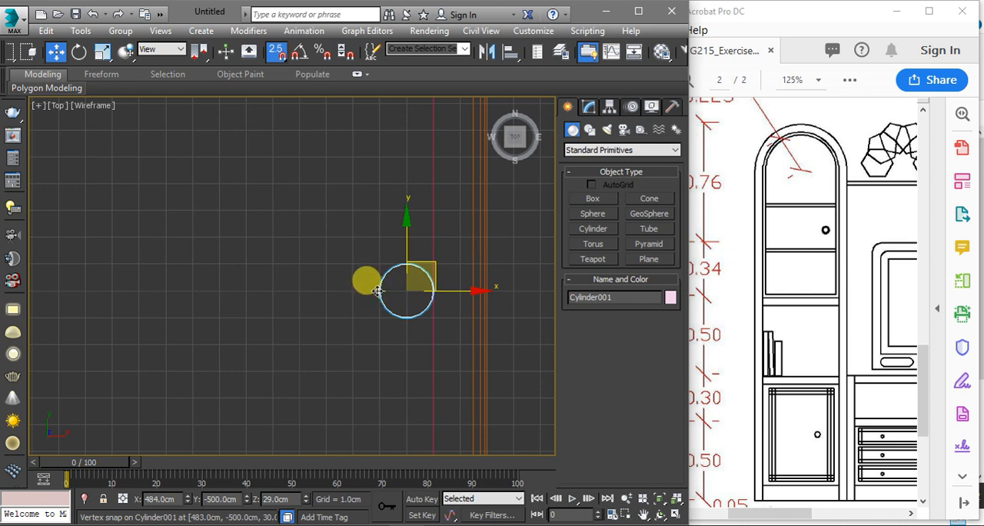
Copy the knob cylinder once, straight up onto the upper panel at X 484, Y -359, as an independent copy
mouse_move(378, 292)
left_mouse_down()
mouse_move(389, 303)
mouse_move(365, 350)
mouse_move(369, 127)
mouse_move(367, 219)
mouse_move(366, 136)
mouse_move(377, 162)
mouse_move(370, 199)
mouse_move(363, 191)
mouse_move(378, 185)
mouse_move(370, 198)
left_mouse_up()
scroll(369, 350, "down", 5)
scroll(367, 219, "down", 1)
scroll(366, 136, "up", 5)
scroll(370, 199, "down", 1)
scroll(369, 199, "down", 1)
scroll(378, 185, "up", 3)
scroll(377, 191, "up", 2)
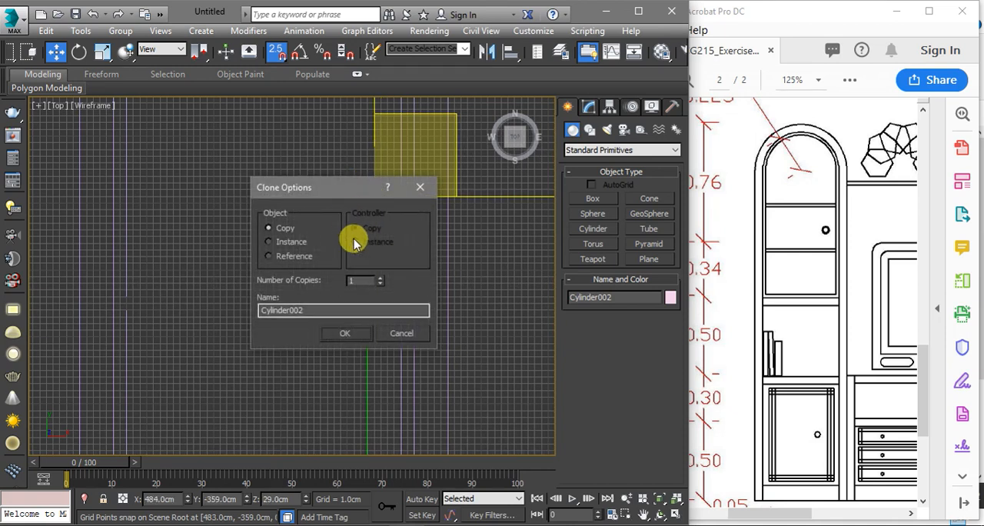
left_click(342, 331)
scroll(375, 220, "down", 3)
scroll(411, 228, "down", 2)
scroll(406, 289, "up", 2)
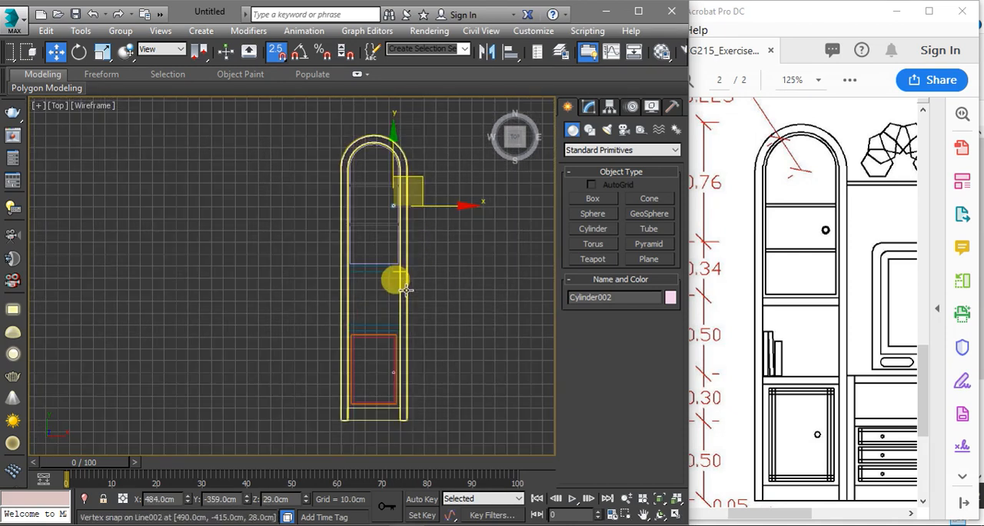
With snapping off in a shaded 3D view, align the copied knob to the upper panel in Z, matching its Minimum to the panel's Maximum
key("XF86MonBrightnessUp")
mouse_move(435, 314)
middle_mouse_down()
mouse_move(402, 292)
mouse_move(405, 220)
middle_mouse_up()
key("F3")
scroll(405, 221, "up", 8)
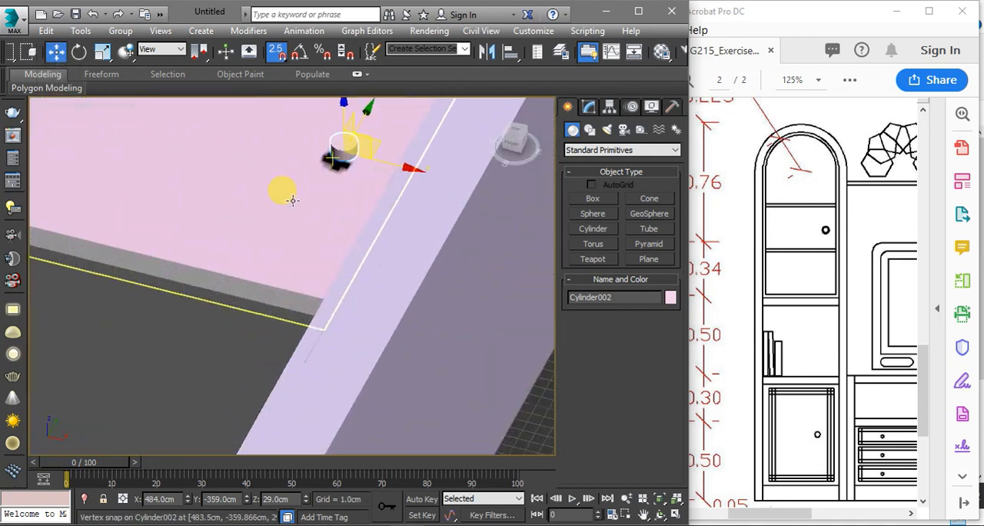
key("s")
scroll(306, 227, "down", 3)
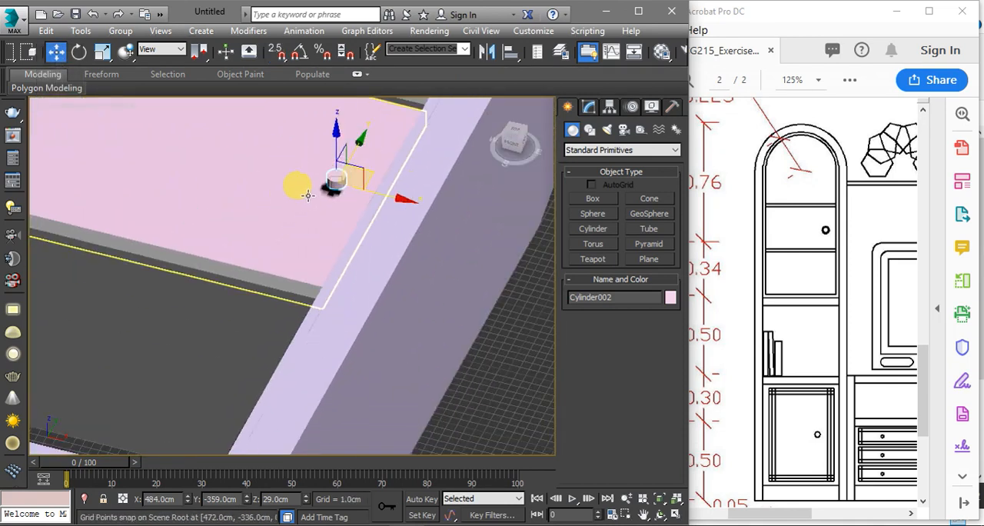
scroll(307, 195, "up", 10)
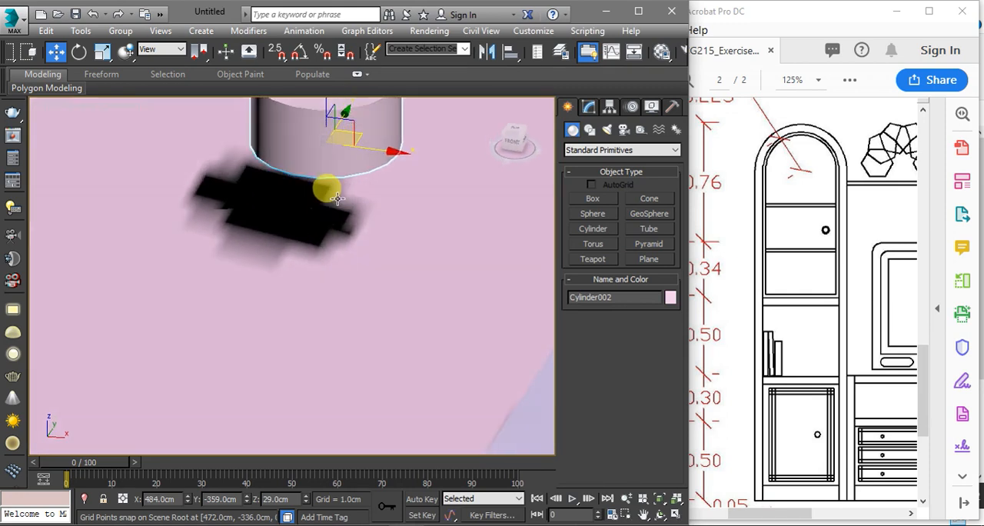
mouse_move(338, 198)
middle_mouse_down("alt")
mouse_move(362, 164)
mouse_move(347, 208)
middle_mouse_up("alt")
scroll(346, 207, "down", 2)
scroll(347, 208, "down", 4)
left_click(504, 52)
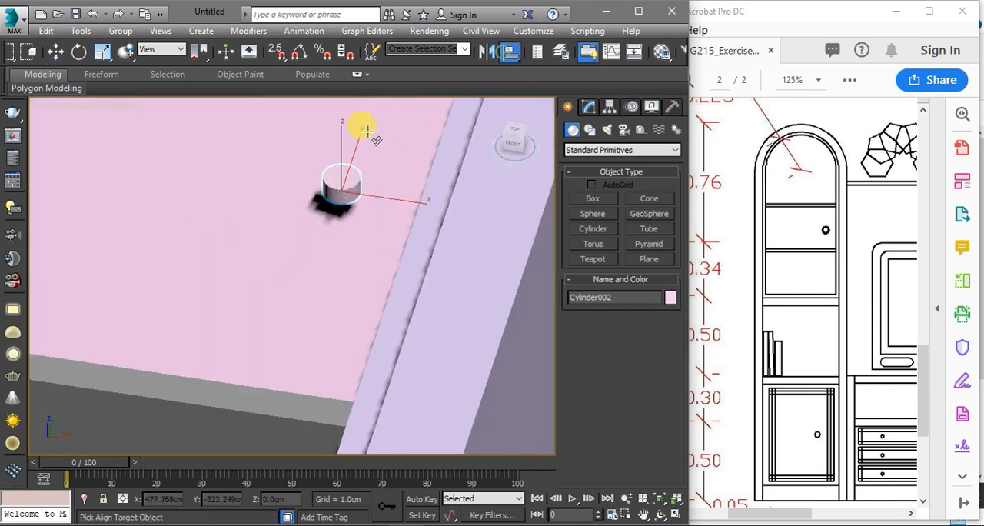
left_click(347, 166)
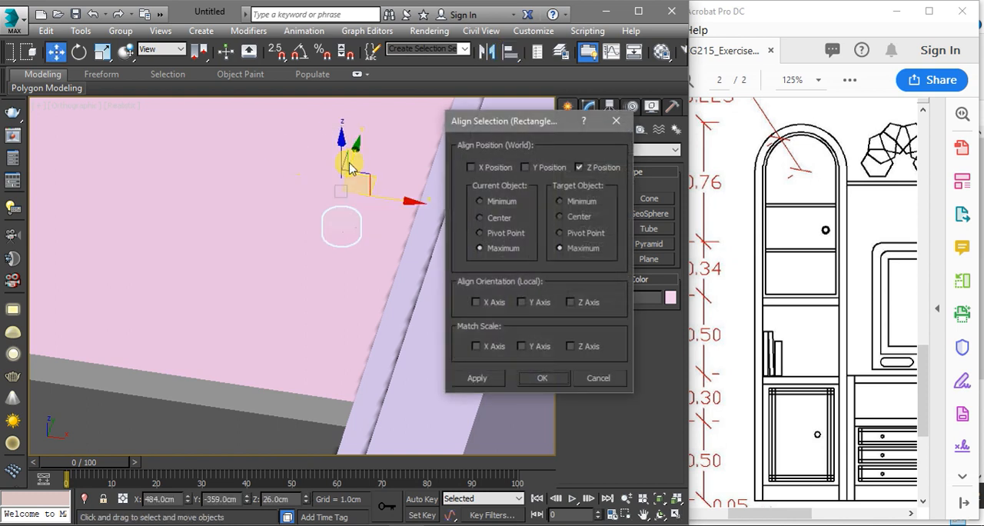
left_click(492, 200)
left_click(541, 377)
scroll(437, 275, "down", 8)
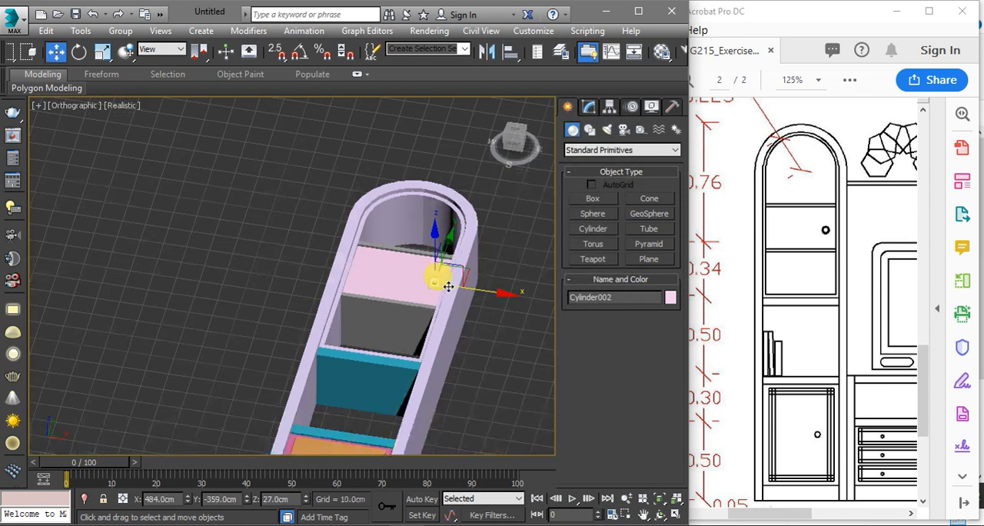
Select all the parts of the tall arched cabinet and group them under the name left
scroll(430, 185, "up", 2)
middle_click_drag(402, 220, 413, 264, "alt")
scroll(413, 277, "down", 3)
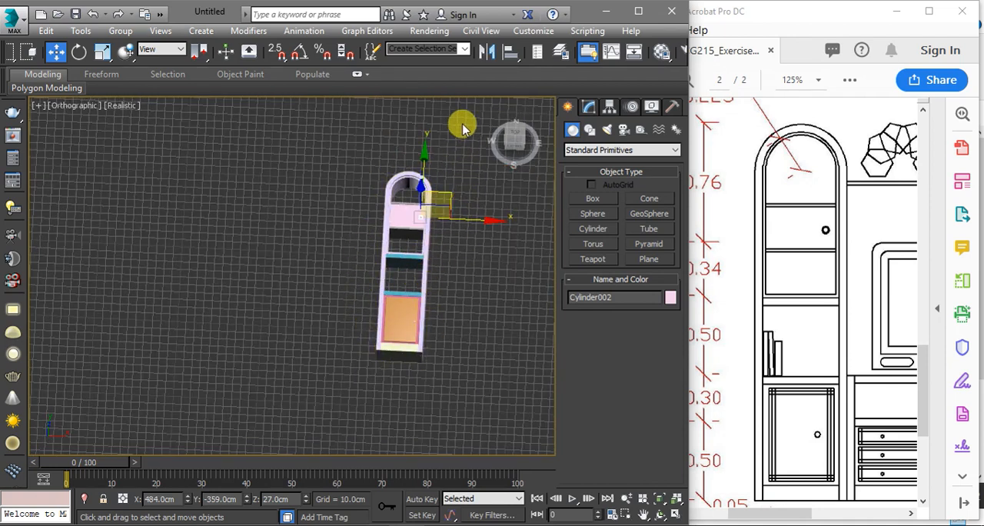
left_click_drag(463, 146, 297, 373)
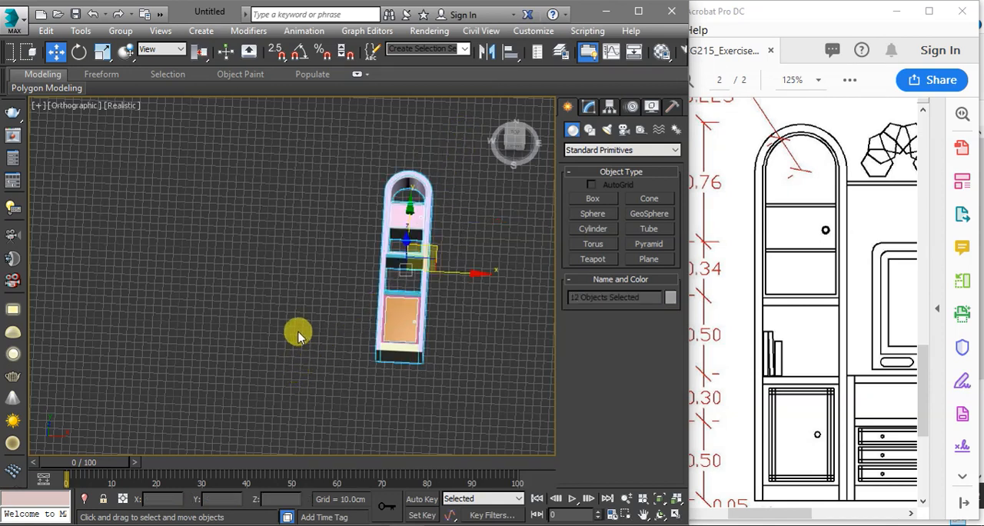
left_click(121, 31)
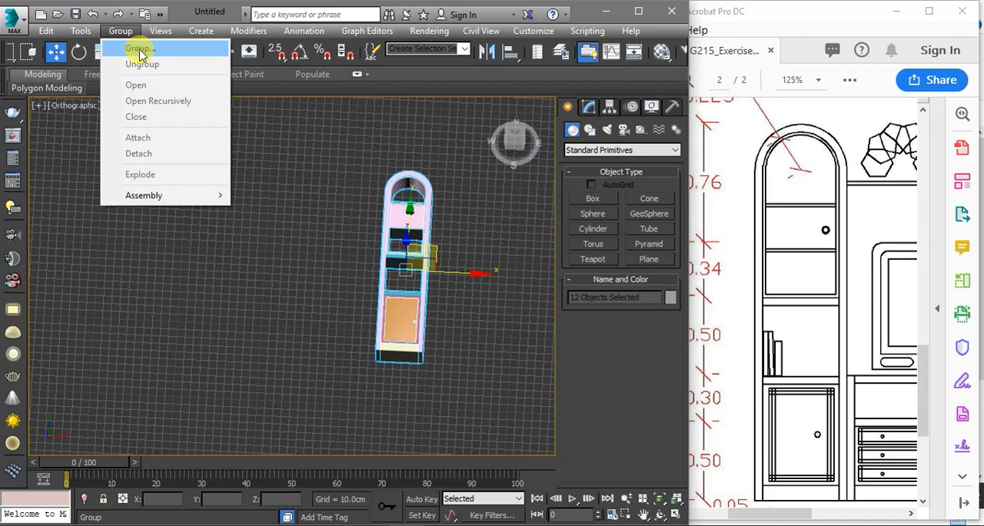
left_click(140, 49)
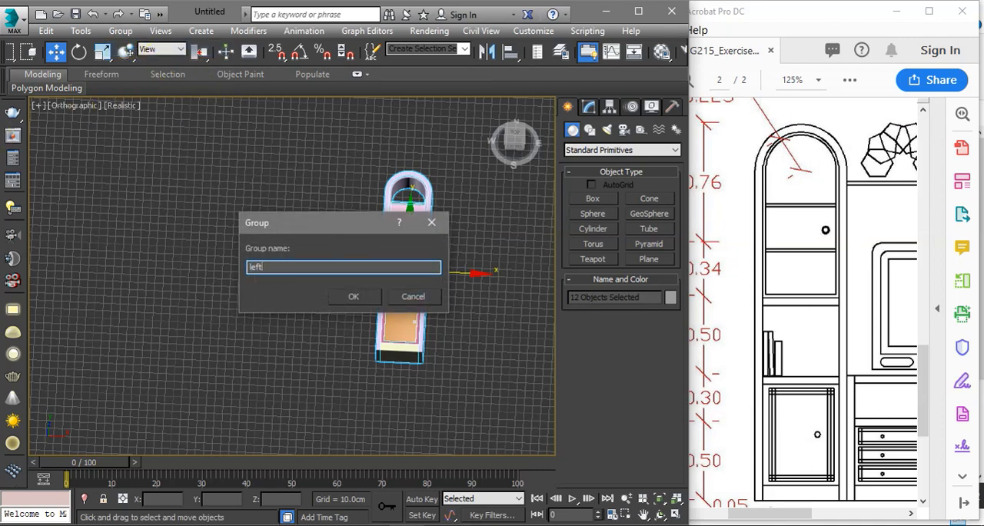
key("Return")
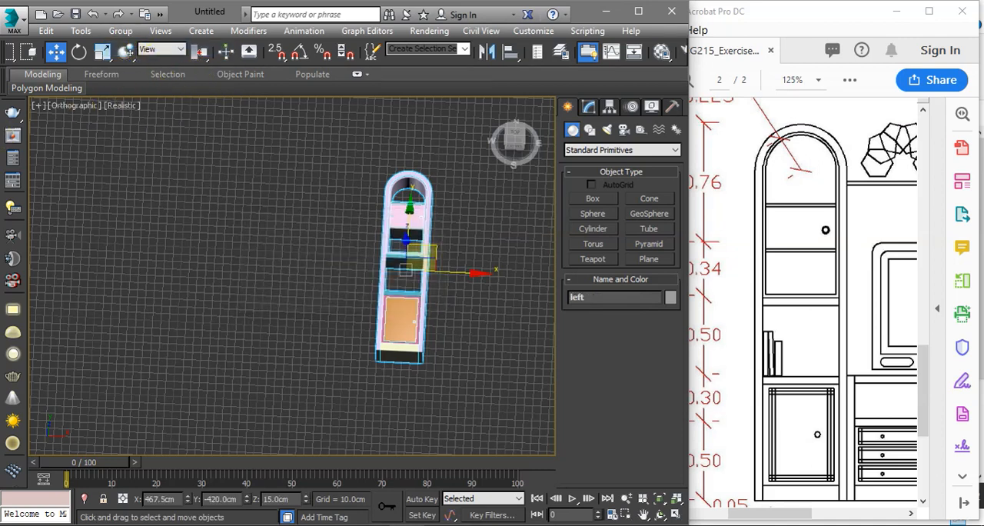
Check the right-hand cabinets and their dimensions in the ARCG215_Exercise2 PDF in Acrobat, and return to 3ds Max
middle_click_drag(229, 219, 154, 202)
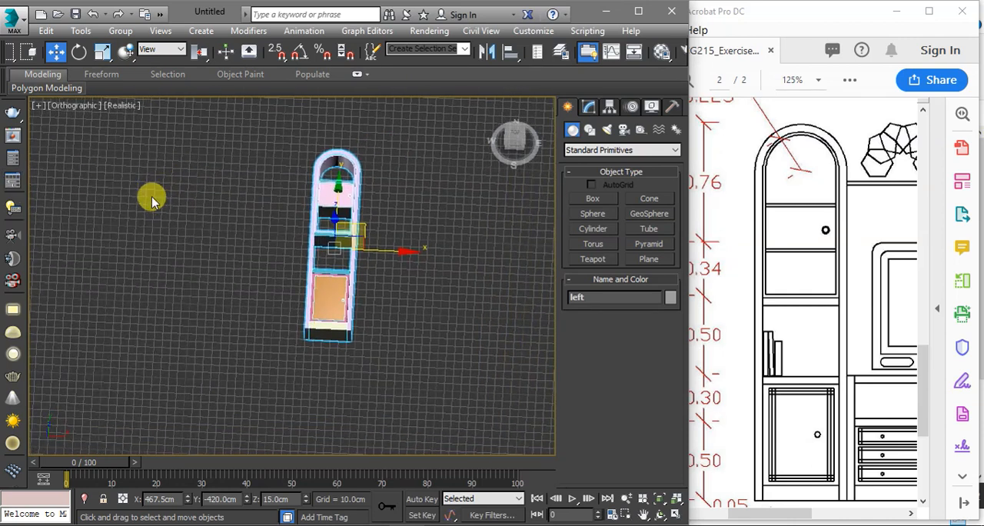
left_click(696, 274)
mouse_move(771, 521)
left_mouse_down()
mouse_move(813, 514)
mouse_move(793, 515)
mouse_move(824, 501)
left_mouse_up()
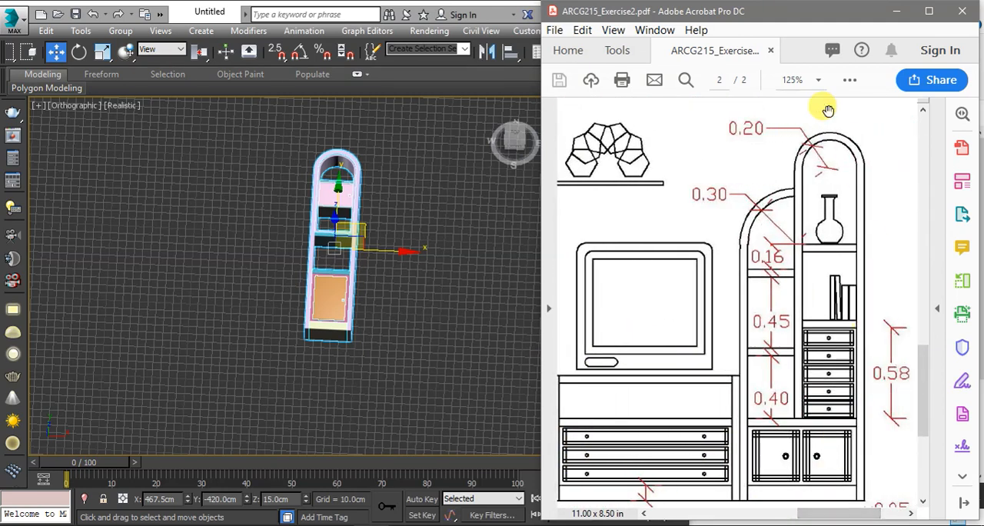
left_click(375, 329)
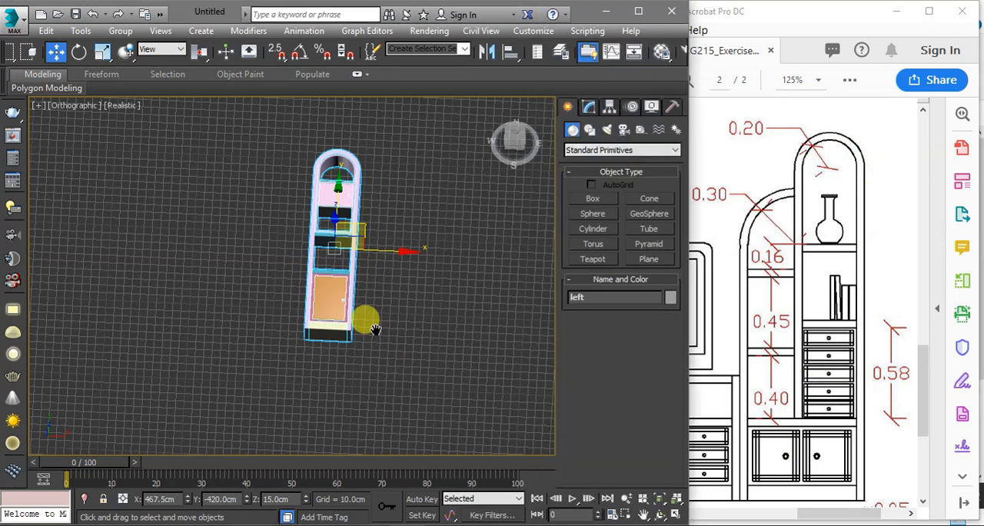